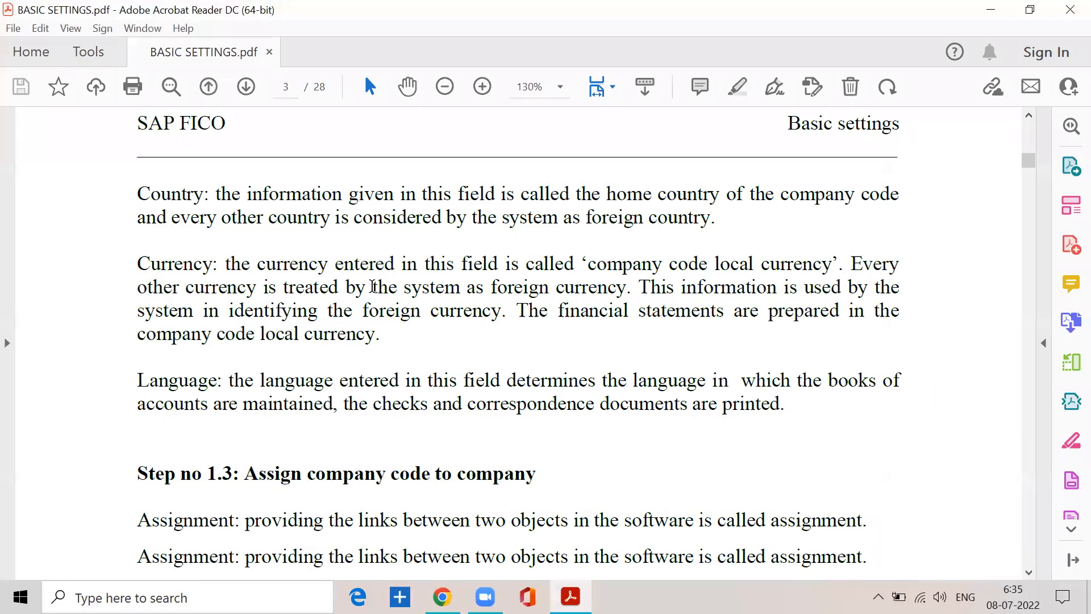
- Go to page 25 of the PDF and find the Step 7.2 section on employee tolerance groups on page 27
scroll(371, 287, down, 20)
scroll(367, 287, down, 15)
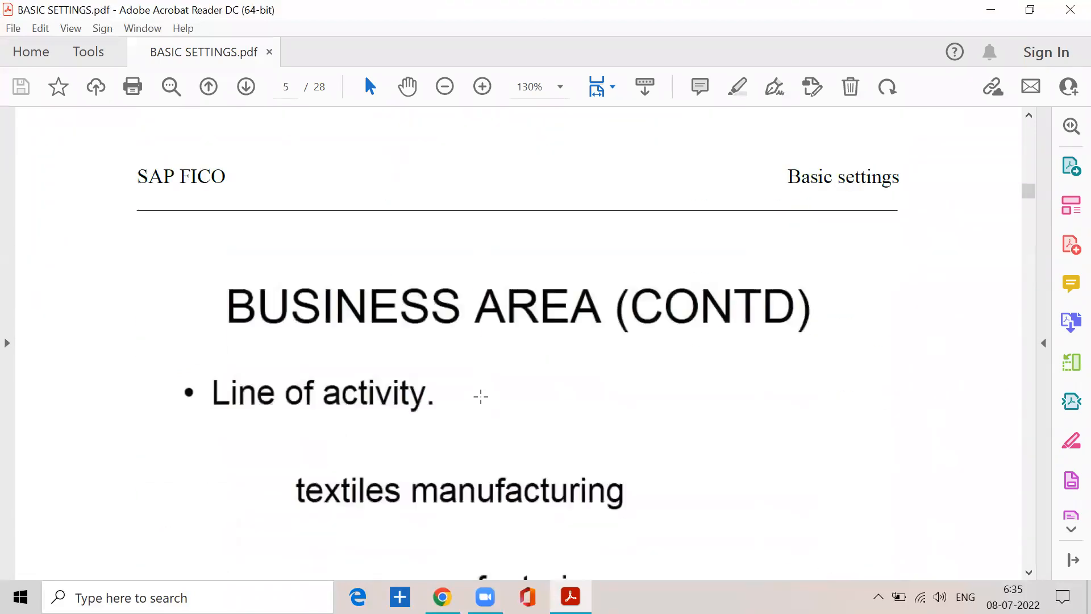
scroll(481, 396, down, 5)
click(293, 90)
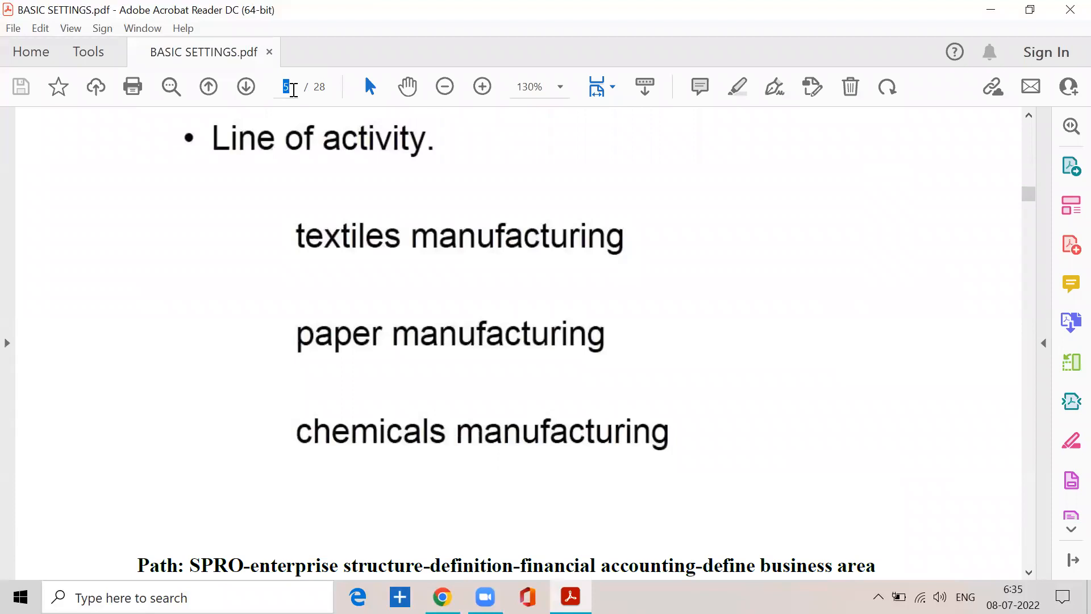
text(25)
key(Return)
scroll(422, 291, down, 2)
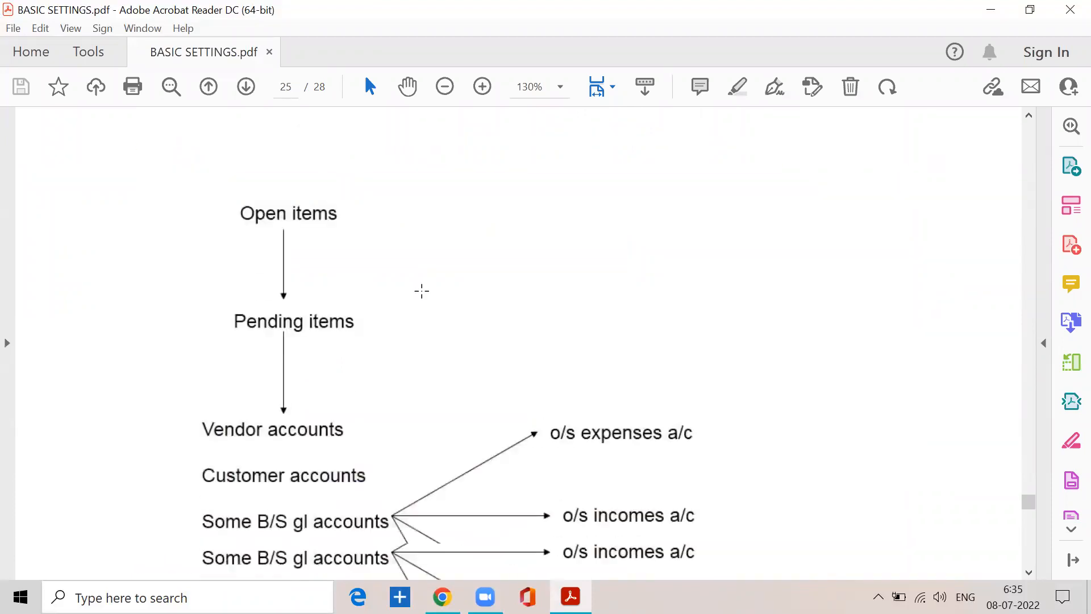
scroll(434, 311, down, 15)
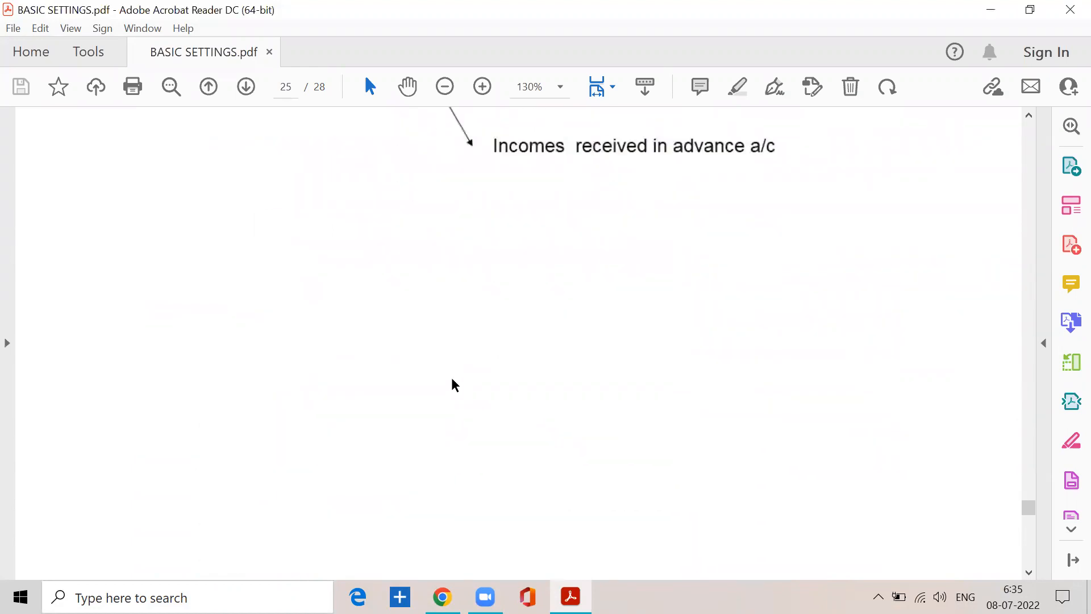
scroll(451, 378, down, 15)
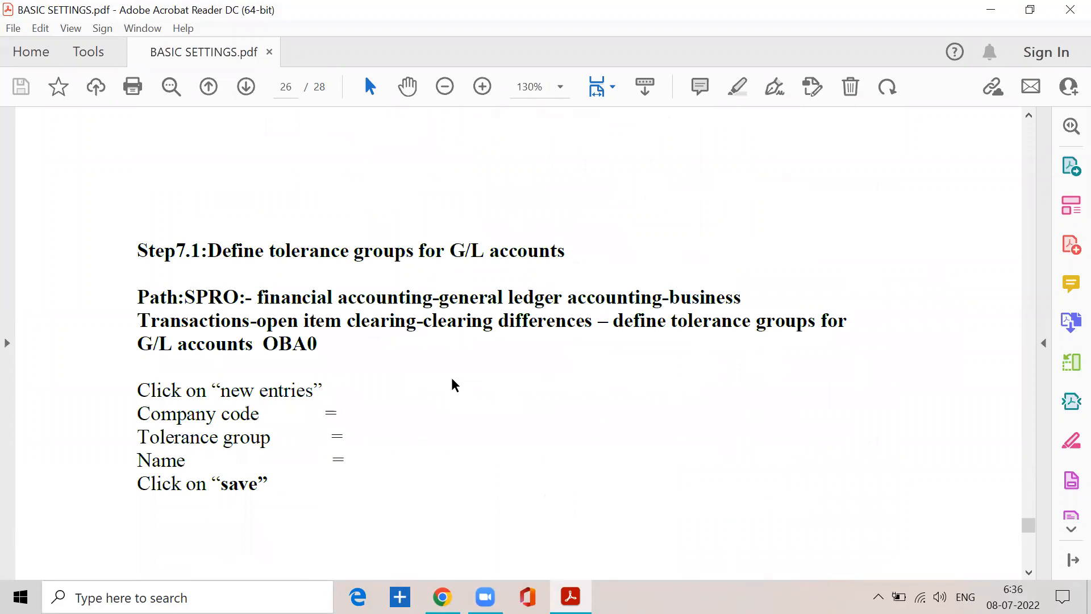
scroll(451, 377, down, 5)
scroll(452, 378, up, 2)
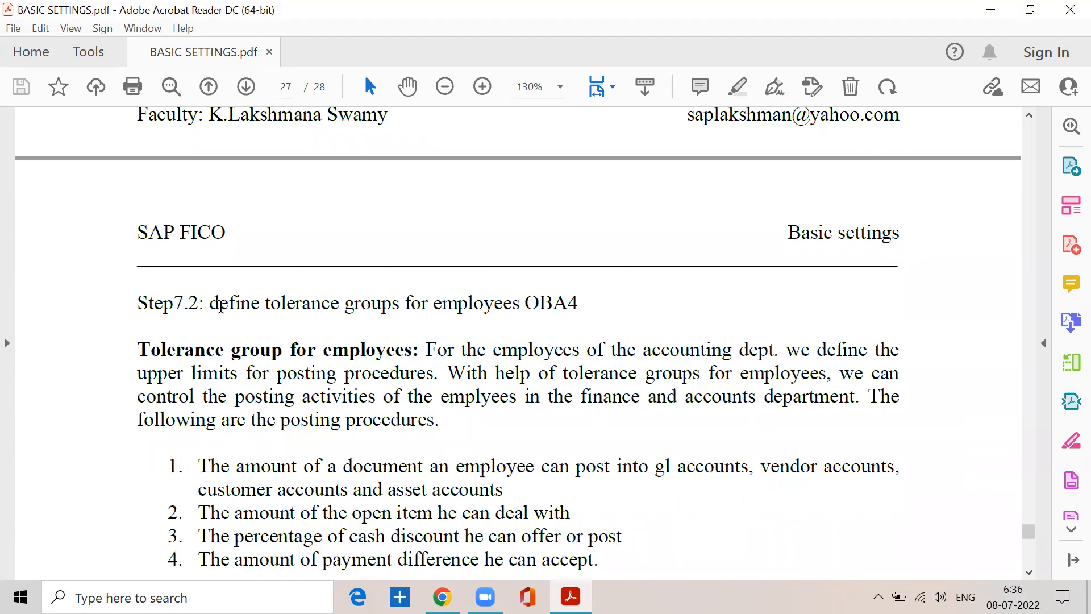
- Read through the Step 7.2 heading and the tolerance group for employees definition, selecting each phrase in turn
drag(205, 304, 566, 292)
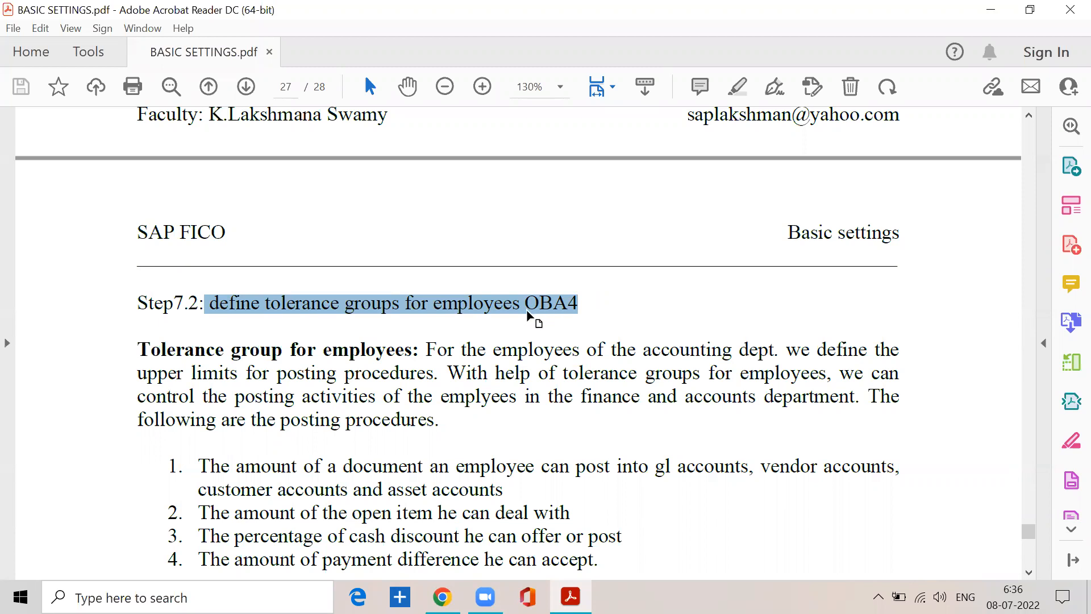
drag(424, 350, 771, 347)
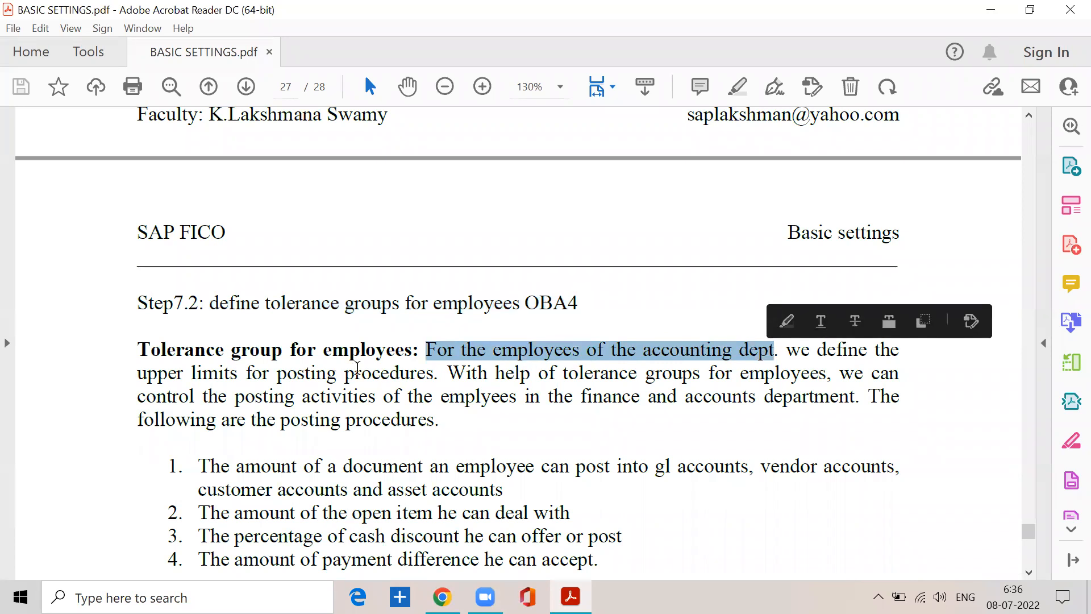
click(190, 372)
double_click(209, 373)
drag(252, 374, 403, 378)
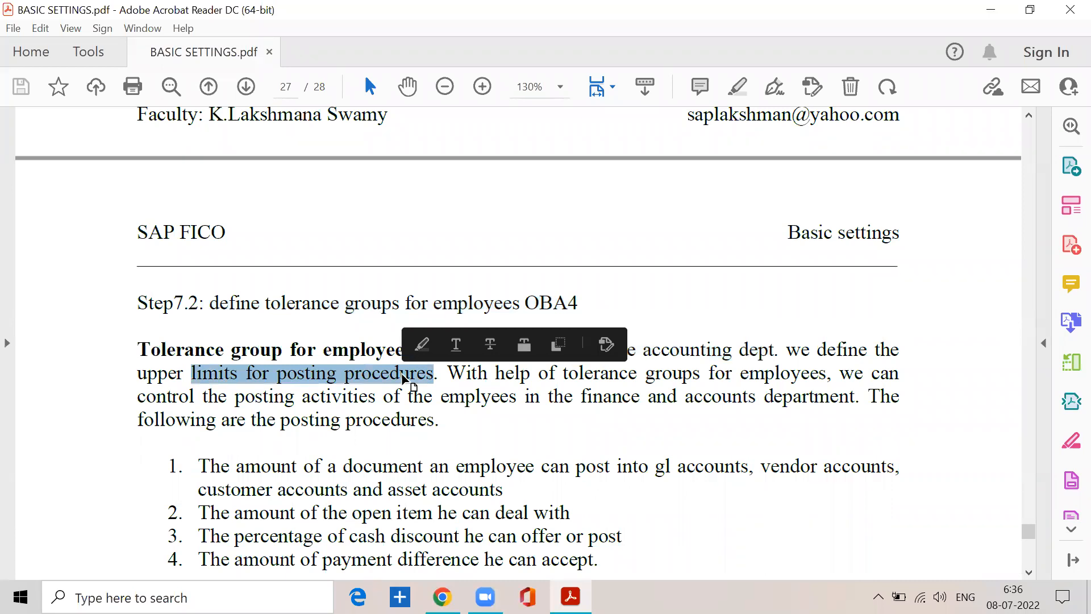
drag(448, 374, 827, 375)
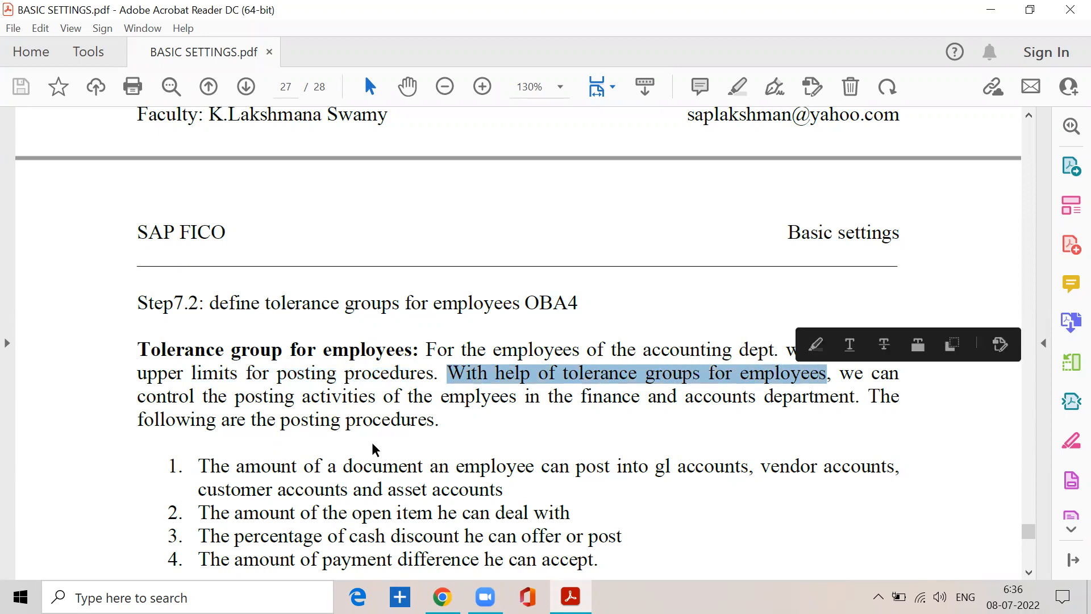
drag(140, 396, 847, 397)
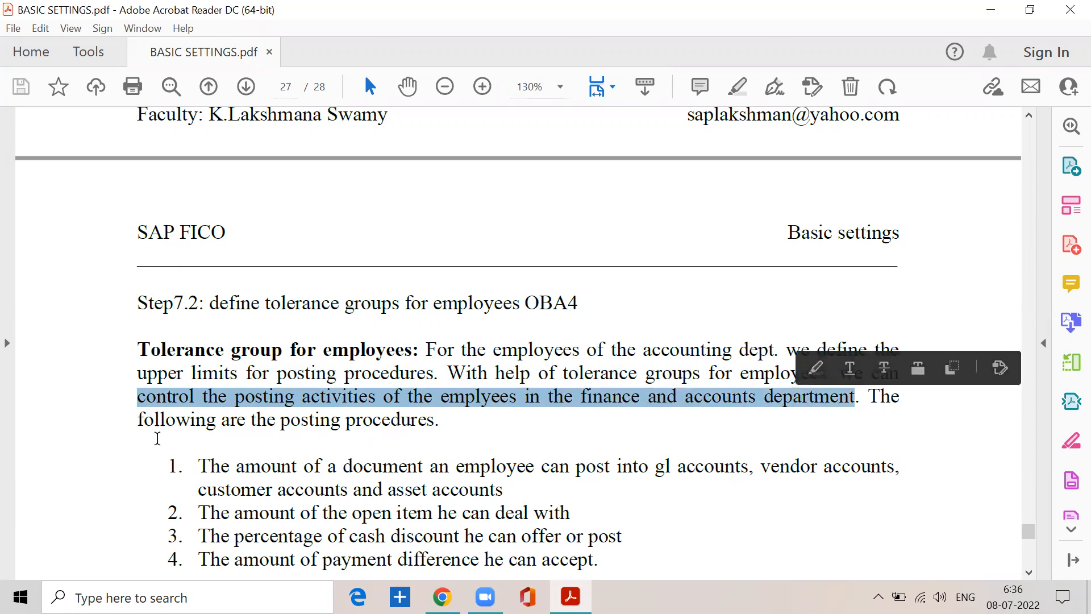
drag(140, 419, 435, 421)
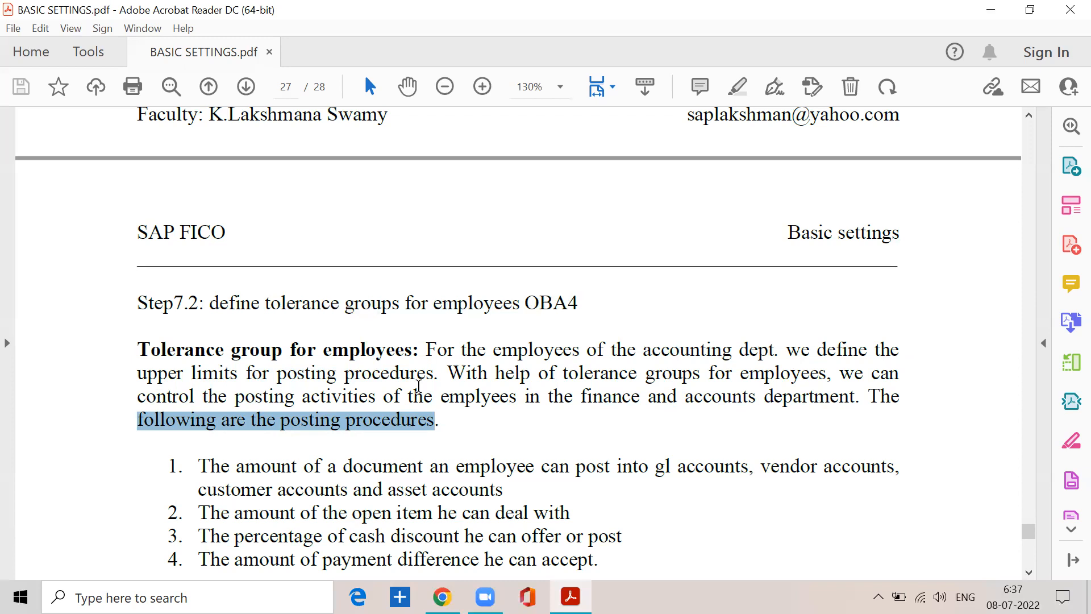
- Read posting procedure 1 on the document amount an employee can post, selecting its text through "asset accounts"
scroll(418, 386, down, 3)
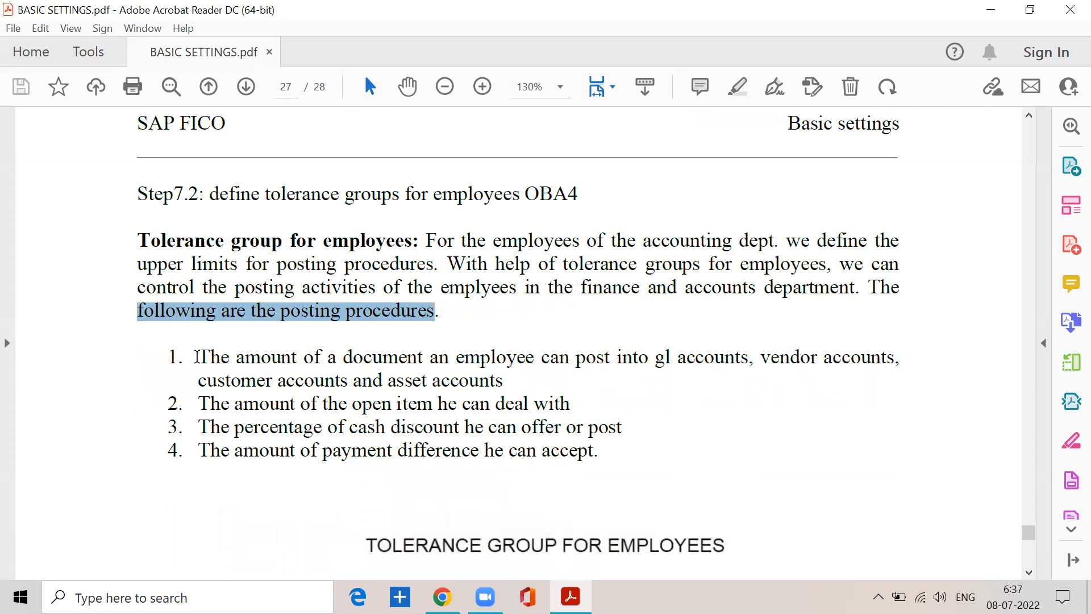
drag(196, 357, 895, 357)
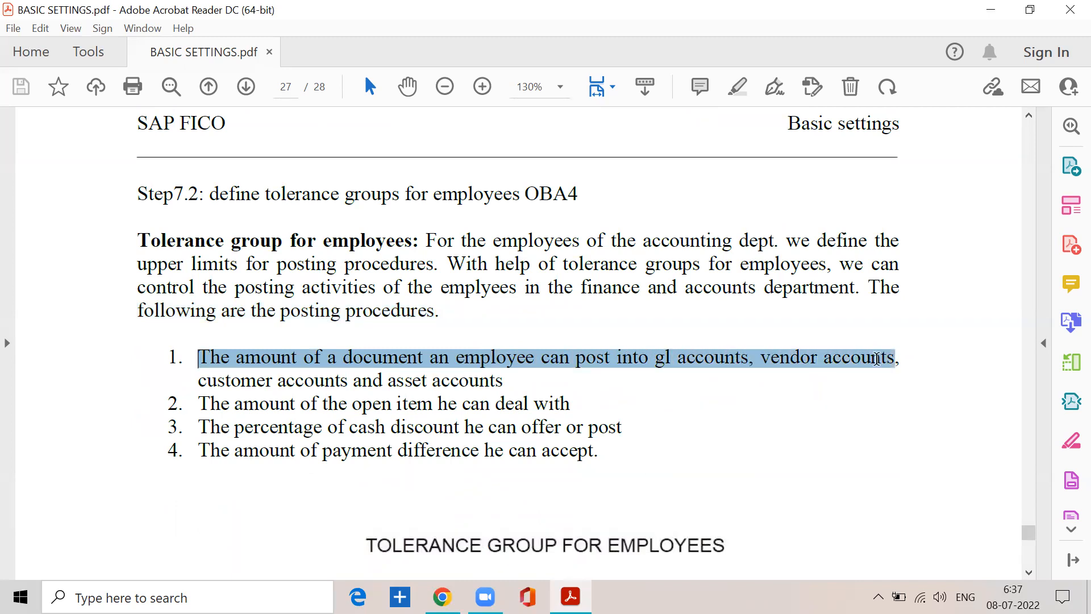
drag(200, 385, 504, 379)
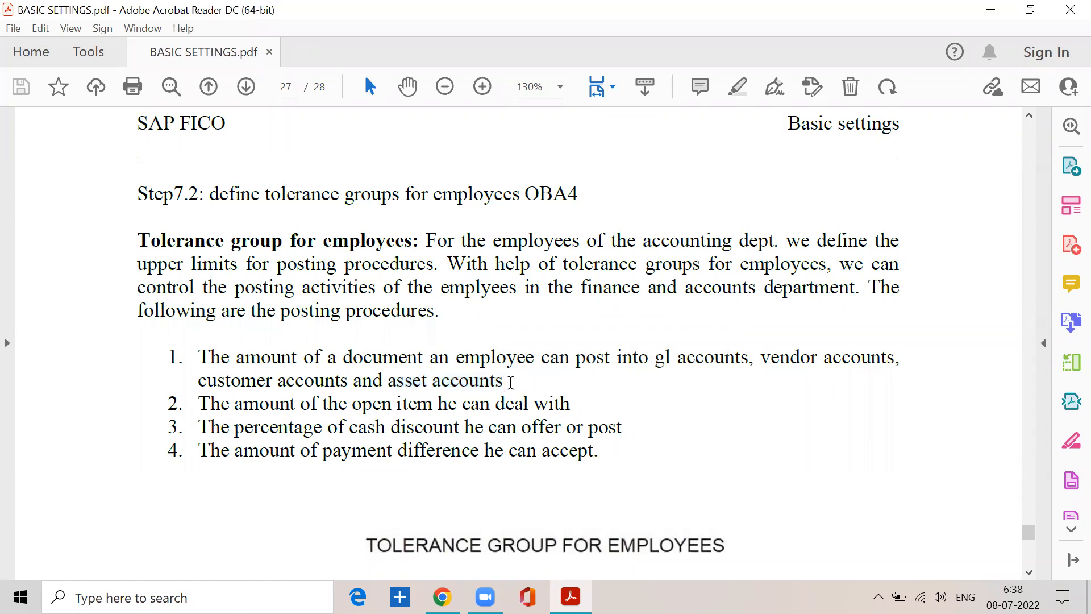
click(511, 382)
scroll(511, 382, down, 5)
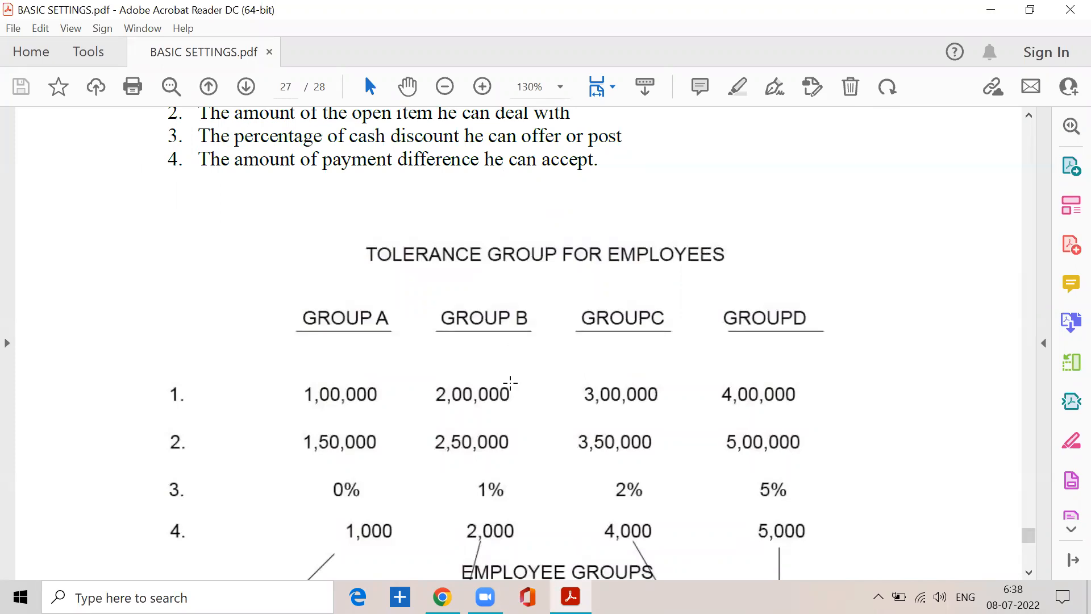
scroll(510, 382, up, 3)
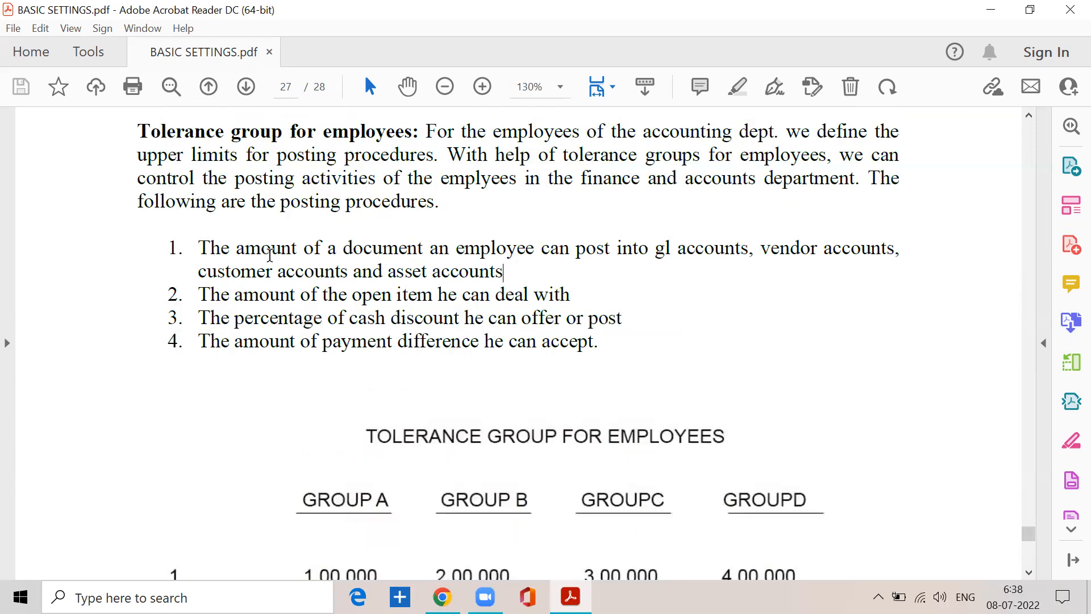
drag(269, 254, 897, 250)
drag(389, 272, 506, 270)
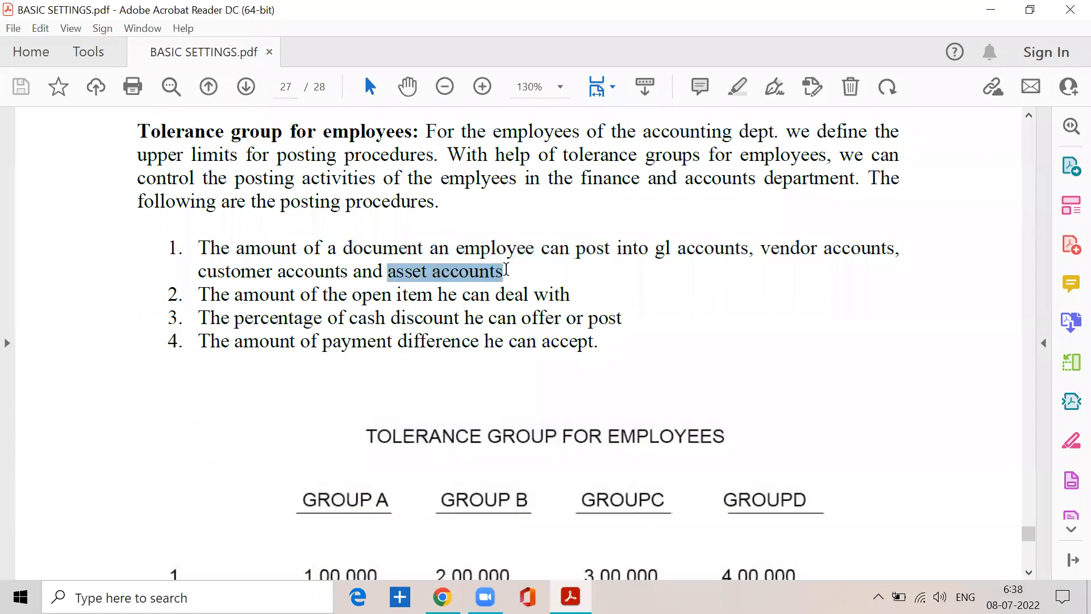
- Mark the row 1 amounts for Groups A, B, C and D one by one in the tolerance group table
scroll(297, 419, down, 3)
scroll(299, 421, down, 2)
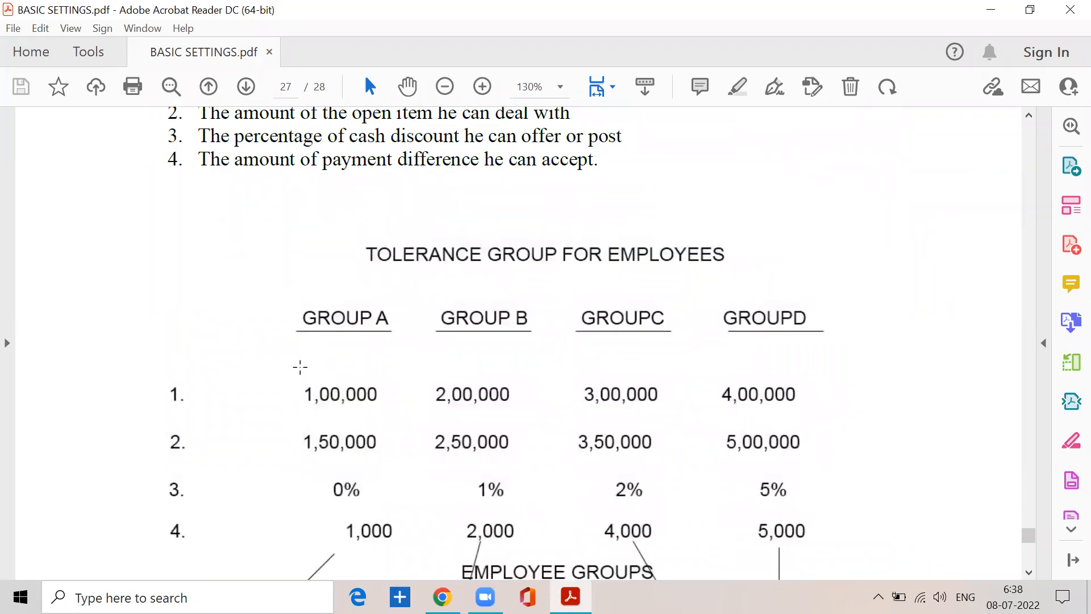
drag(300, 367, 387, 411)
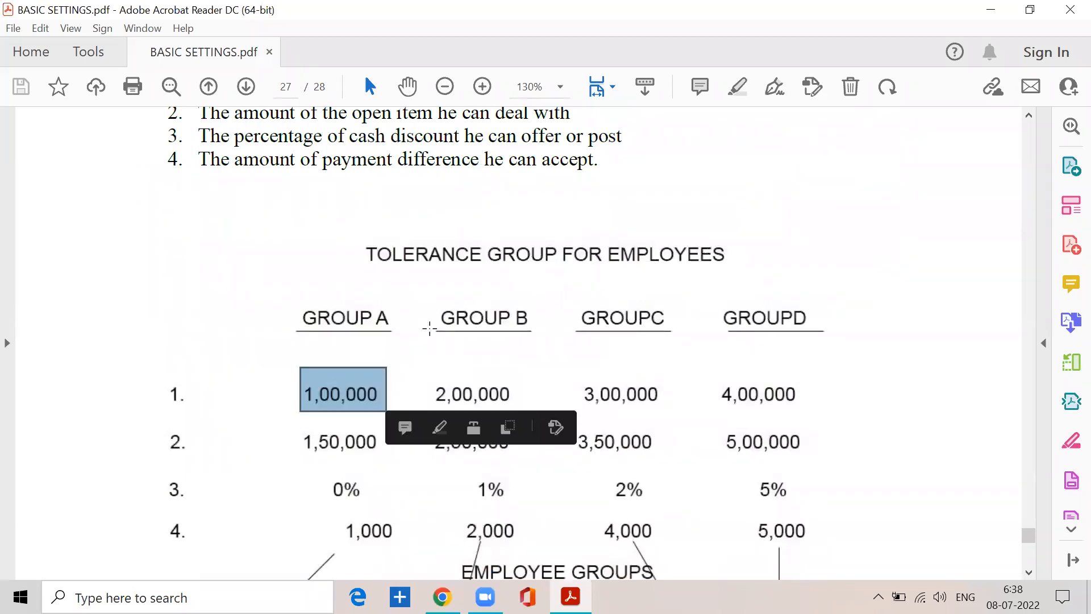
drag(429, 373, 519, 409)
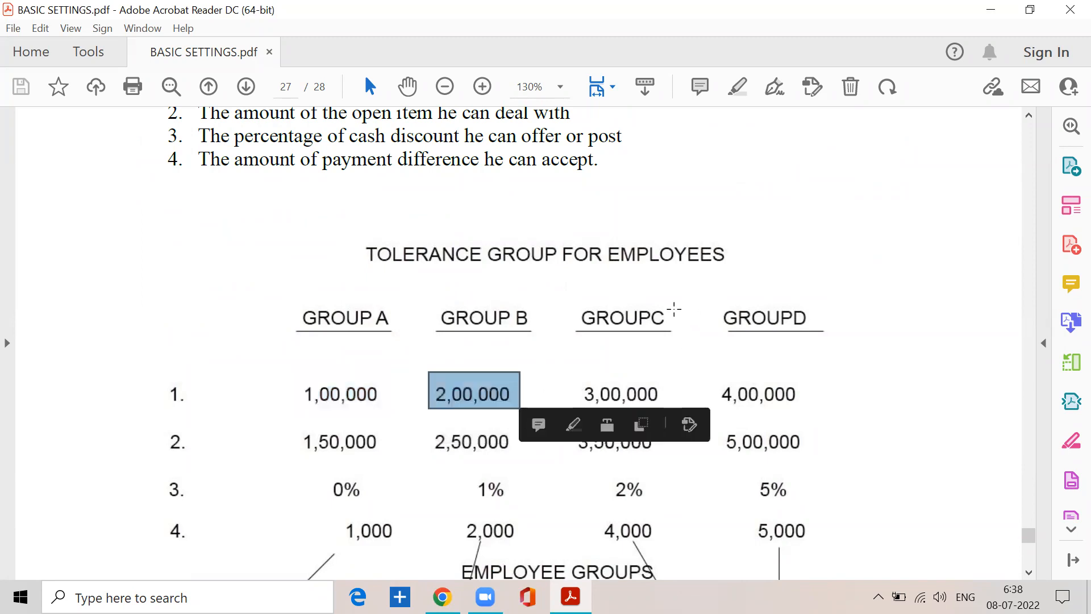
drag(577, 374, 731, 421)
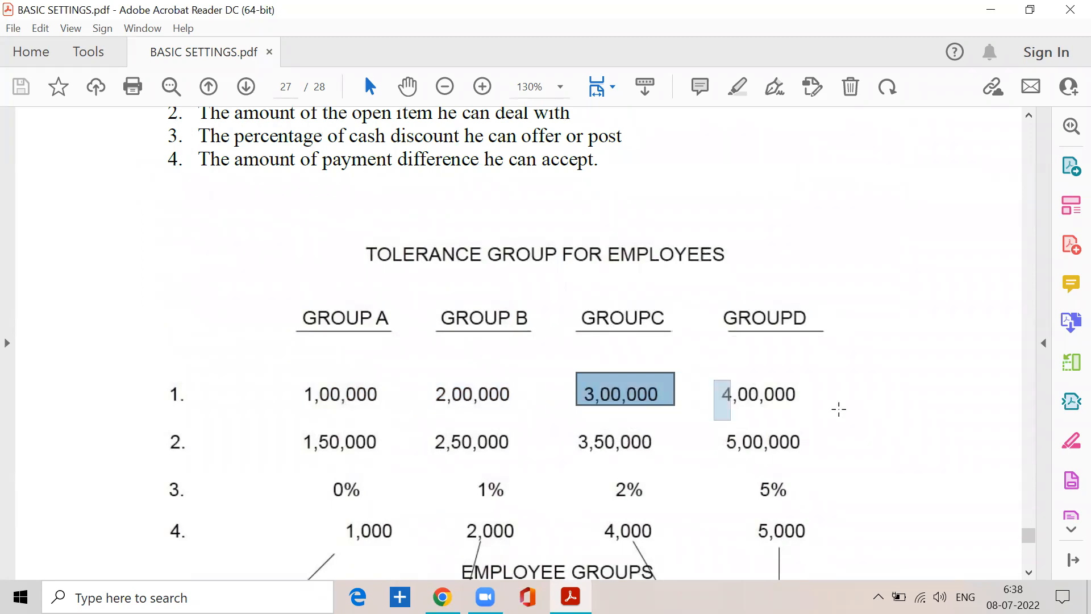
drag(839, 410, 840, 411)
- Select the open item procedure's text, and mark the row 2 amounts of Groups A, C and D in the table
scroll(419, 319, up, 3)
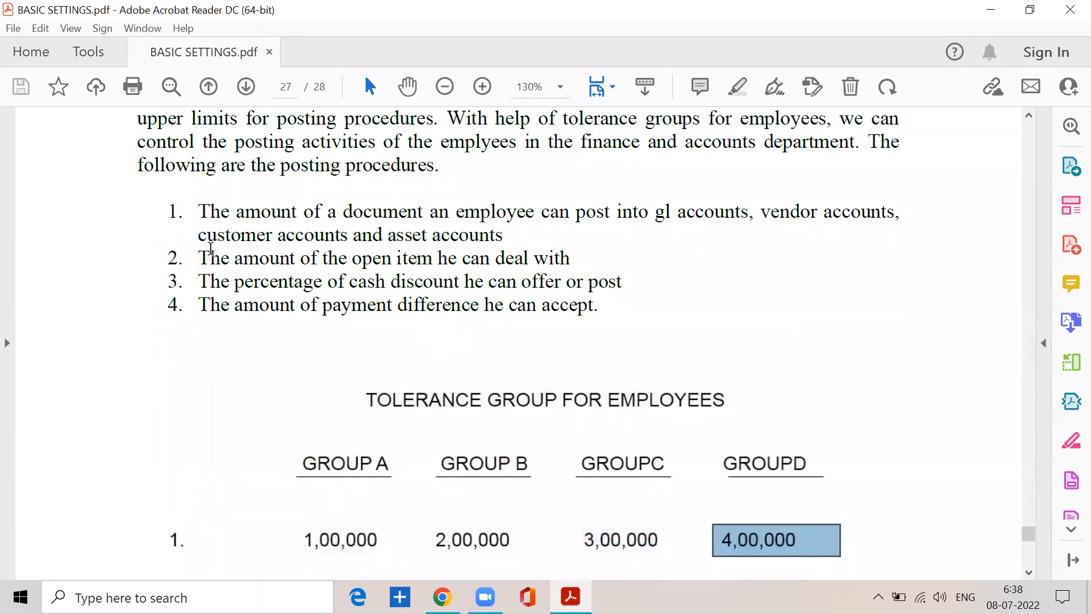
drag(199, 259, 570, 259)
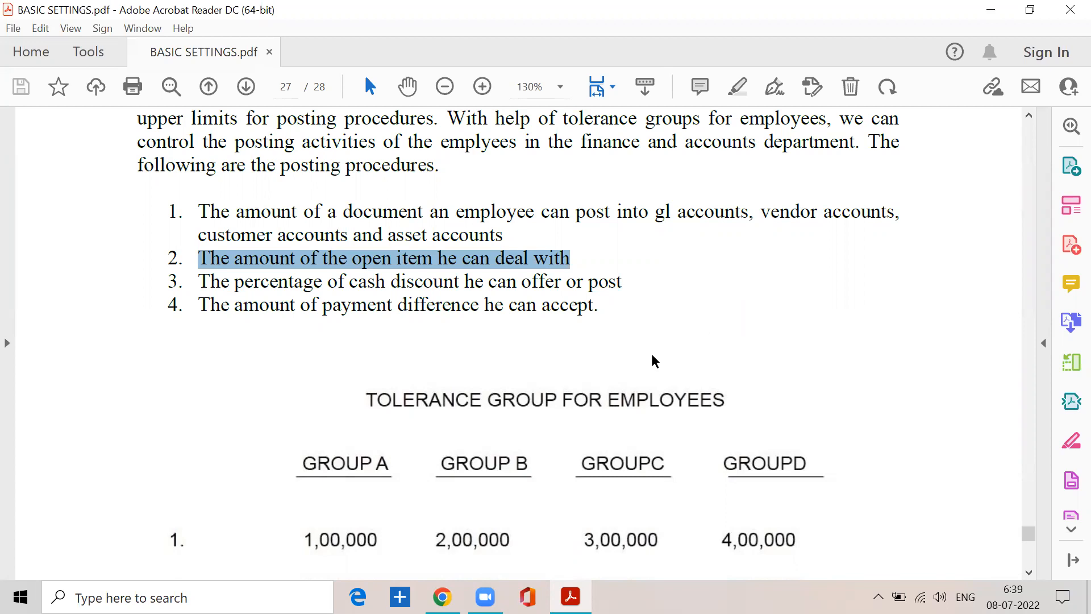
scroll(706, 339, down, 3)
scroll(368, 394, down, 2)
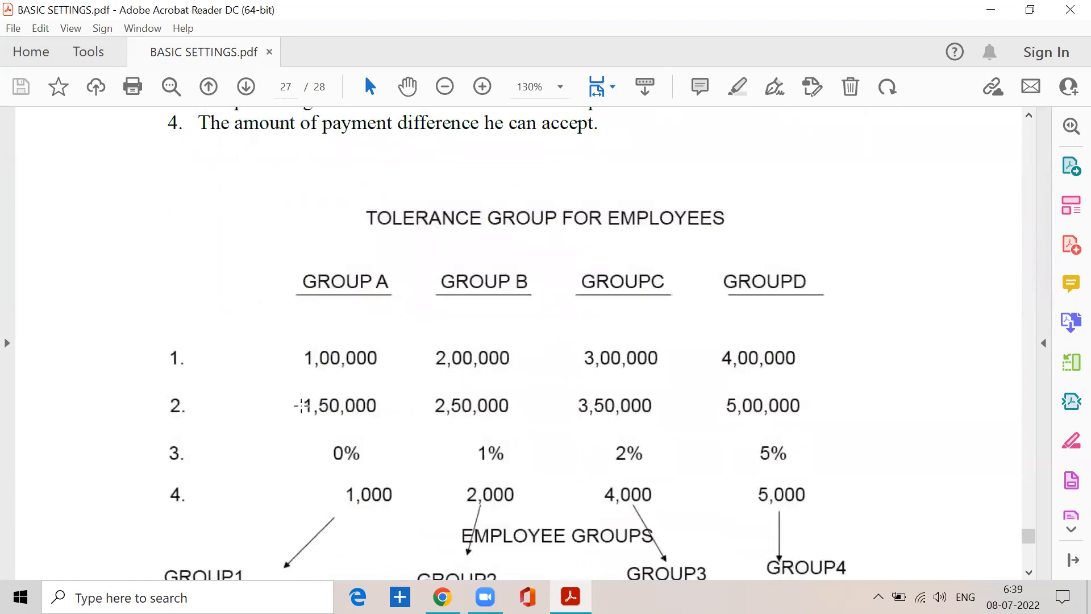
drag(300, 402, 375, 420)
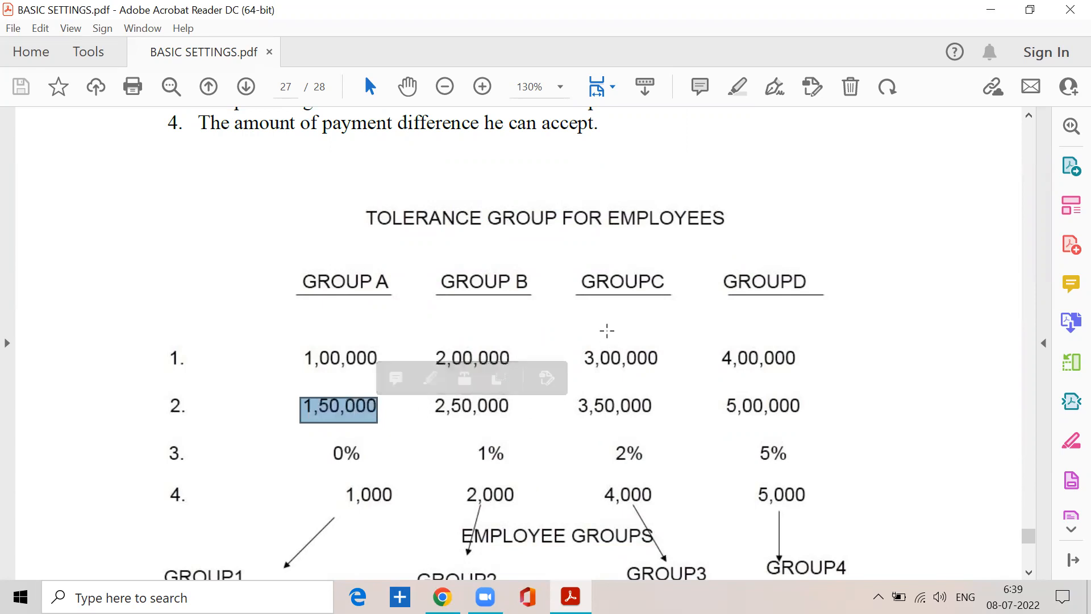
drag(575, 390, 656, 423)
drag(725, 394, 808, 415)
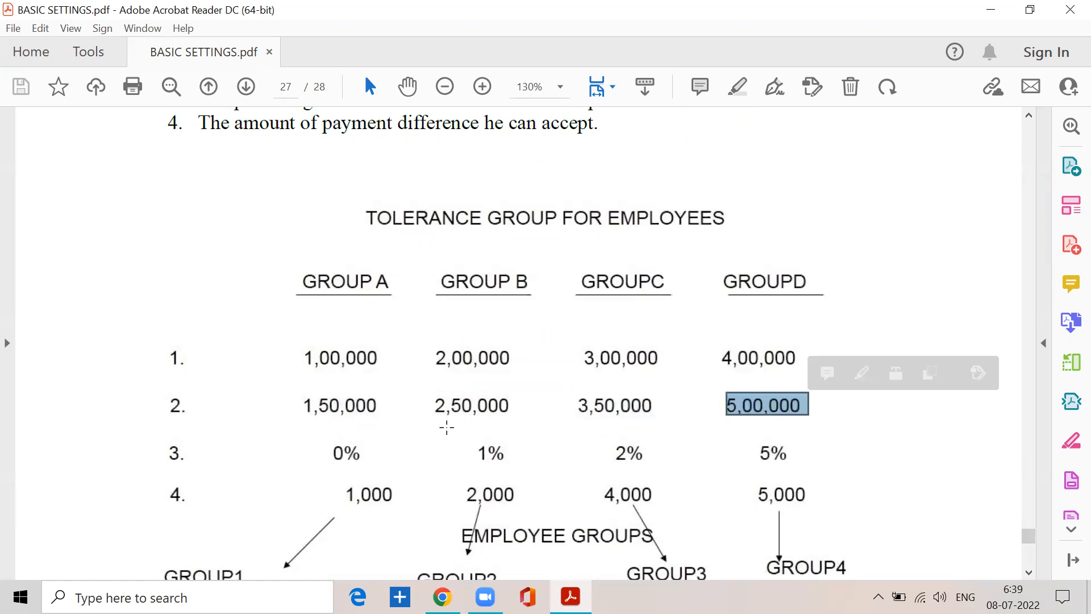
- Select the cash discount procedure's text, and mark the row 3 percentages of Groups A, B and D in the table
scroll(447, 428, up, 4)
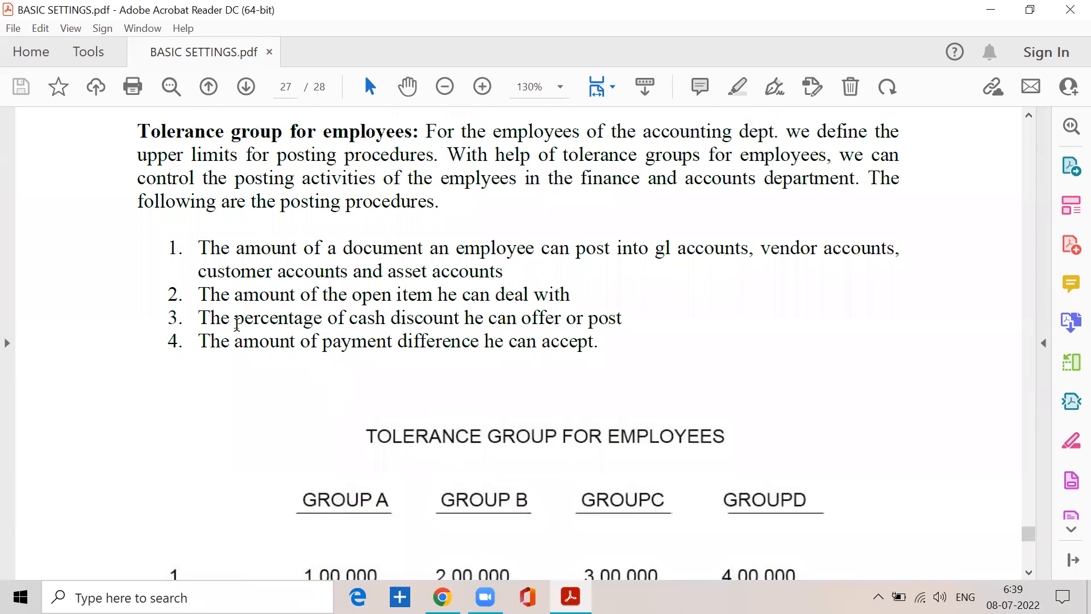
drag(195, 318, 620, 318)
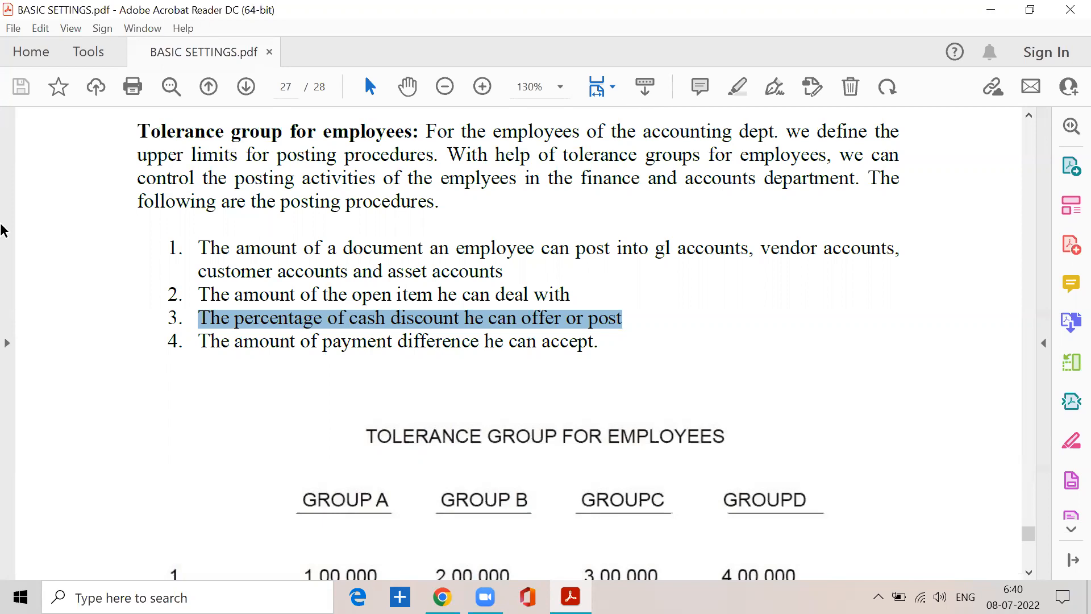
scroll(174, 355, down, 3)
scroll(174, 354, down, 4)
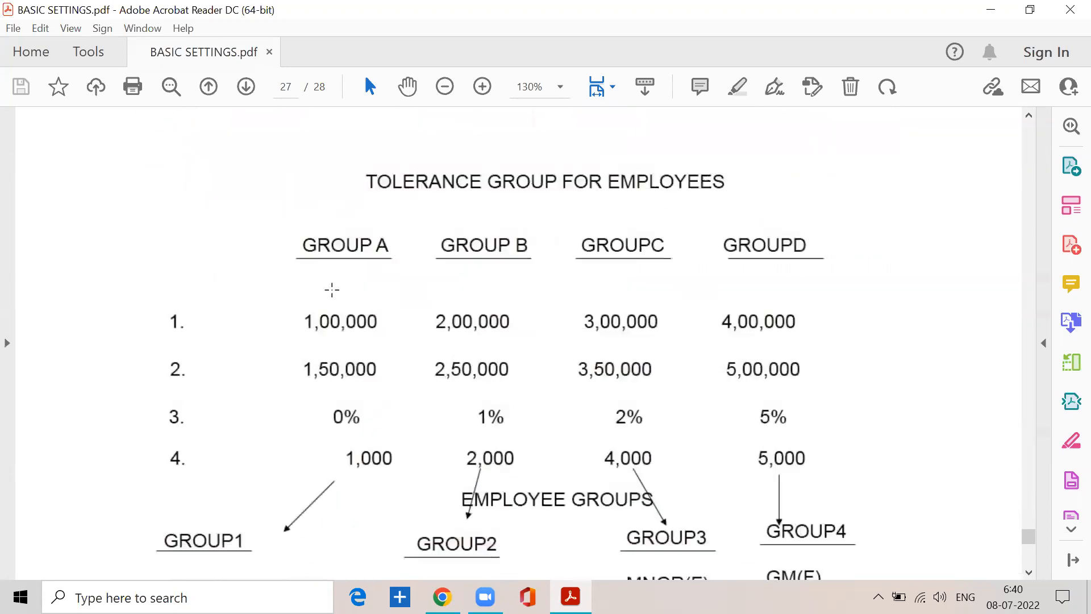
drag(333, 425, 362, 424)
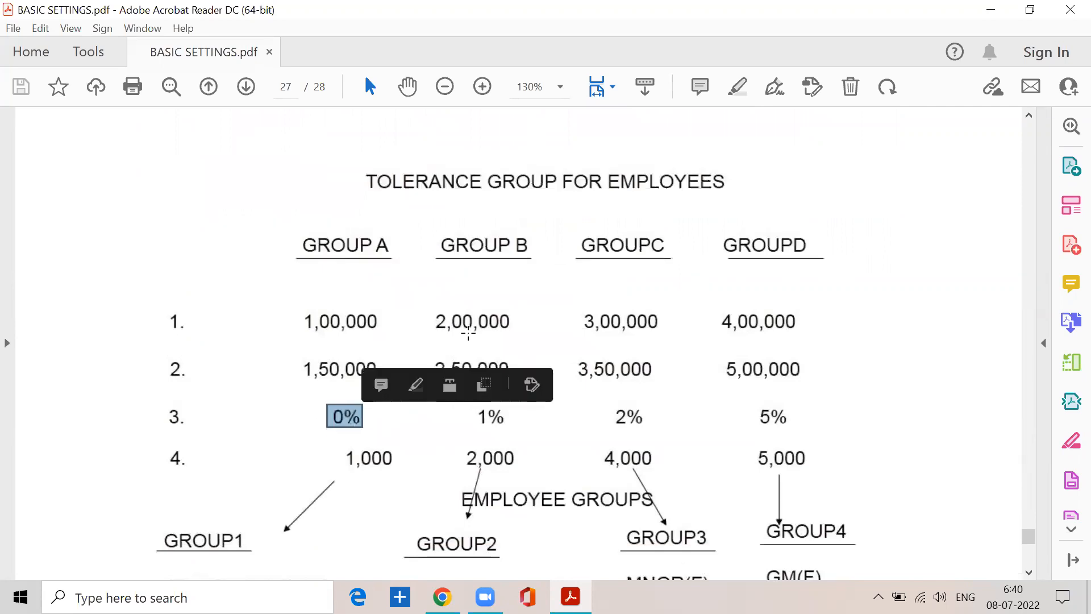
drag(472, 418, 515, 421)
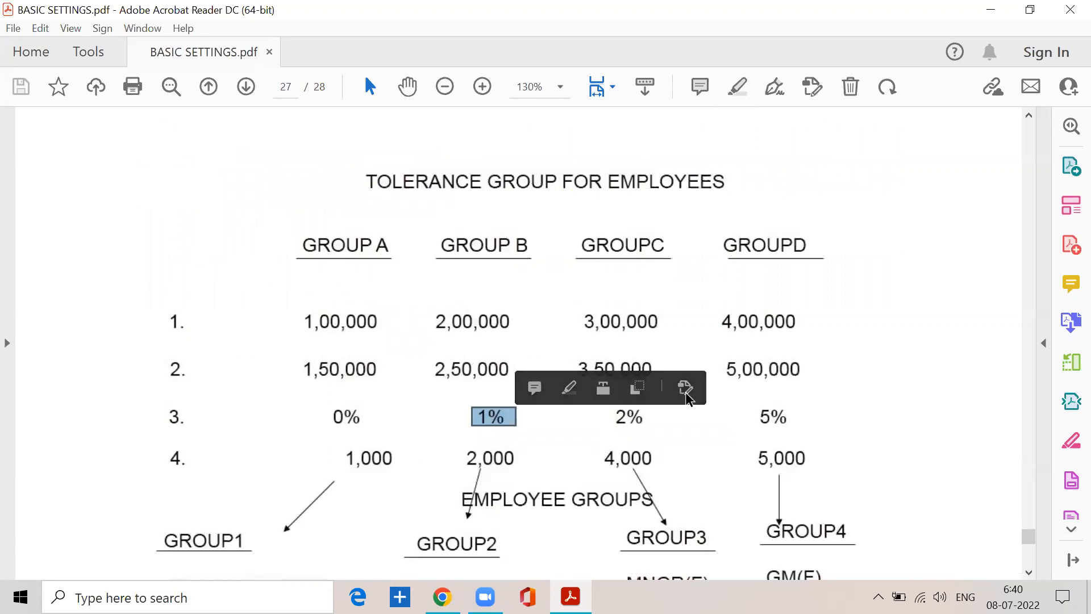
drag(757, 400, 803, 422)
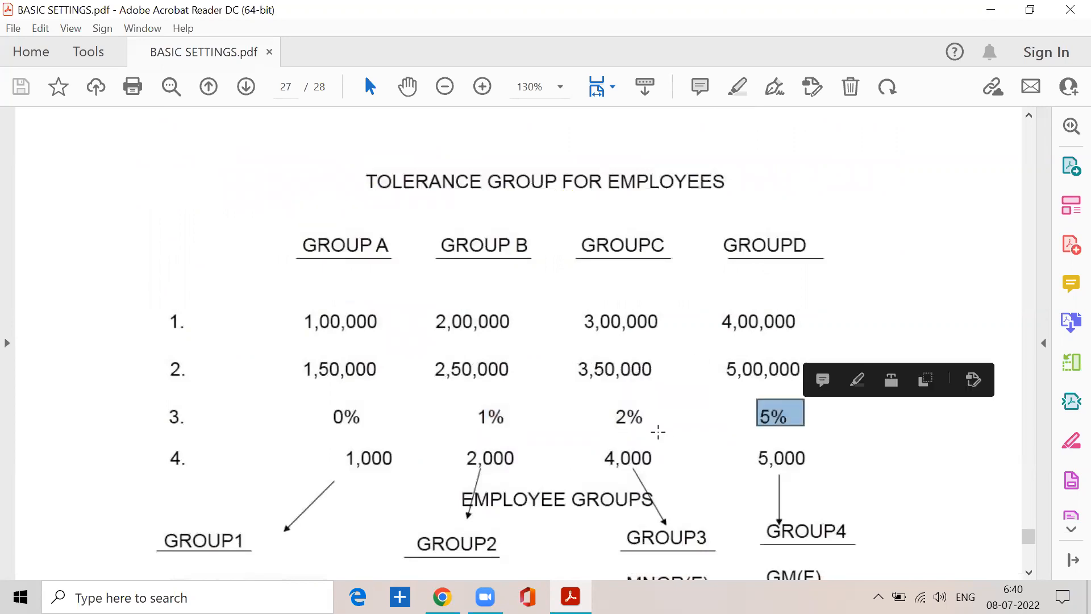
- Select the payment difference procedure's text, and mark the row 4 amounts of Groups B, C and D in the table
scroll(651, 424, up, 3)
drag(199, 233, 585, 241)
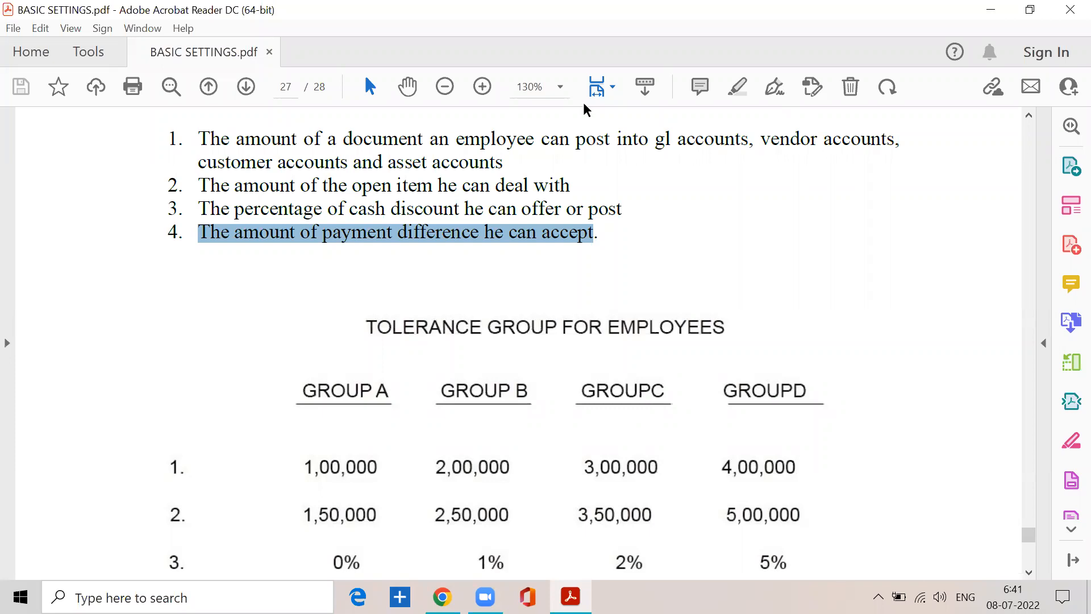
scroll(297, 260, down, 5)
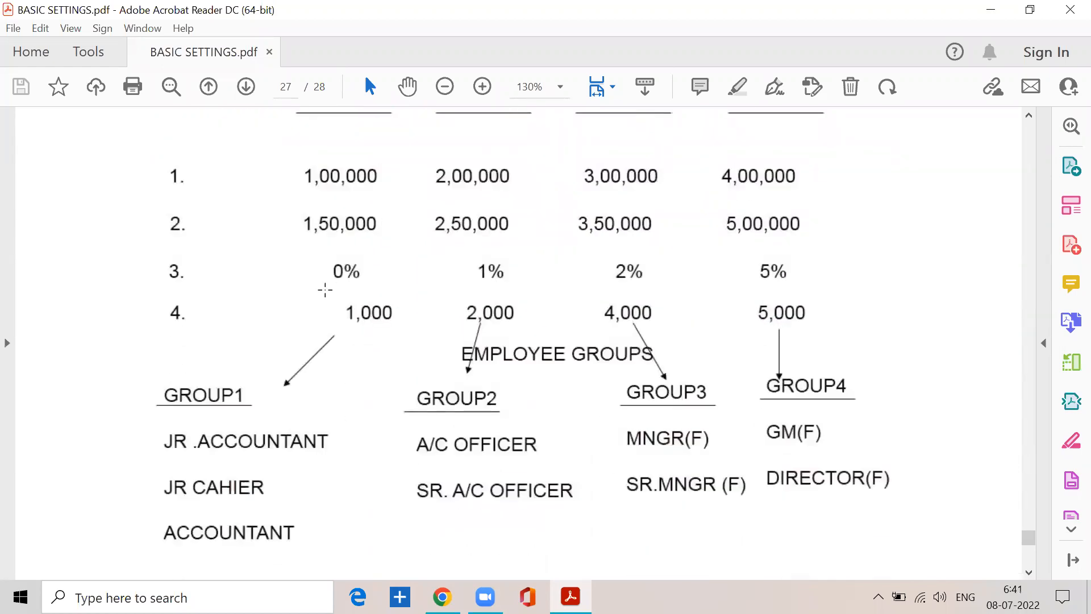
scroll(335, 298, up, 1)
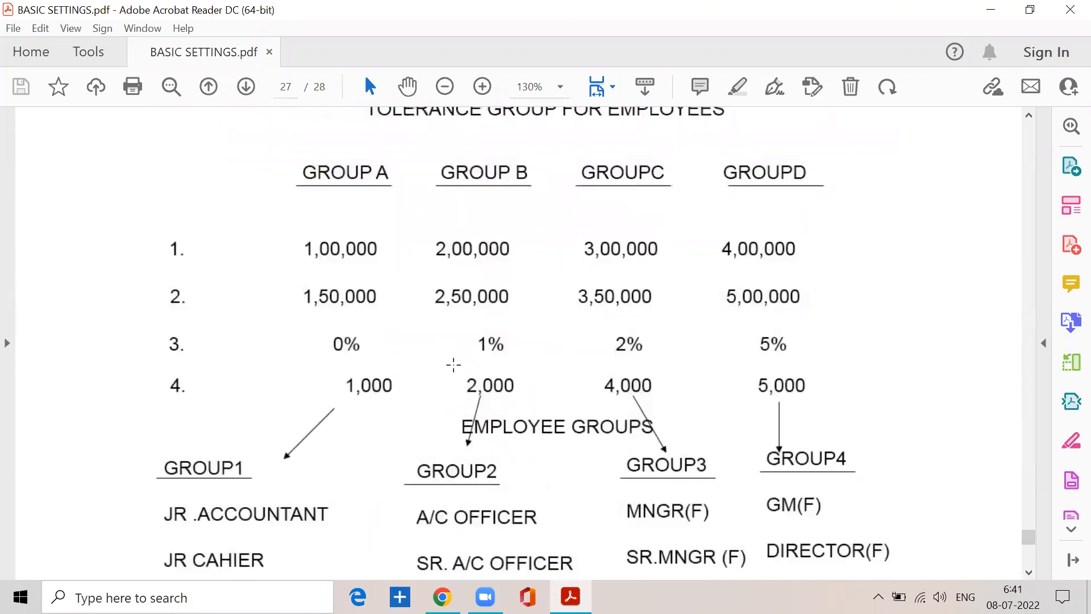
drag(458, 369, 517, 401)
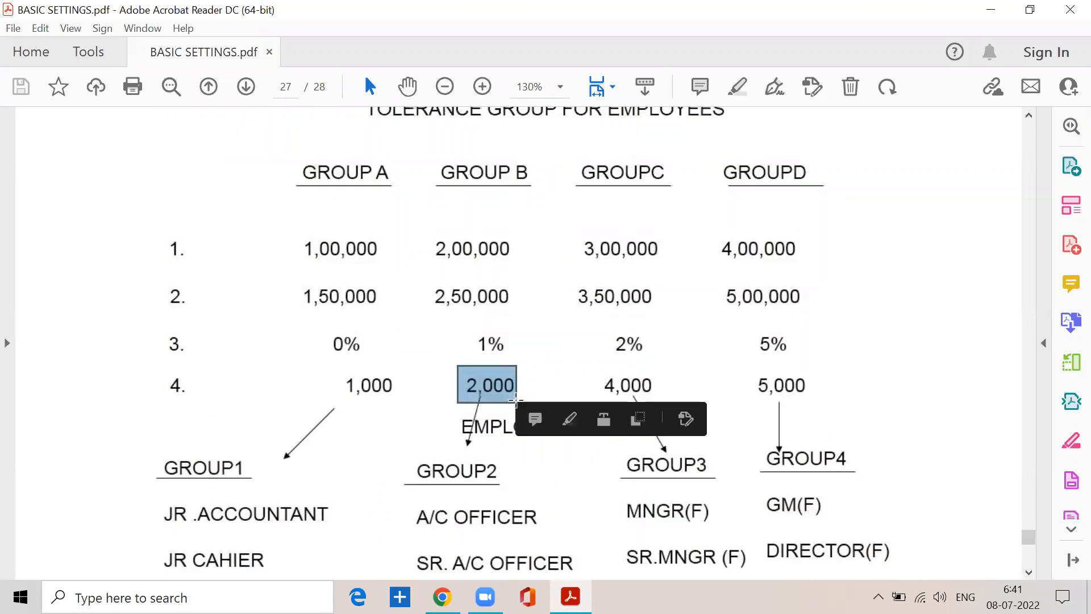
drag(598, 377, 656, 405)
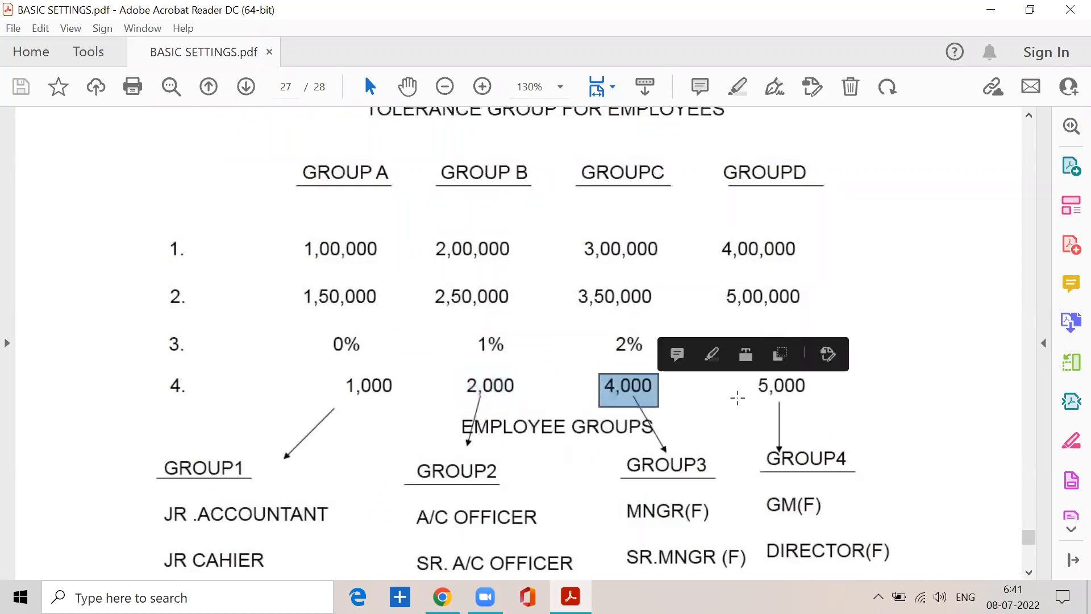
drag(751, 375, 834, 405)
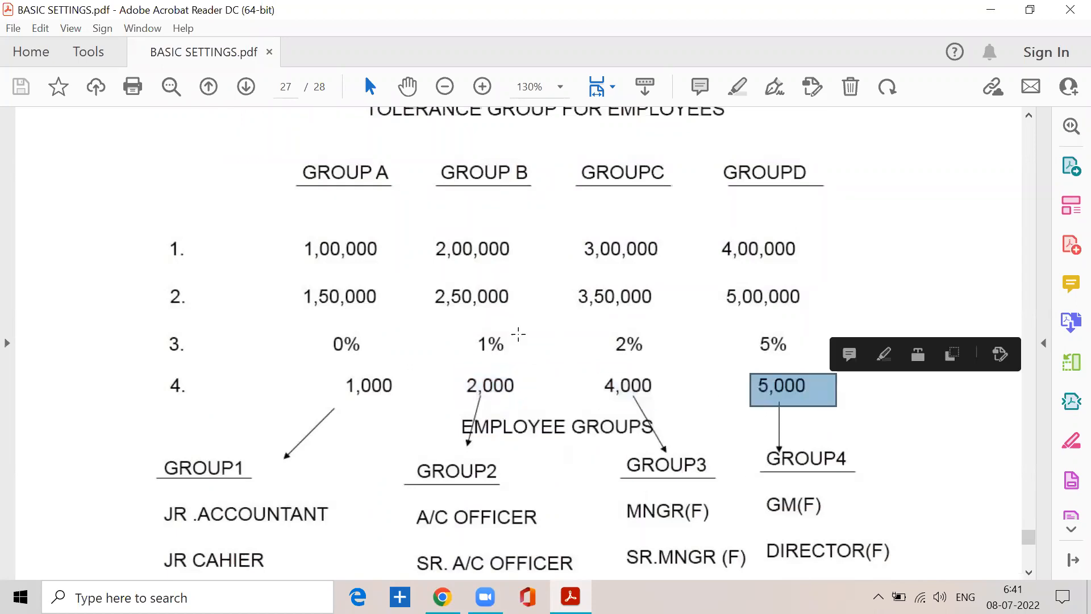
- Mark the tolerance group headings A to D together, and select the text of all four posting procedures
drag(292, 158, 836, 205)
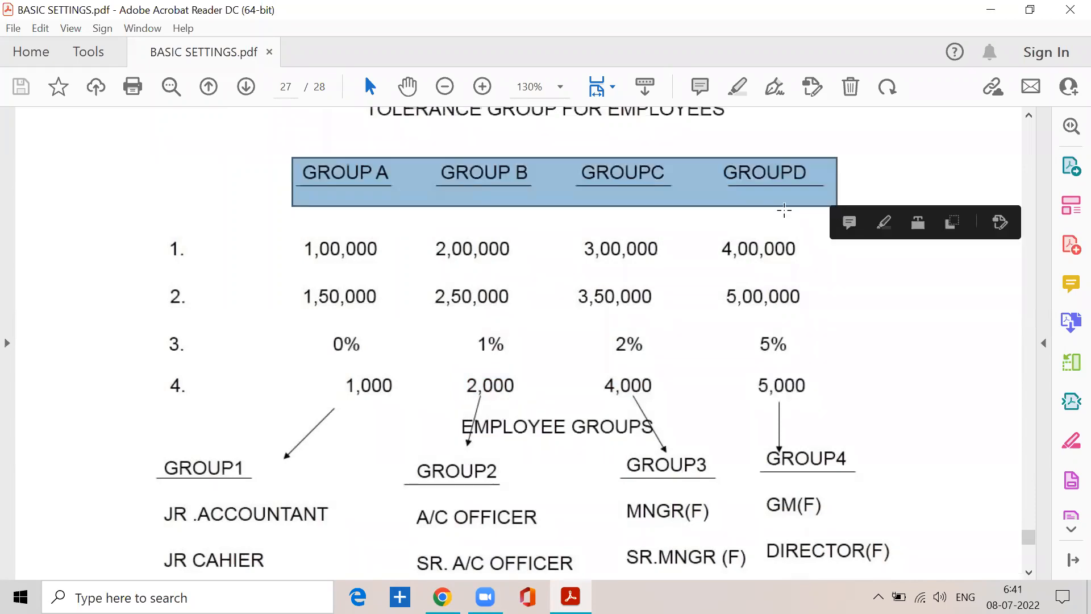
click(295, 230)
scroll(325, 323, up, 5)
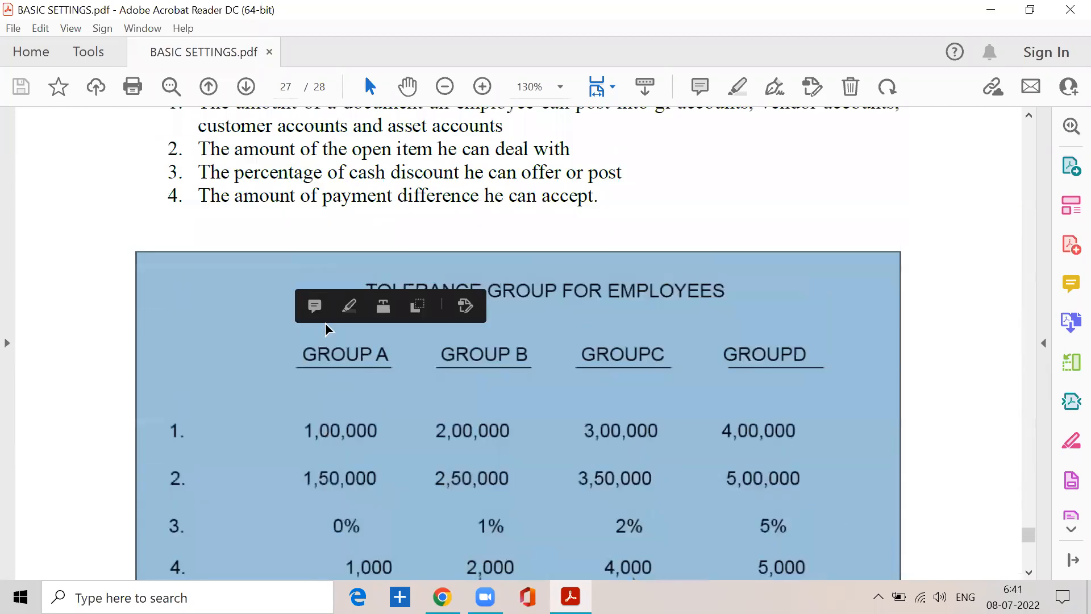
drag(199, 239, 598, 343)
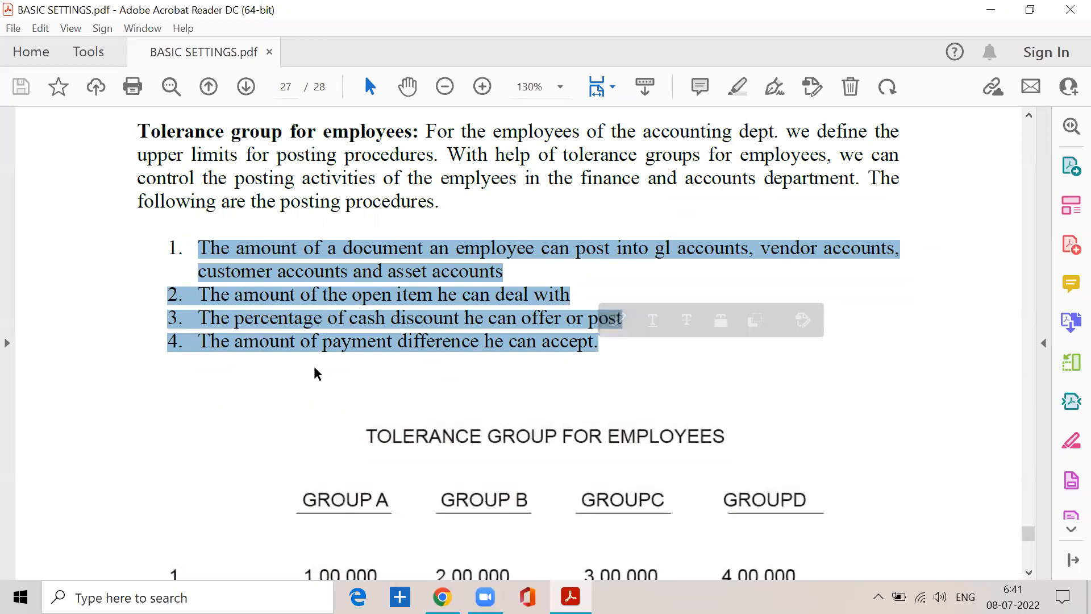
- Mark the full block of limits for procedures 1 to 4 across Groups A to D
scroll(315, 368, down, 5)
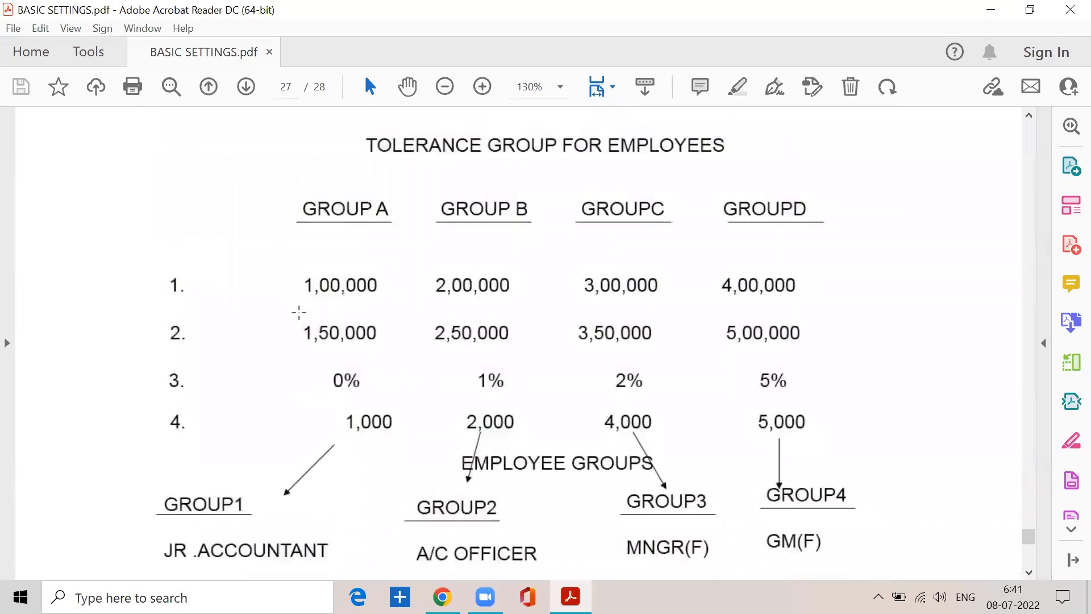
drag(295, 270, 904, 444)
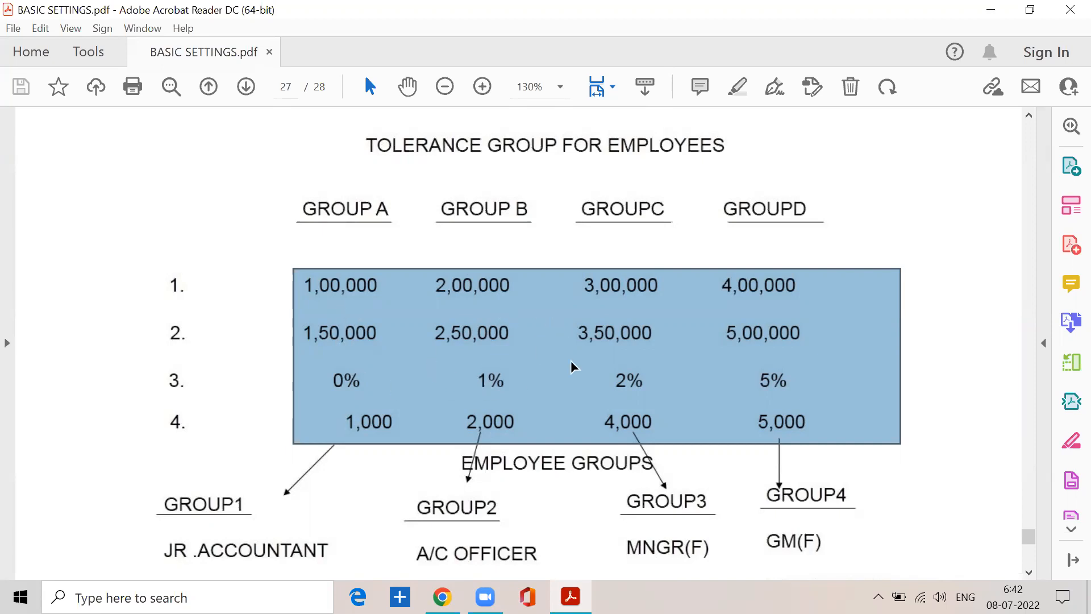
scroll(570, 361, down, 3)
click(359, 395)
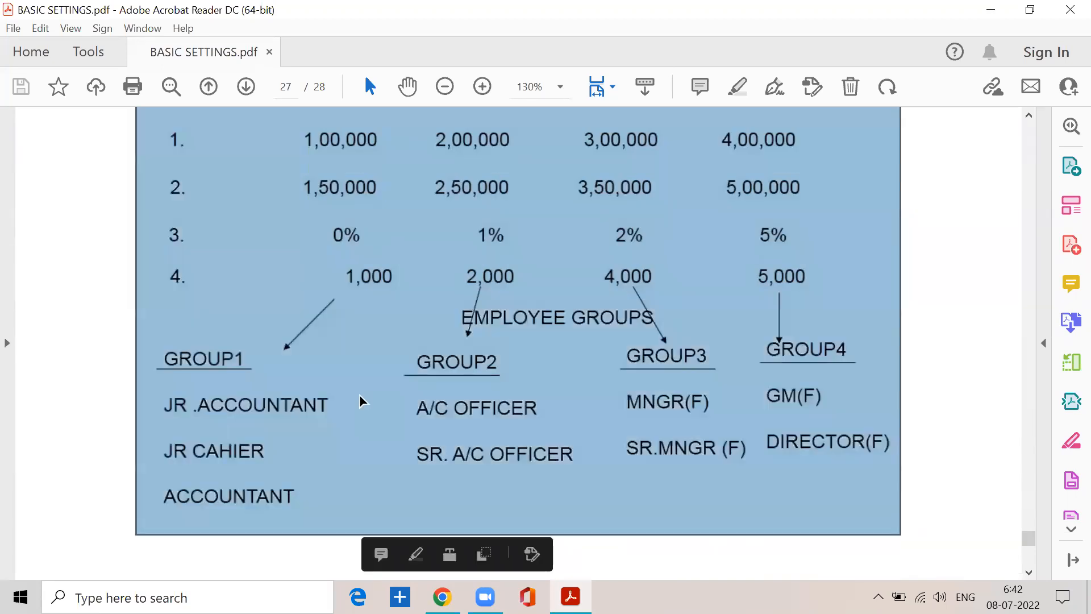
click(524, 435)
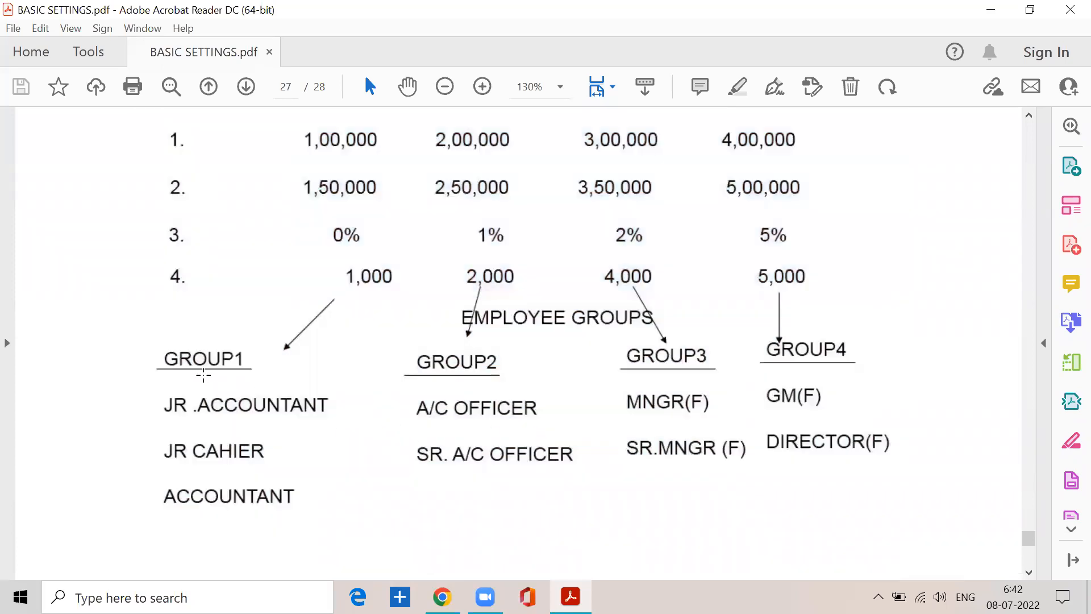
- Mark the GROUP1 heading under Employee Groups and its roles JR .ACCOUNTANT, JR CAHIER and ACCOUNTANT one by one
drag(149, 340, 268, 373)
drag(167, 396, 336, 413)
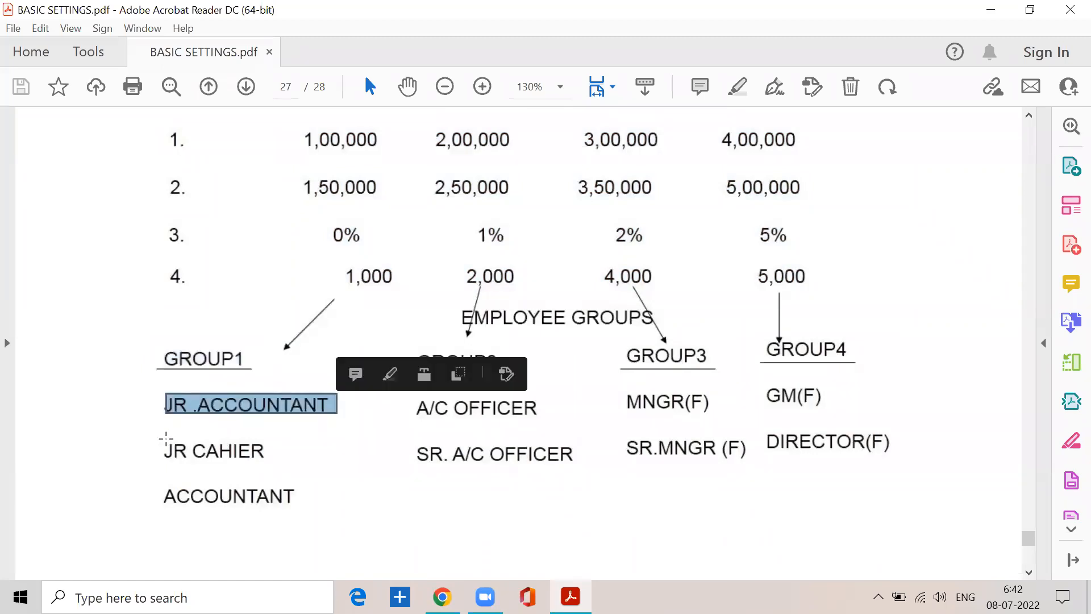
drag(162, 440, 280, 457)
drag(158, 481, 302, 518)
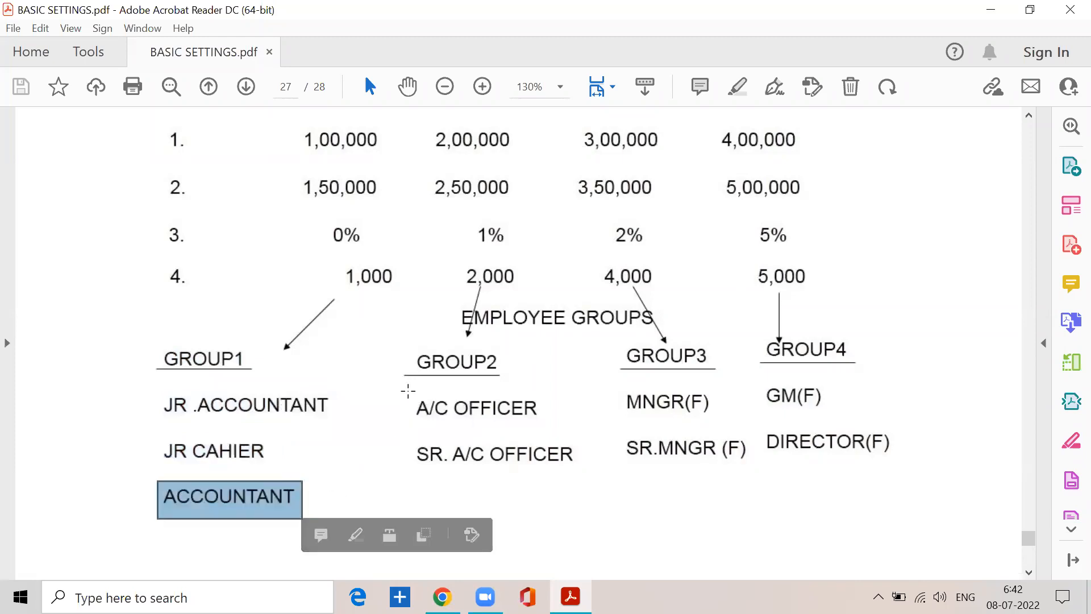
- Mark the roles of employee groups 2, 3 and 4, from A/C OFFICER through SR.MNGR (F) to DIRECTOR(F)
drag(418, 405, 551, 408)
drag(416, 437, 577, 475)
drag(625, 386, 758, 480)
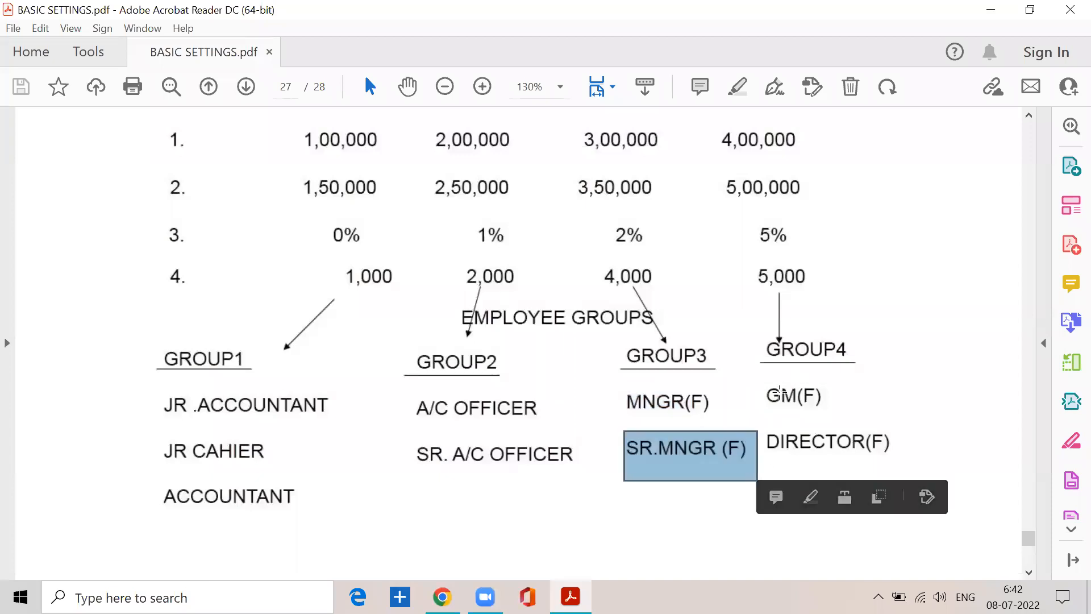
drag(760, 382, 850, 405)
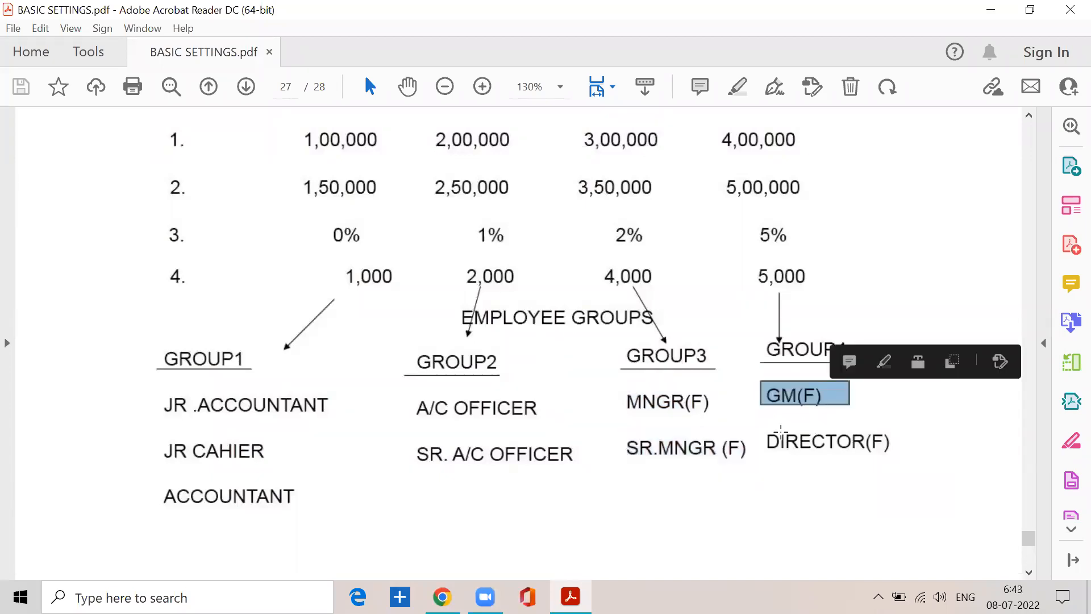
drag(762, 420, 902, 459)
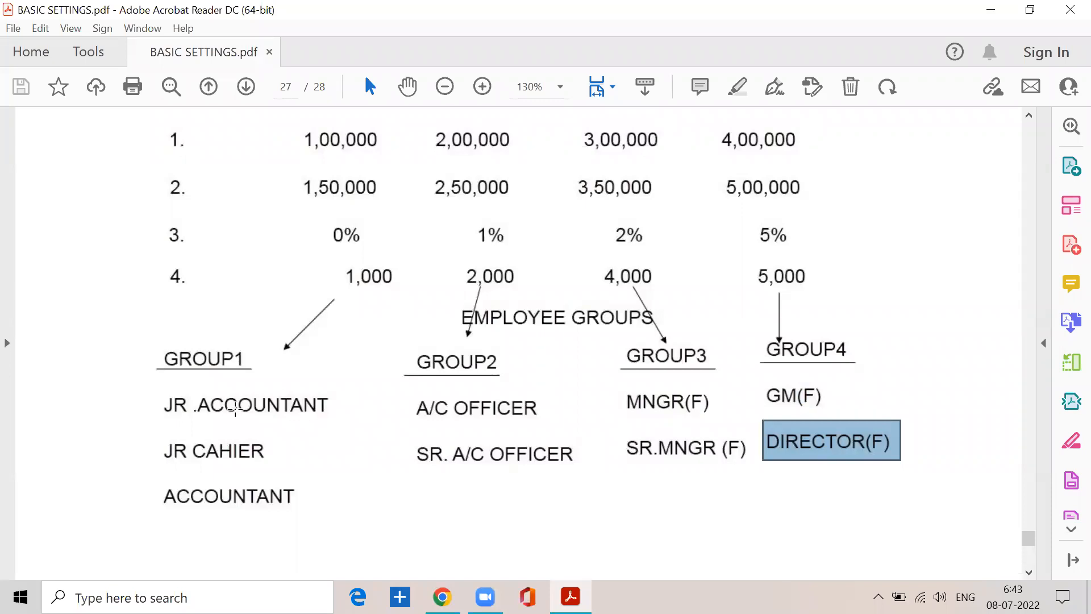
- Relate tolerance Group A to employee GROUP1 by marking the GROUP A heading and the JR .ACCOUNTANT role
scroll(235, 408, up, 3)
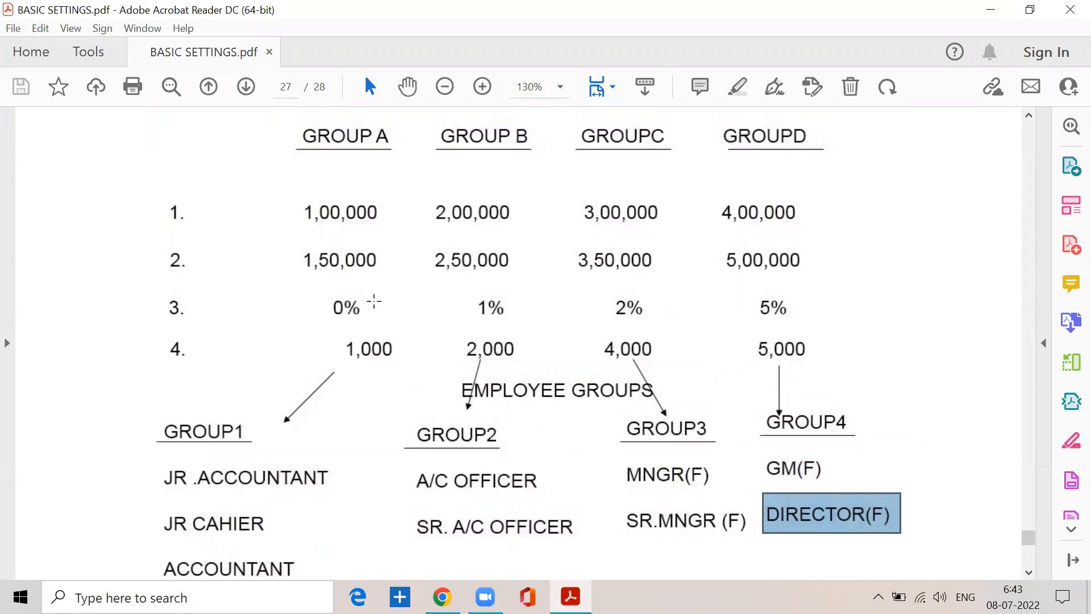
scroll(374, 301, down, 3)
scroll(374, 302, up, 3)
drag(292, 128, 403, 157)
scroll(243, 306, down, 4)
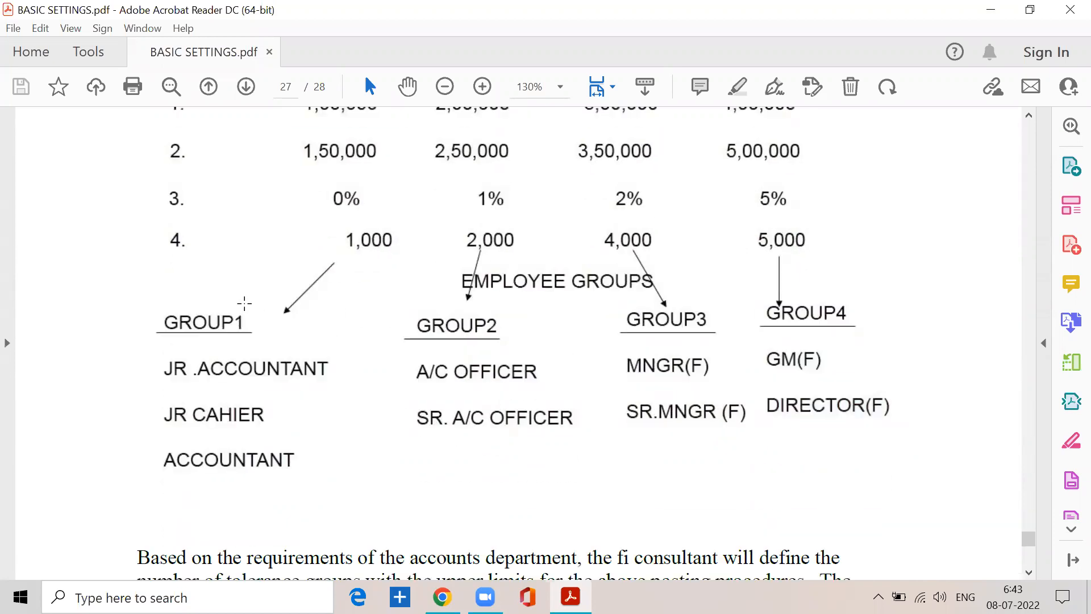
drag(159, 348, 339, 370)
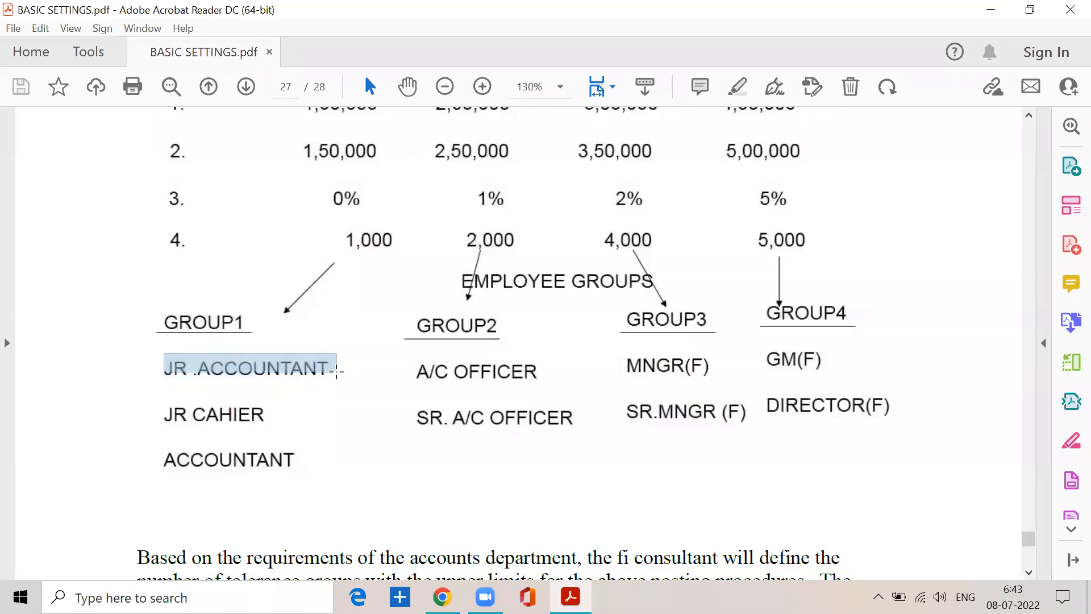
click(166, 402)
scroll(418, 307, up, 4)
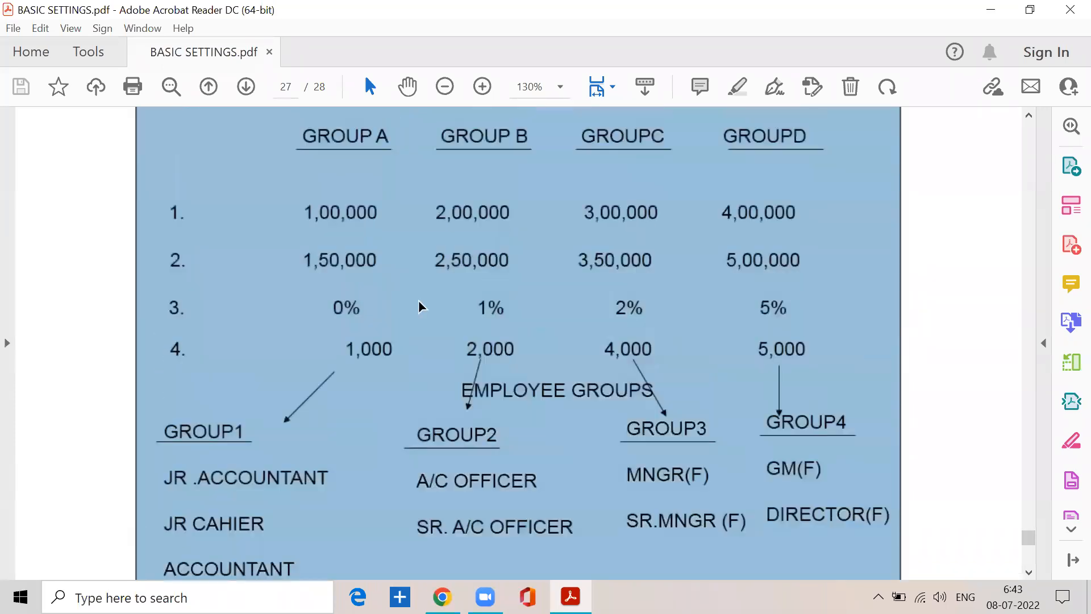
- Relate tolerance Group B to employee GROUP2 by marking beneath its A/C OFFICER and SR. A/C OFFICER roles
click(460, 166)
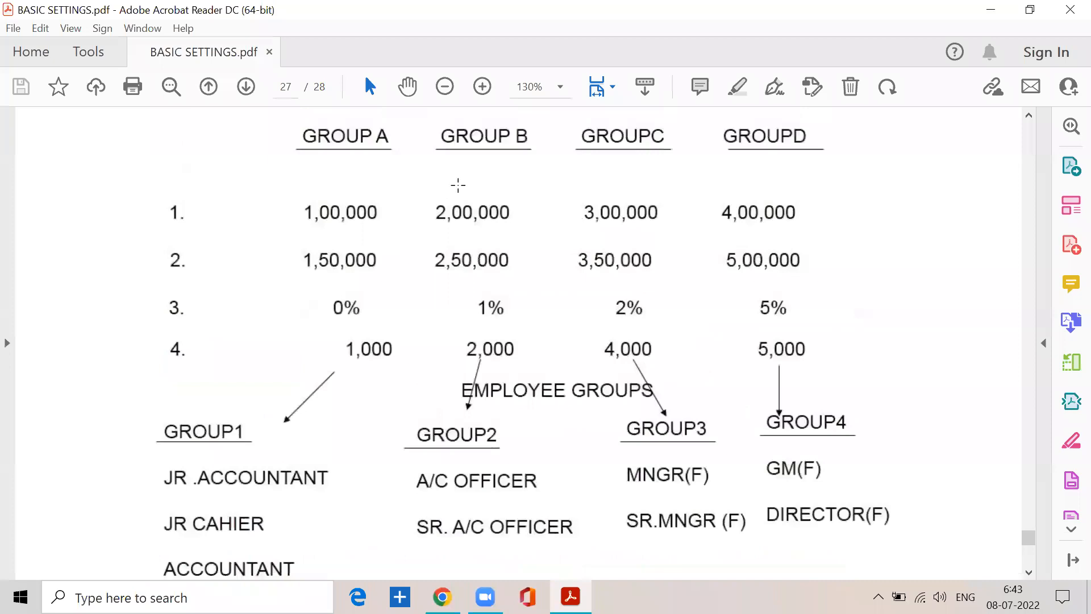
scroll(419, 312, down, 3)
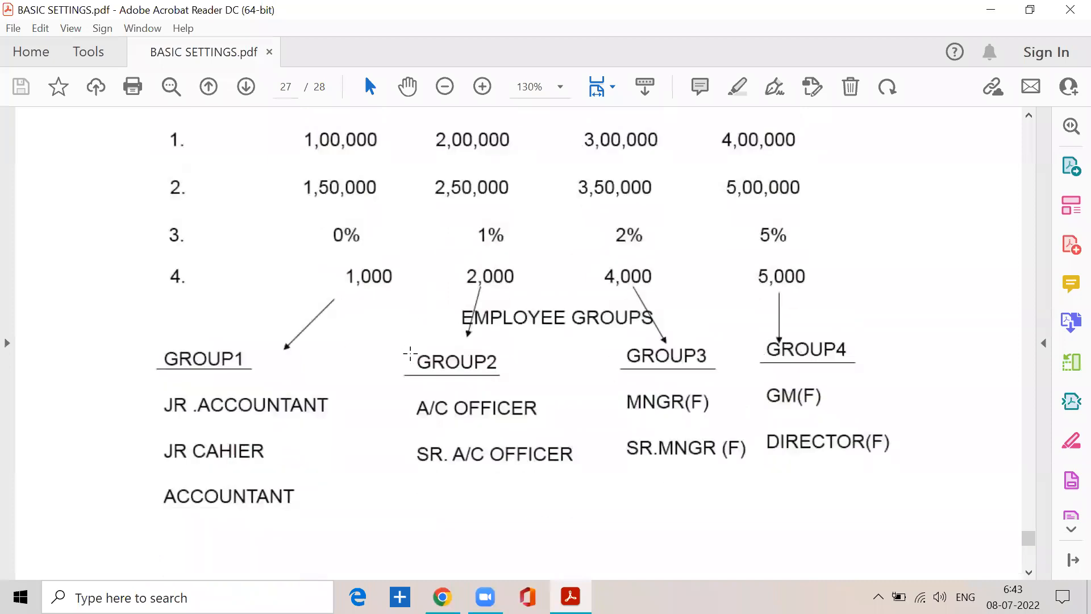
drag(425, 421, 540, 421)
drag(424, 473, 564, 476)
- Mark GROUP3 with its manager roles, and match the GROUPD heading with the GROUP4 roles GM(F) and DIRECTOR(F)
scroll(592, 373, up, 6)
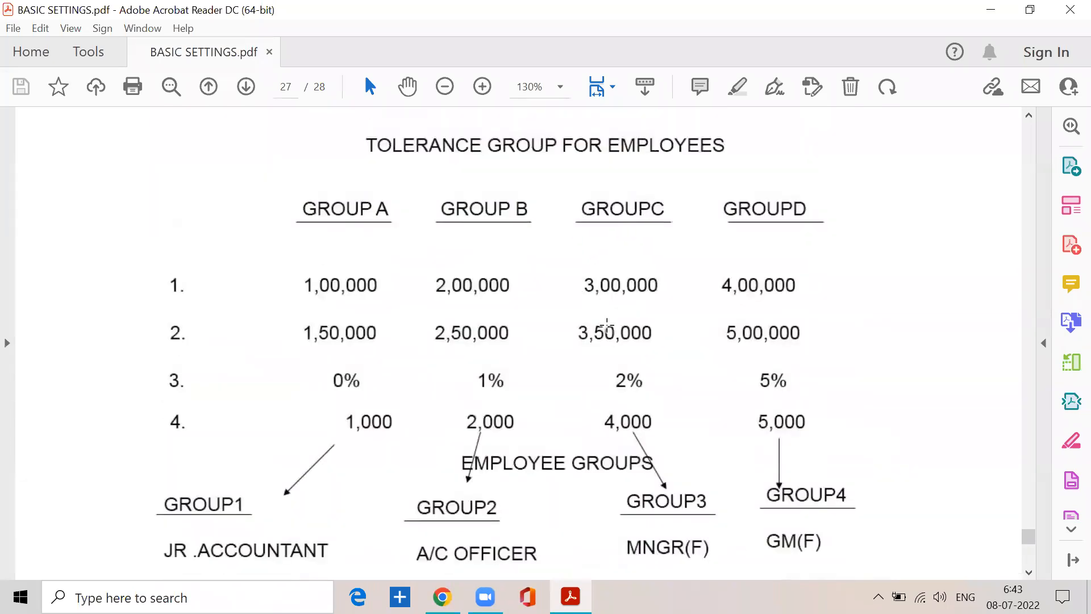
scroll(592, 254, down, 4)
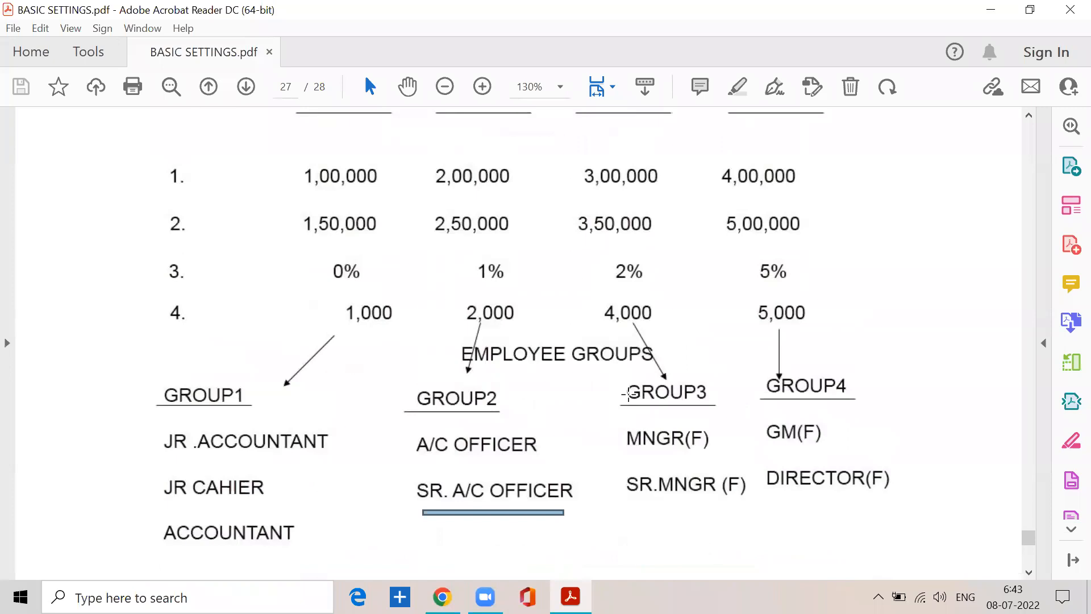
mouse_move(624, 375)
mouse_down()
mouse_move(724, 504)
mouse_move(760, 505)
mouse_up()
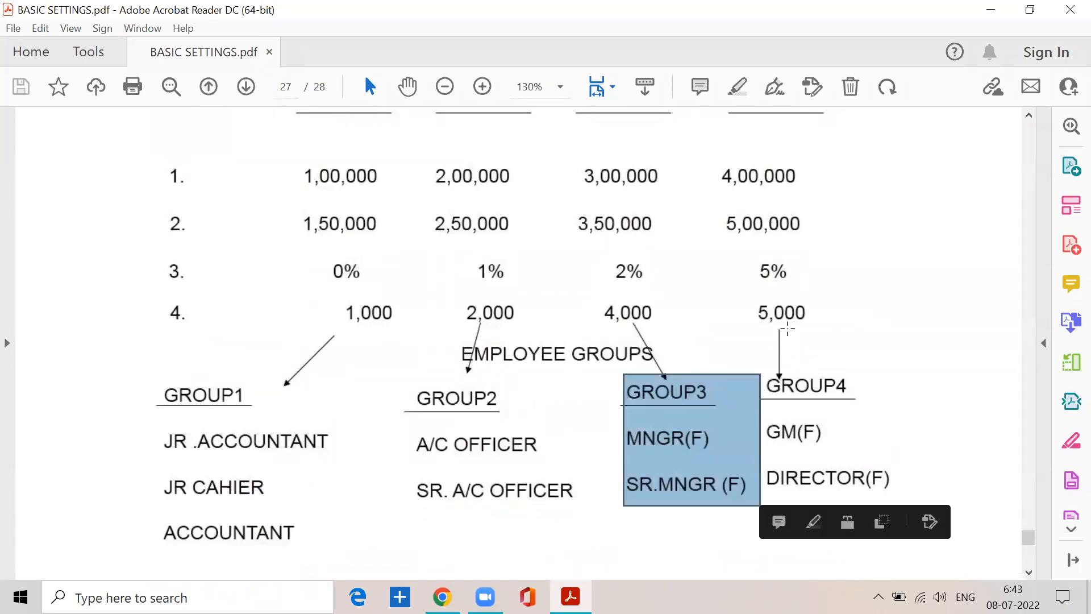
scroll(784, 324, up, 4)
drag(724, 193, 821, 230)
scroll(760, 362, down, 4)
drag(761, 421, 900, 506)
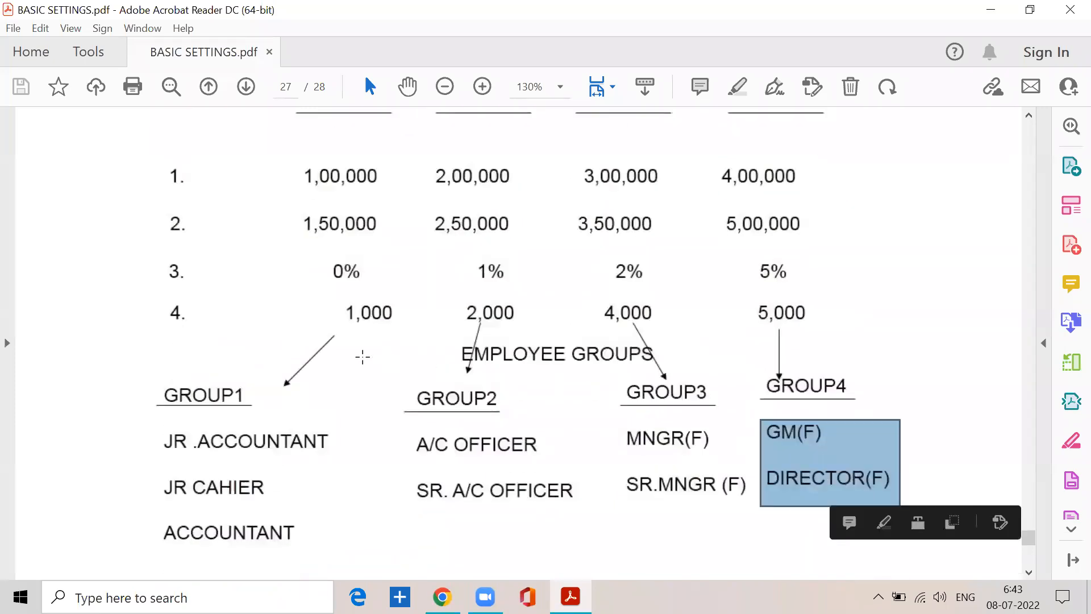
- Review the tolerance table against the employee groups, marking the three GROUP1 roles one after another
scroll(346, 353, up, 4)
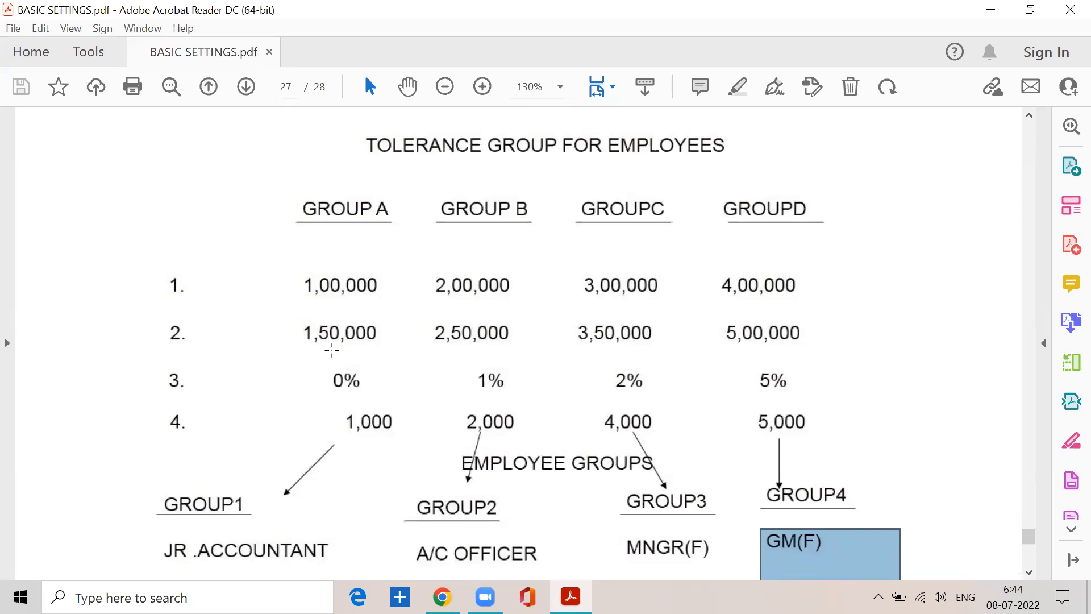
scroll(324, 261, down, 3)
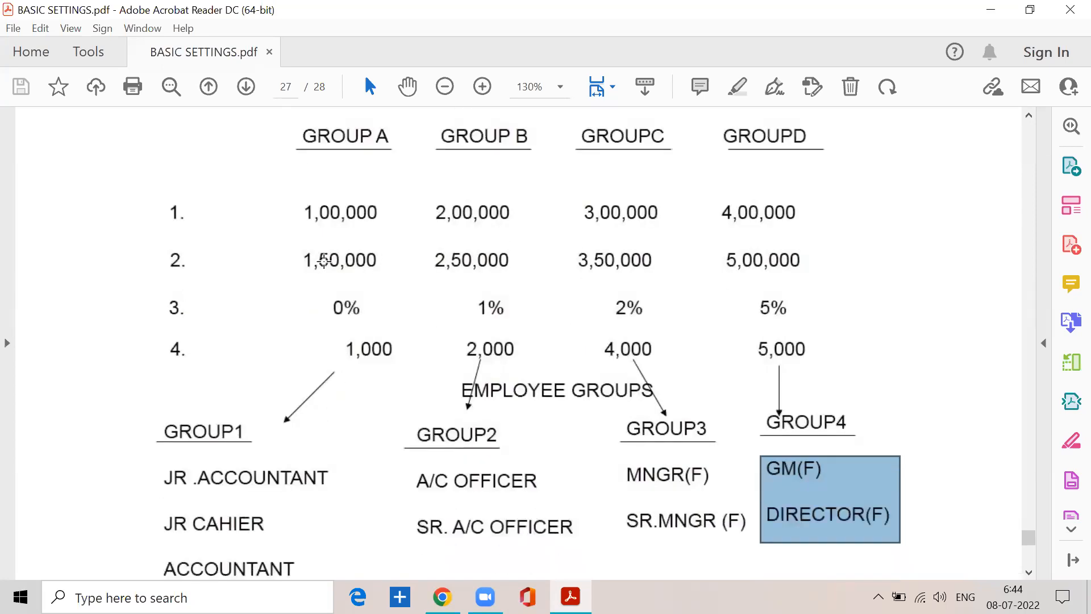
scroll(324, 260, down, 3)
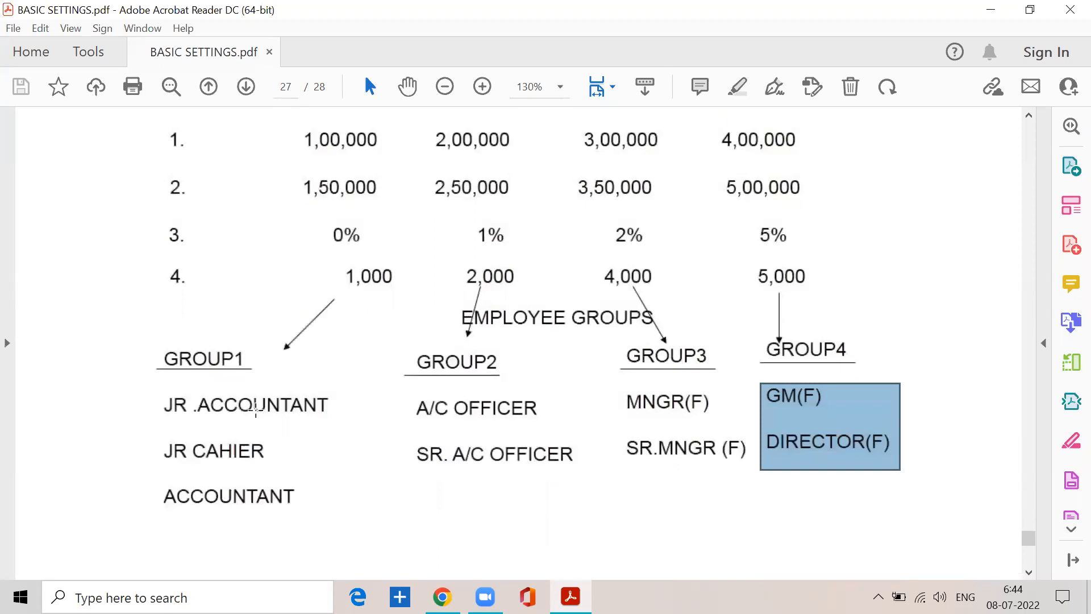
scroll(256, 409, up, 1)
drag(161, 459, 356, 455)
drag(164, 504, 317, 497)
drag(165, 546, 319, 540)
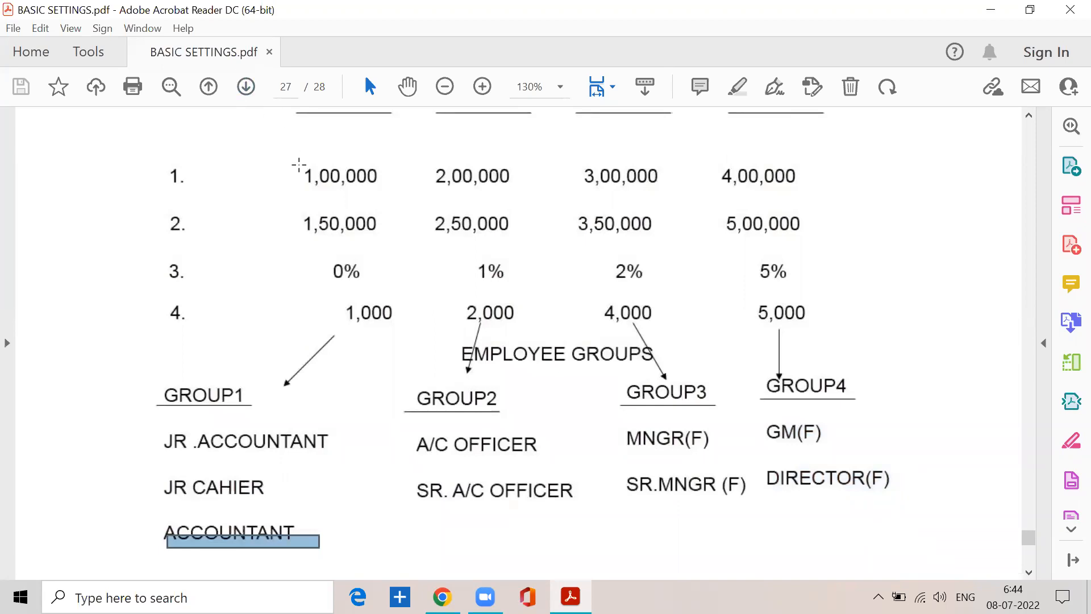
- Mark Group A's row 1 amount of 1,00,000 and the block of GROUP1 roles it applies to
drag(299, 166, 389, 194)
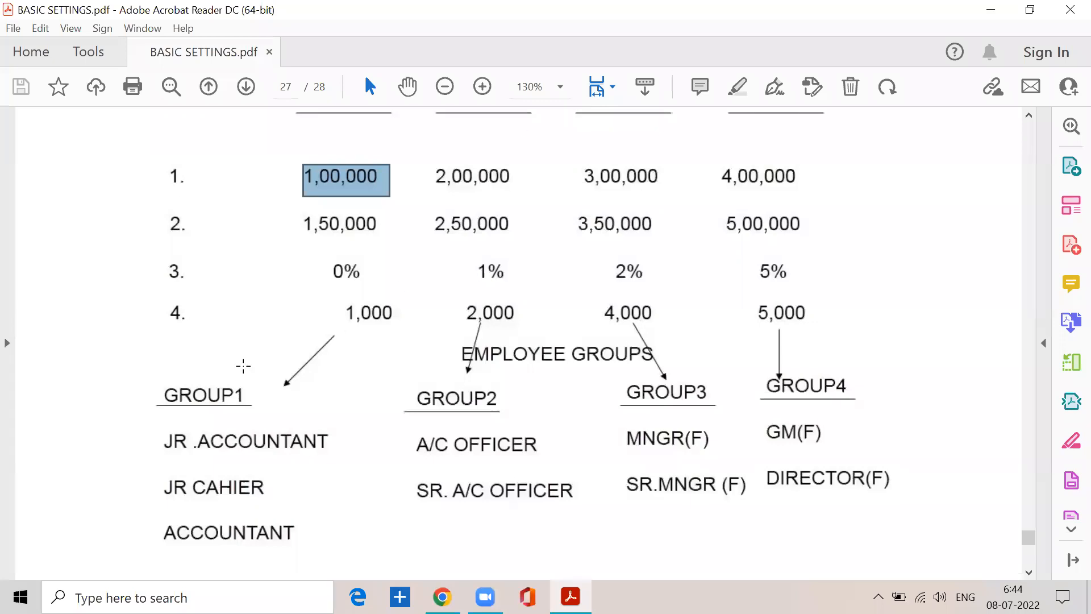
mouse_move(149, 430)
mouse_down()
mouse_move(310, 566)
mouse_move(330, 565)
mouse_up()
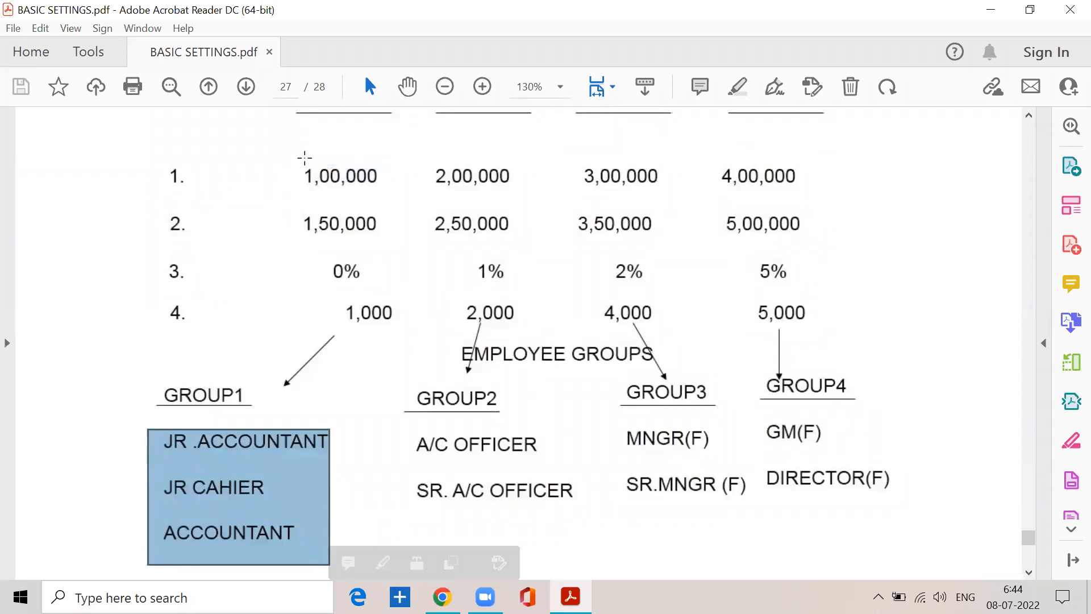
drag(305, 173, 385, 192)
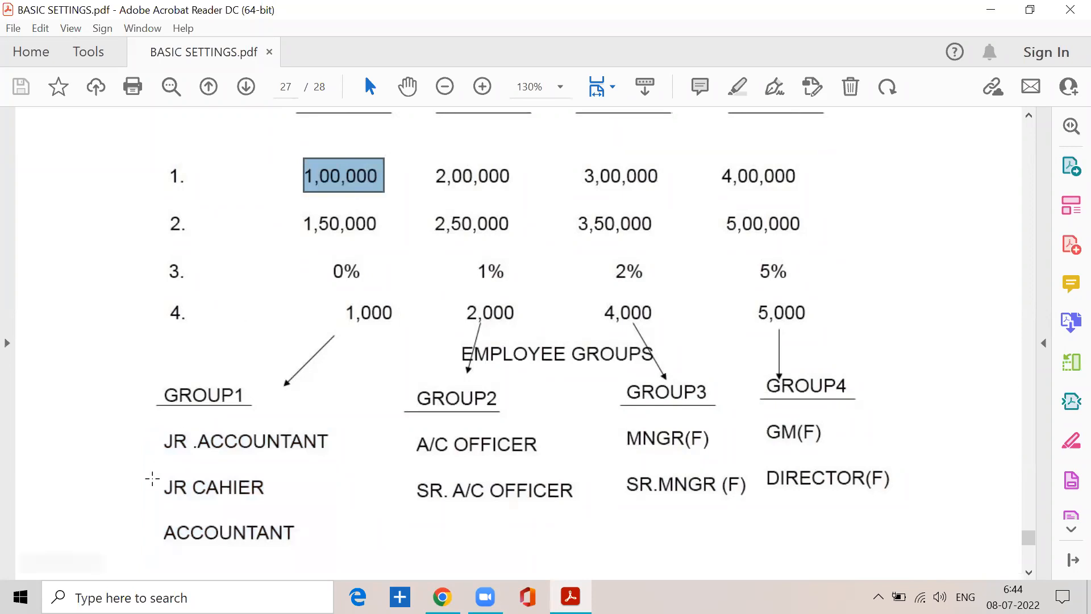
- Mark Group A's row 2 amount of 1,50,000 and the JR .ACCOUNTANT and JR CAHIER roles it applies to
drag(152, 471, 334, 449)
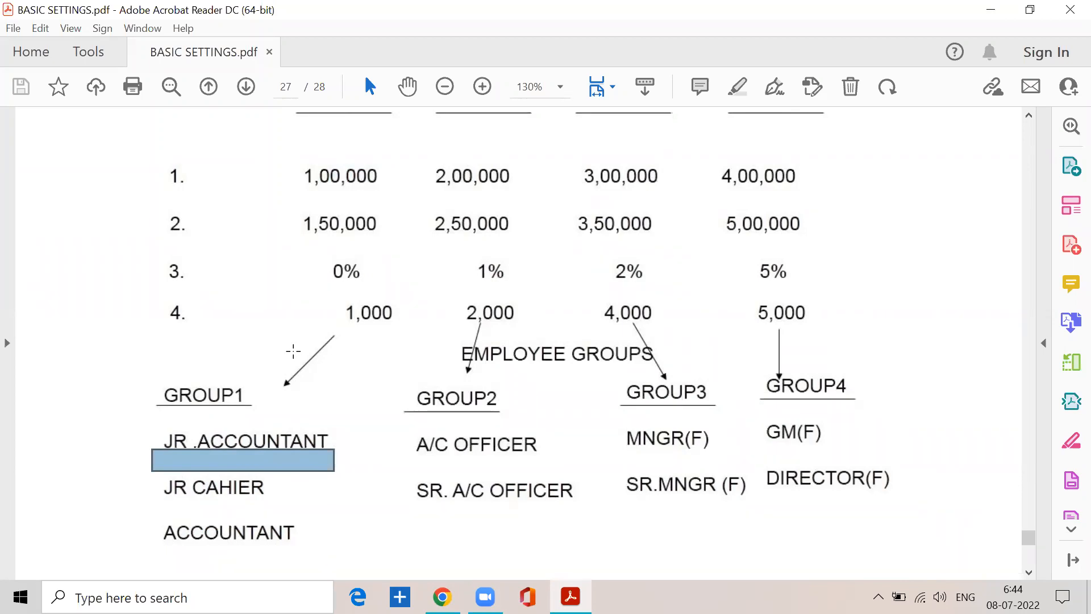
drag(300, 206, 399, 237)
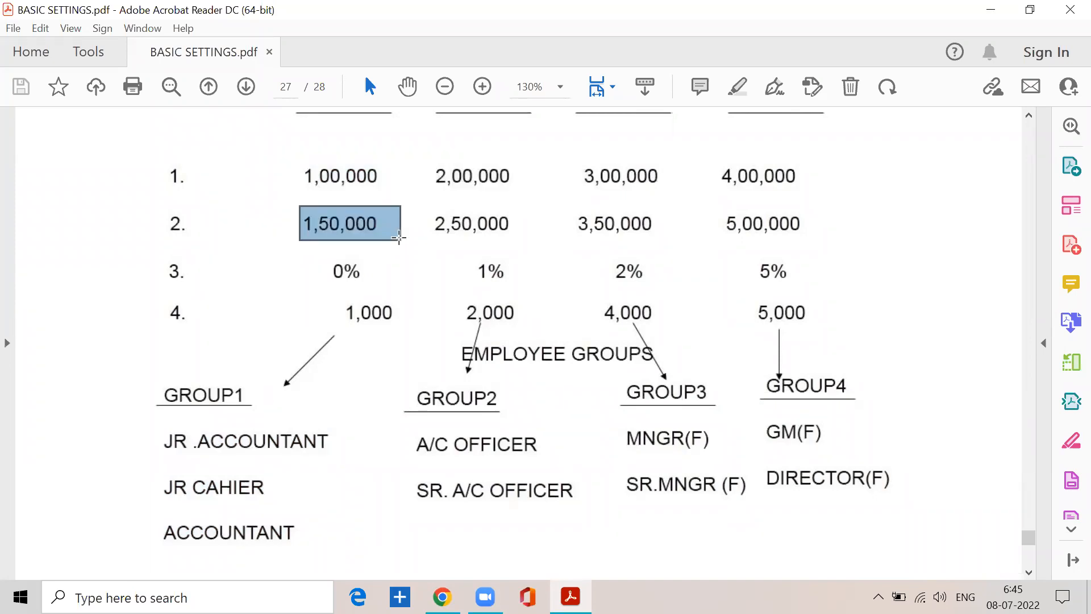
drag(162, 460, 330, 462)
drag(274, 496, 176, 496)
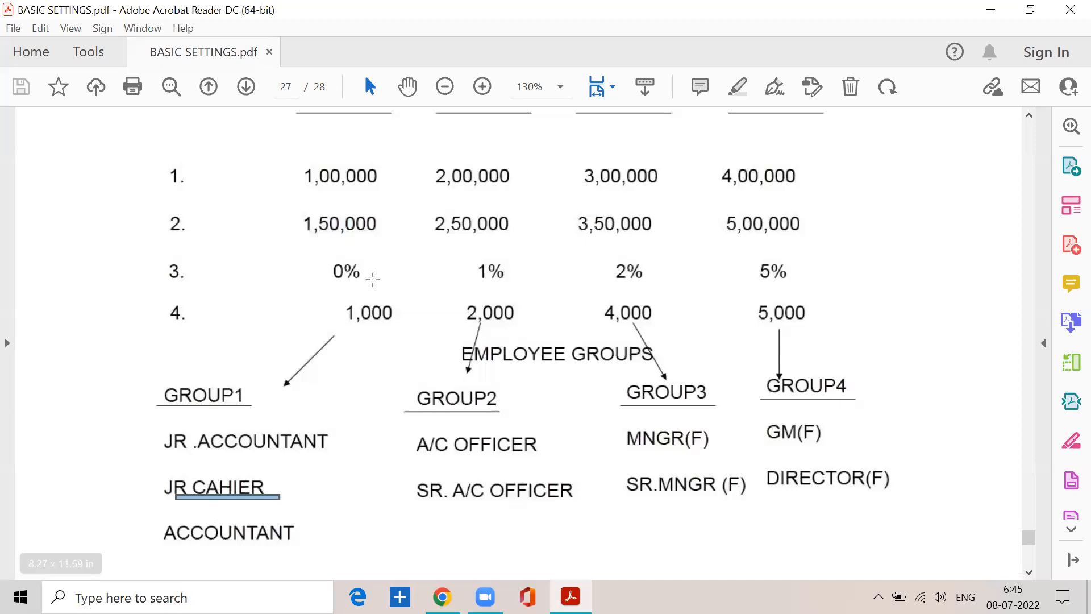
- Mark Group A's row 3 and row 4 limits, 0% and 1,000, together with the block of GROUP1 roles
drag(373, 278, 323, 273)
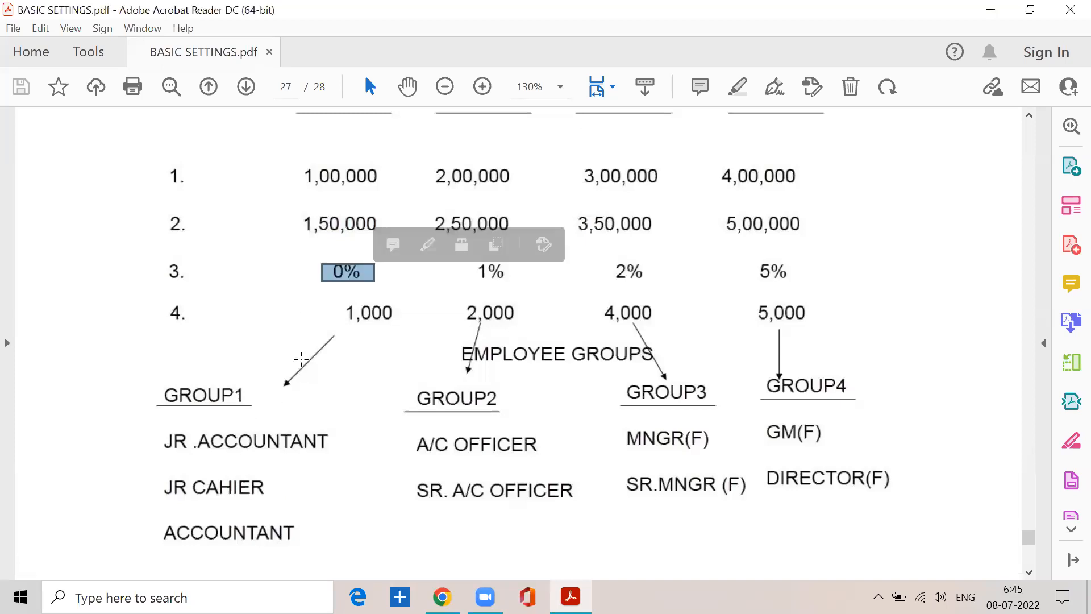
click(334, 278)
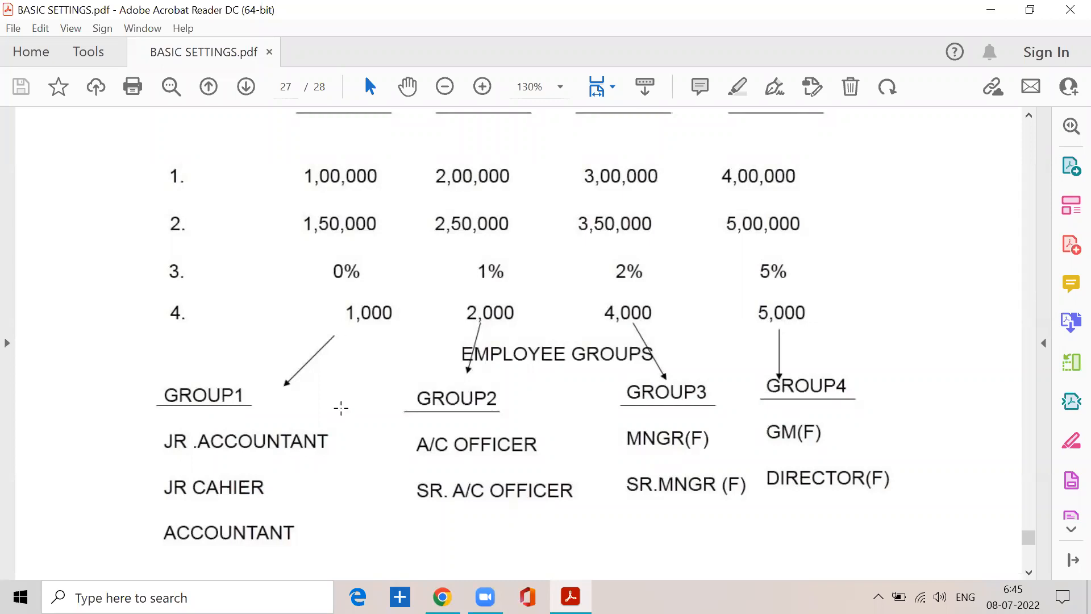
drag(159, 422, 353, 557)
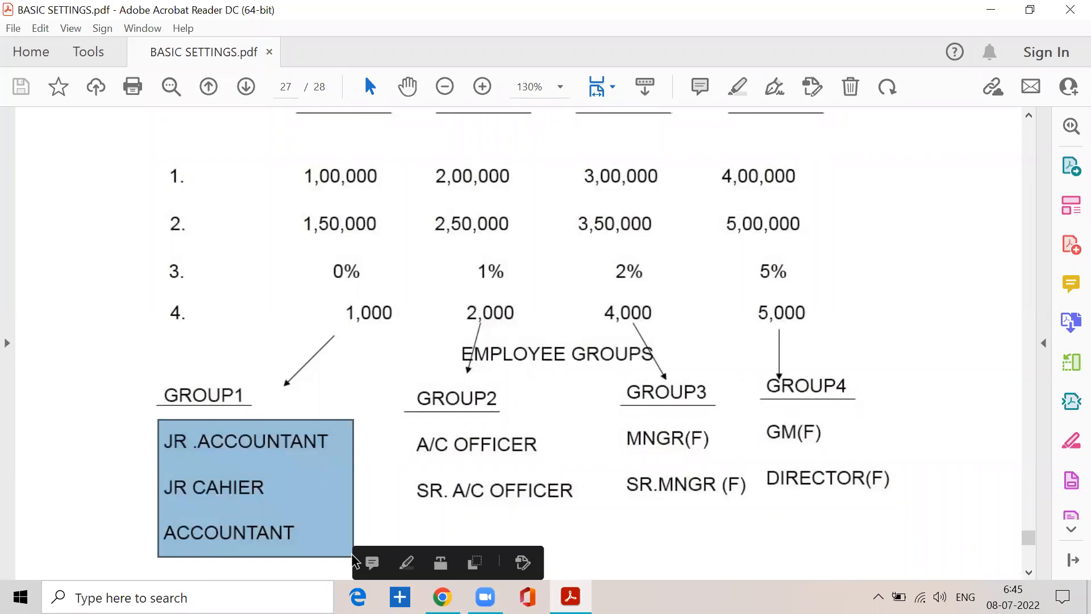
drag(338, 299, 398, 320)
click(379, 383)
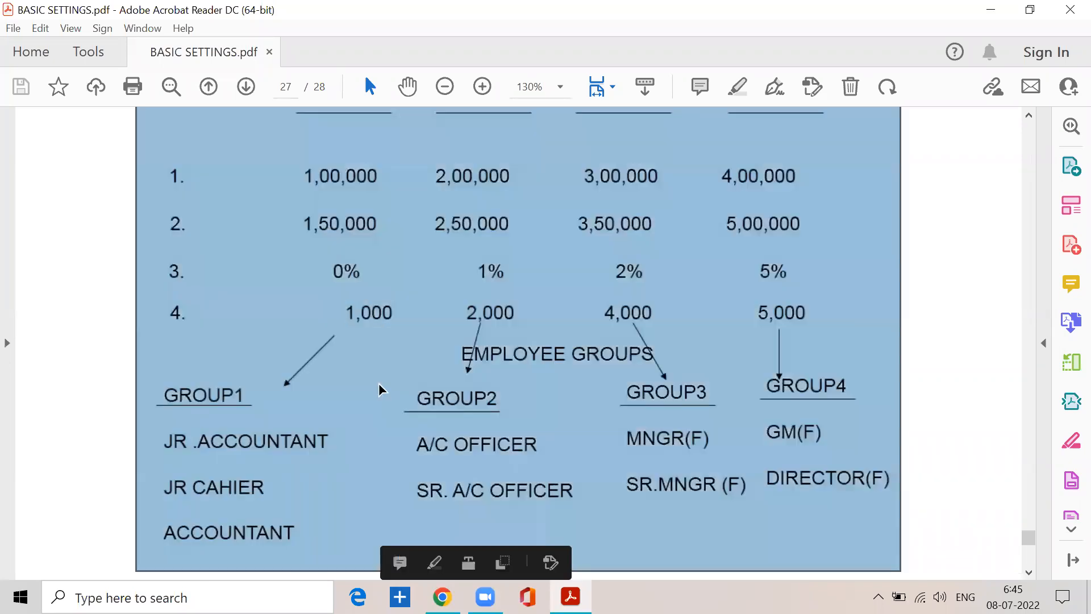
click(333, 244)
scroll(344, 325, up, 1)
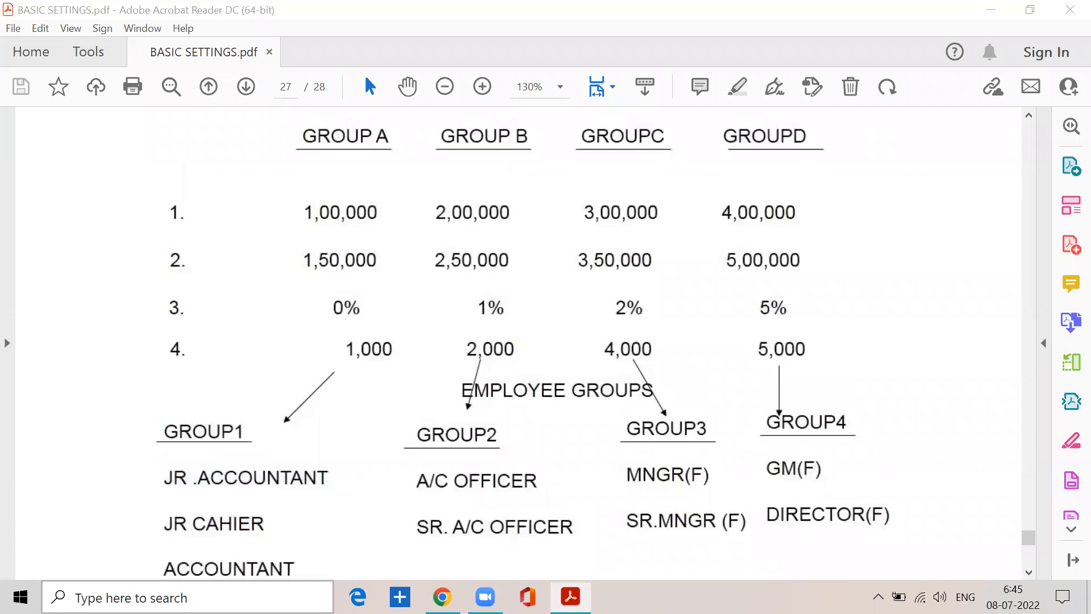
- Open Word, create a blank document and set the font size to 24
click(280, 596)
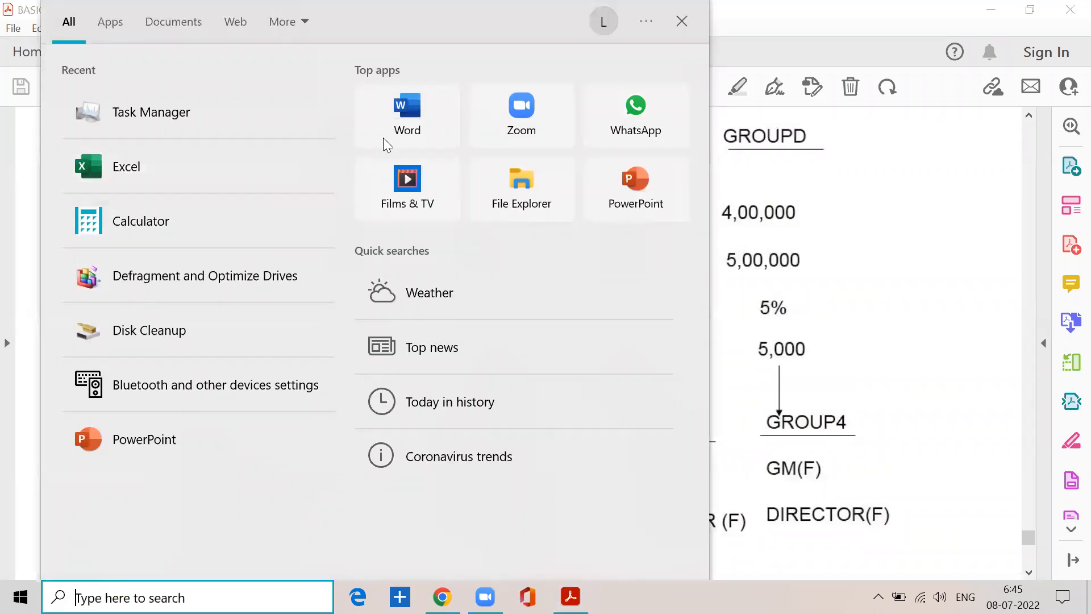
click(419, 135)
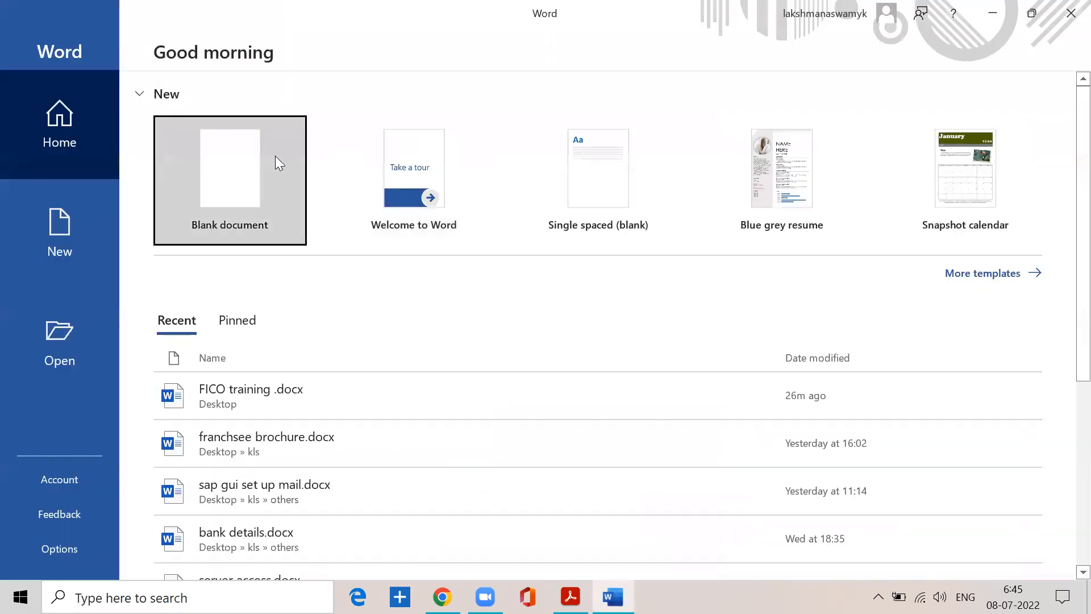
click(242, 168)
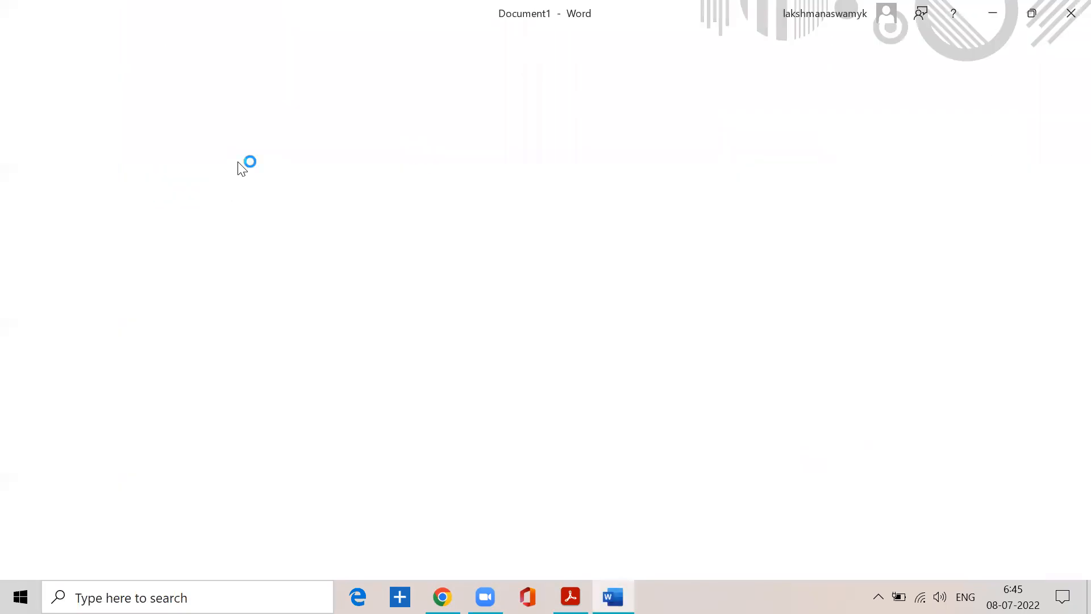
click(265, 74)
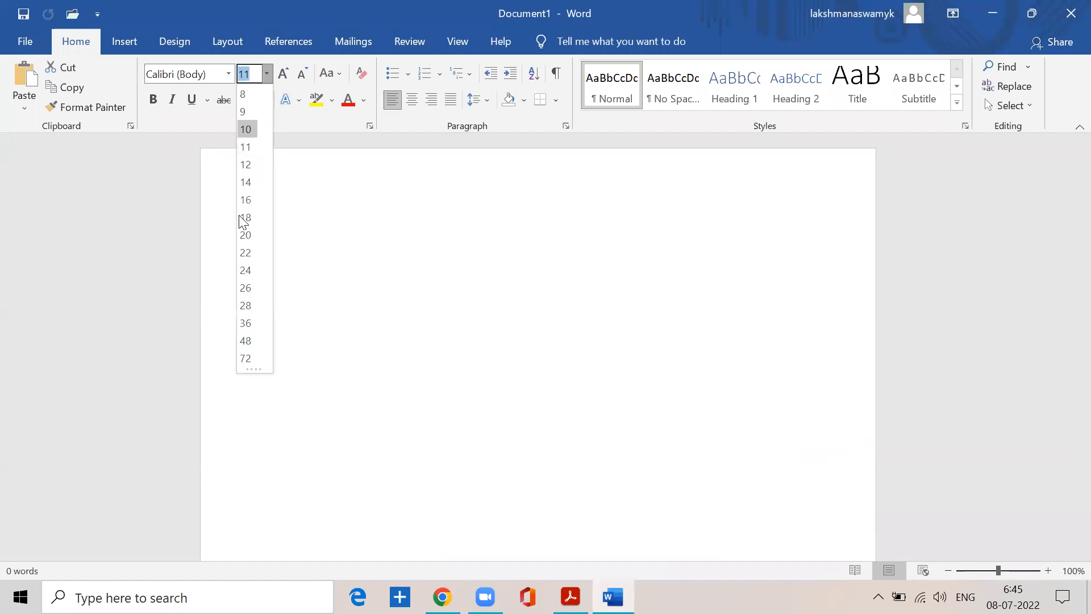
click(243, 271)
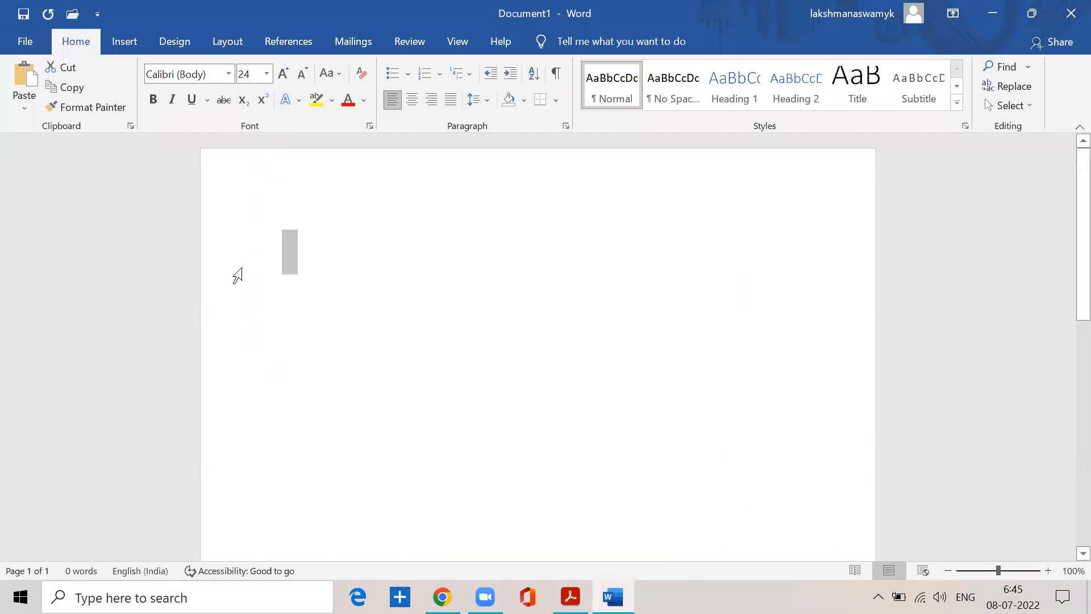
- Write the example "We have purchased raw material and invoice amount 375000" in the blank document
text(we have purc)
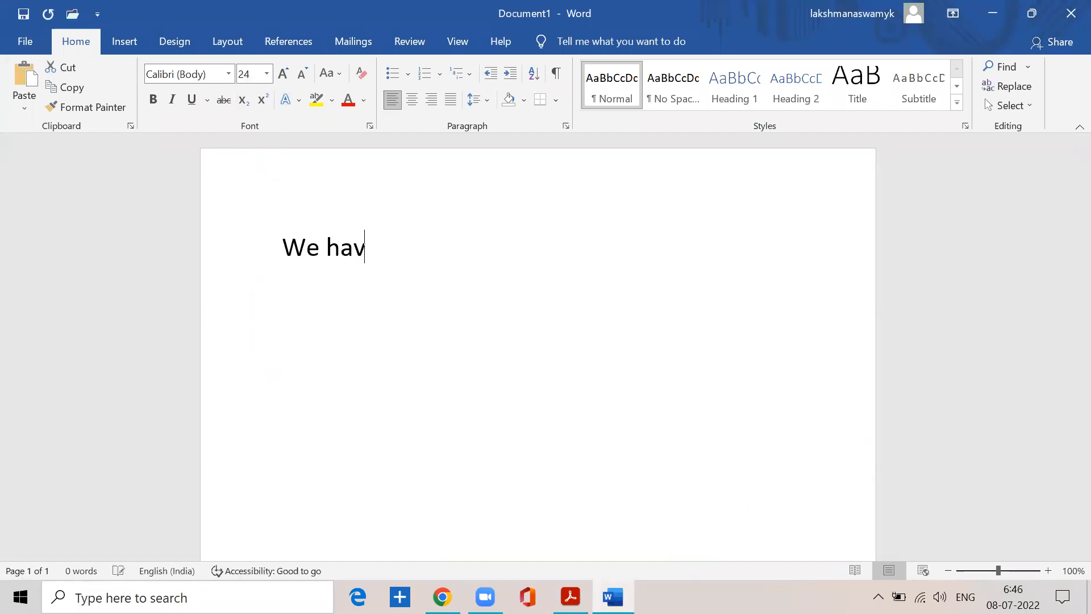
text(hased )
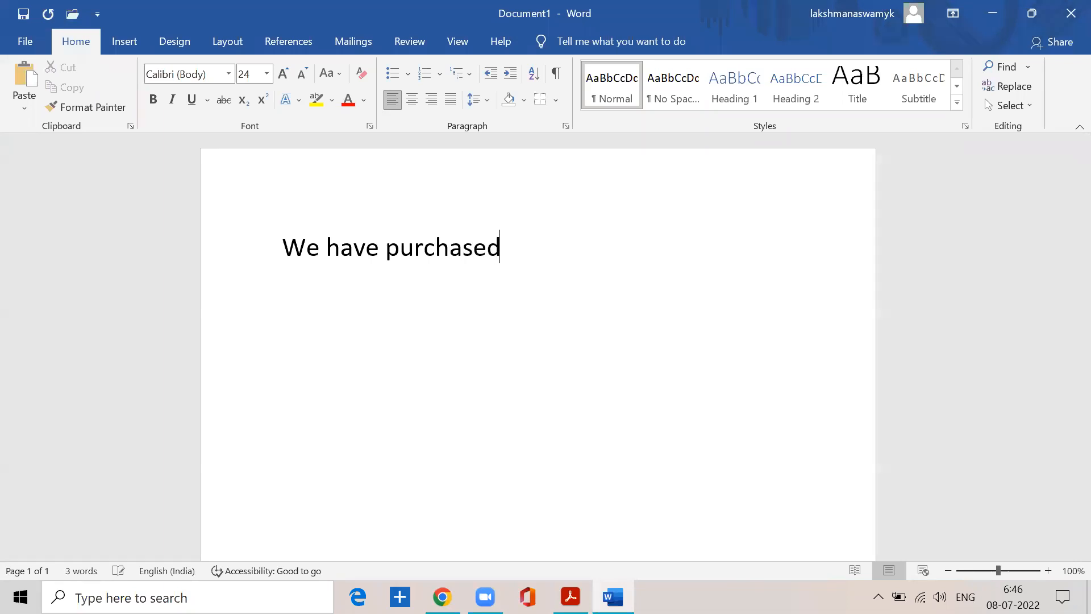
text(raw materi)
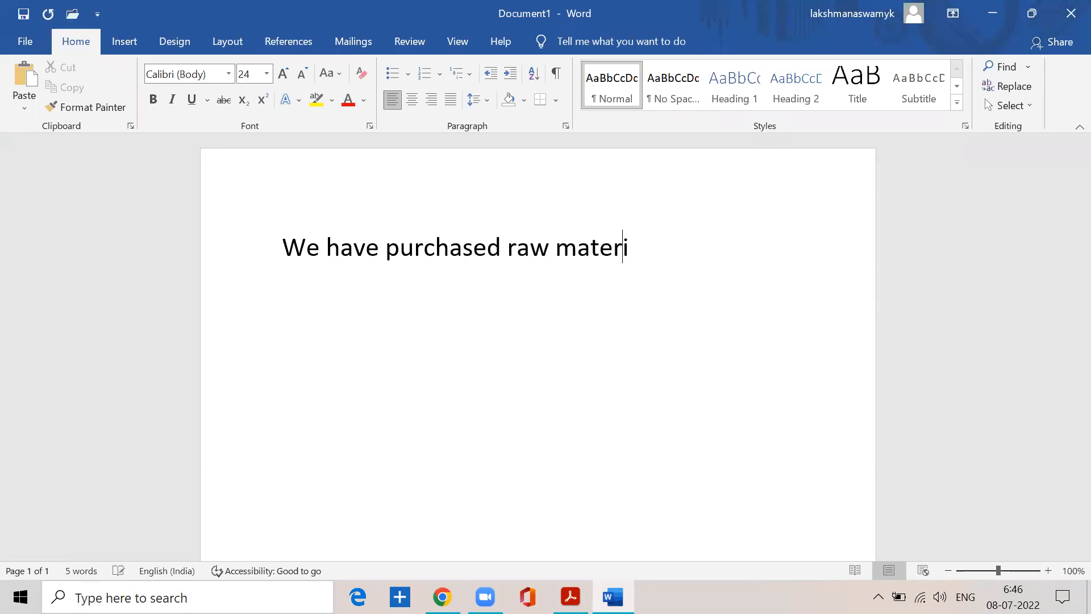
text(al and )
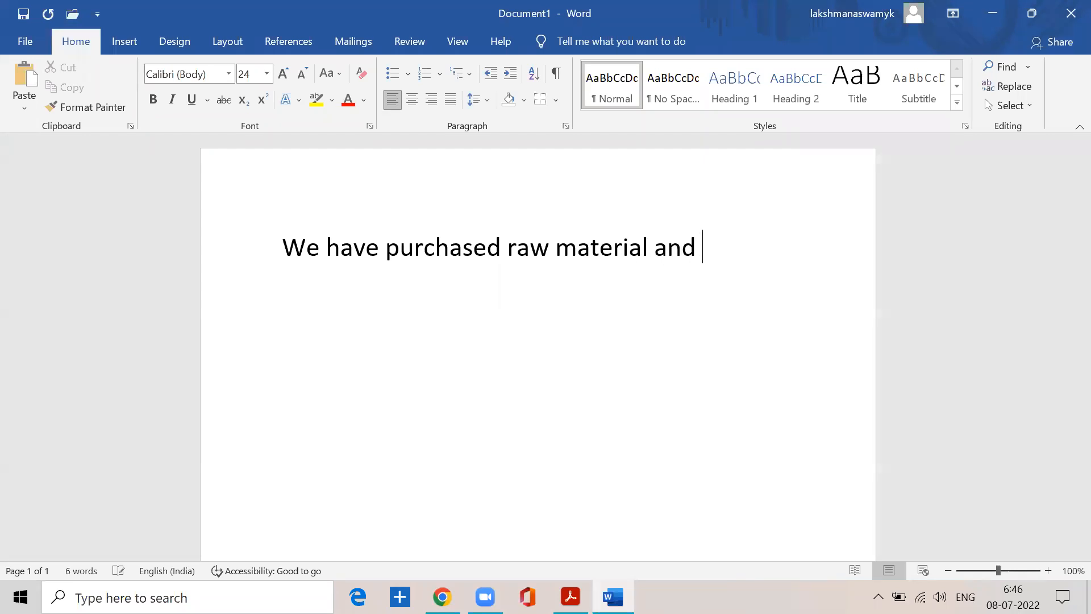
text(invoice amount)
key(Return)
key(BackSpace)
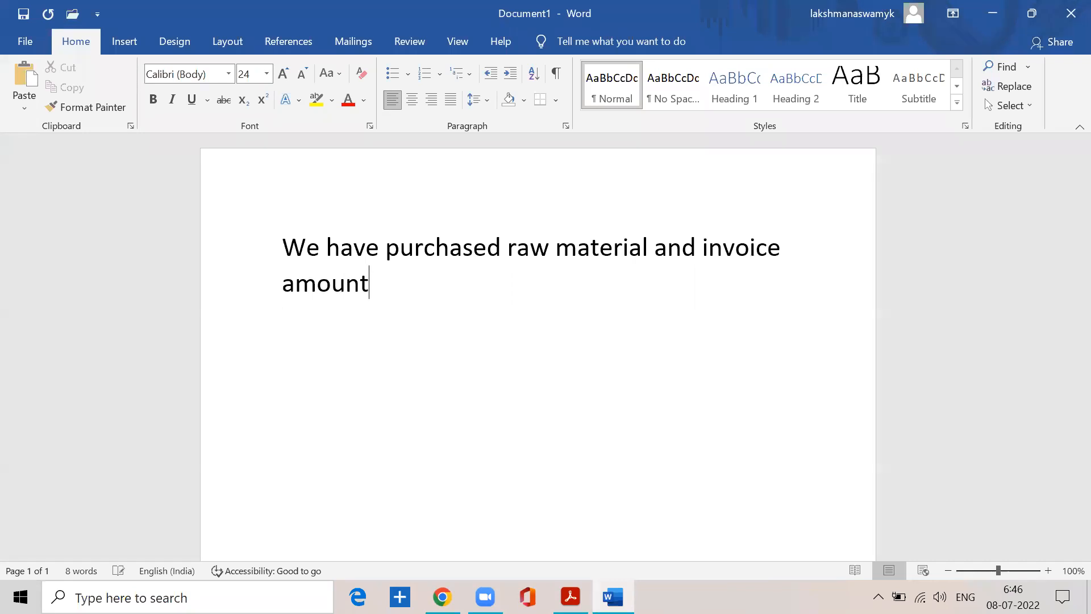
text(375000)
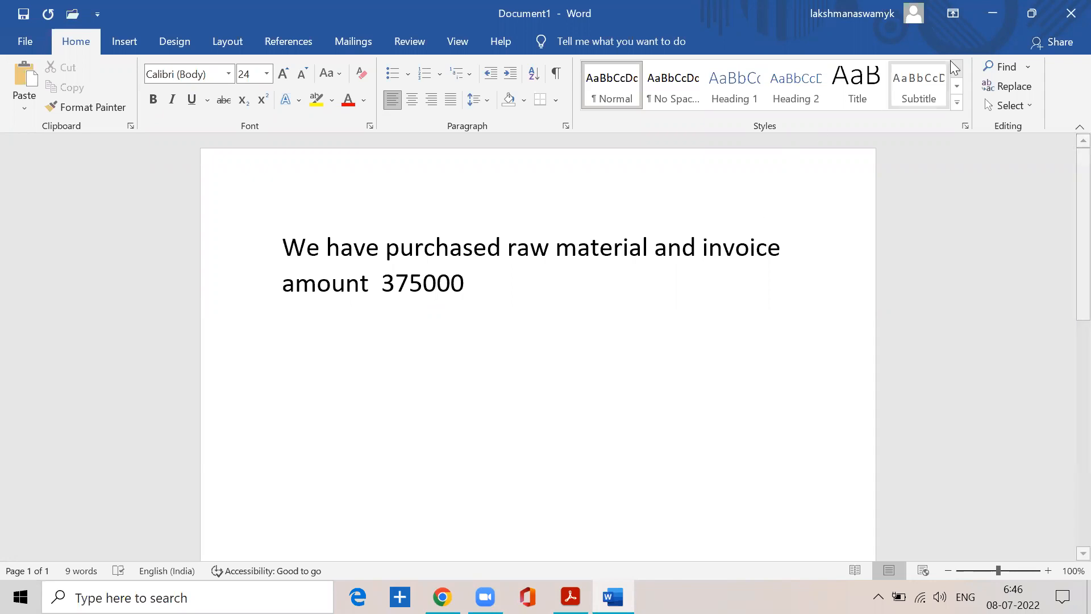
- Switch back to the PDF in Adobe Acrobat Reader and mark posting procedure 1 about the document amount an employee can post
click(993, 13)
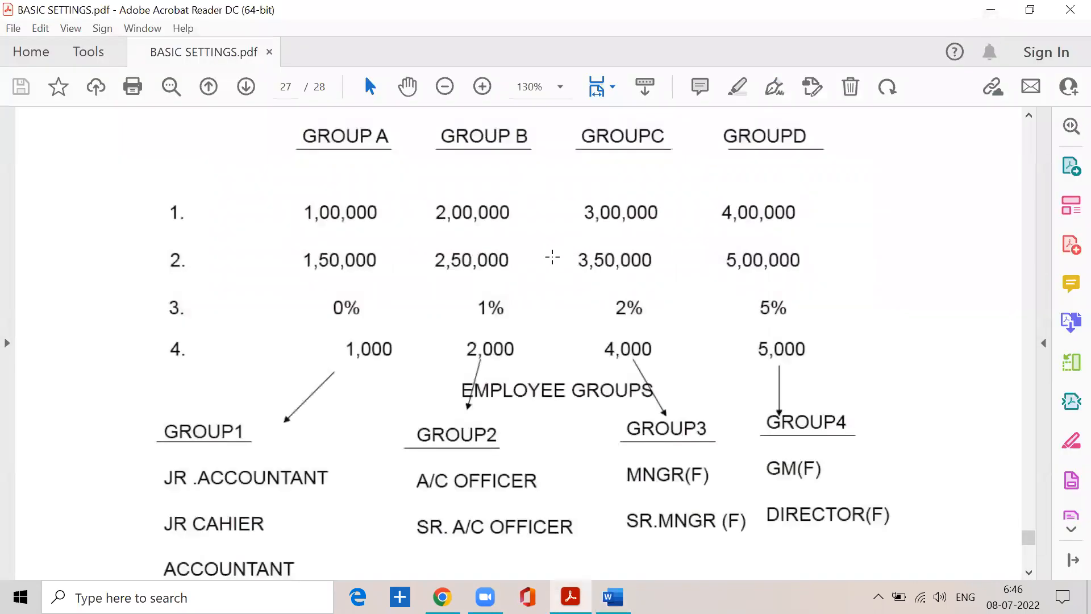
scroll(552, 257, up, 7)
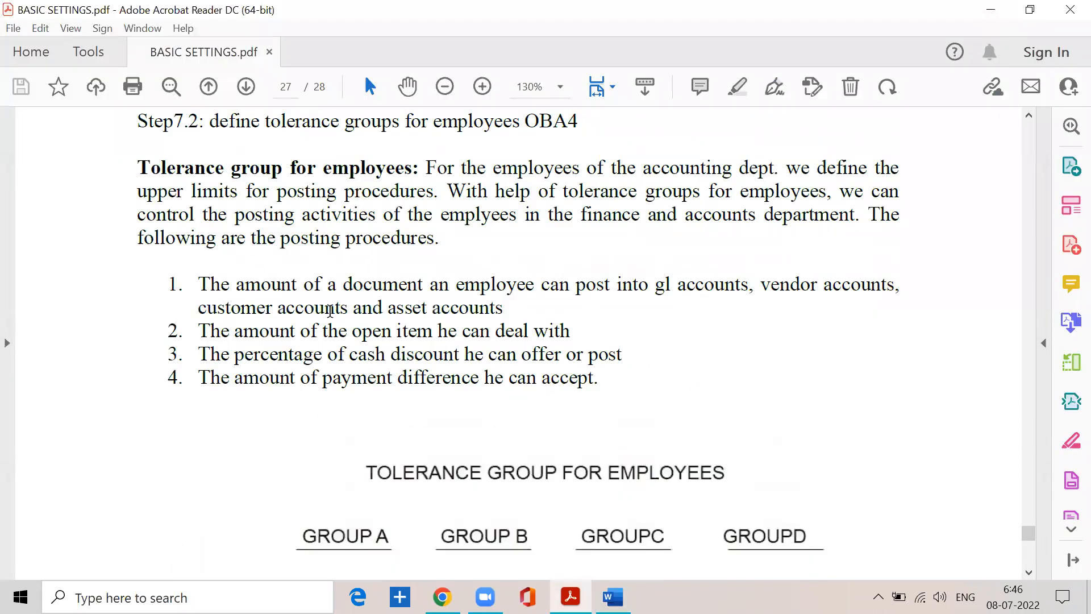
drag(197, 283, 492, 300)
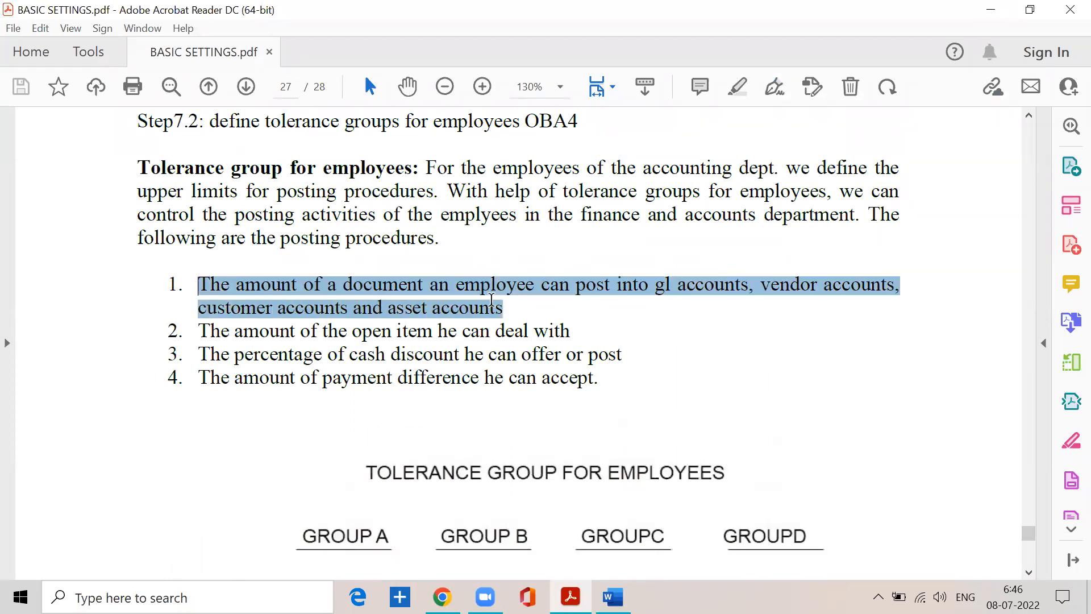
- Mark the row 1 amounts 3,00,000 of GROUPC and 4,00,000 of GROUPD, and underline the GROUP4 roles GM(F) and DIRECTOR(F)
scroll(376, 294, down, 5)
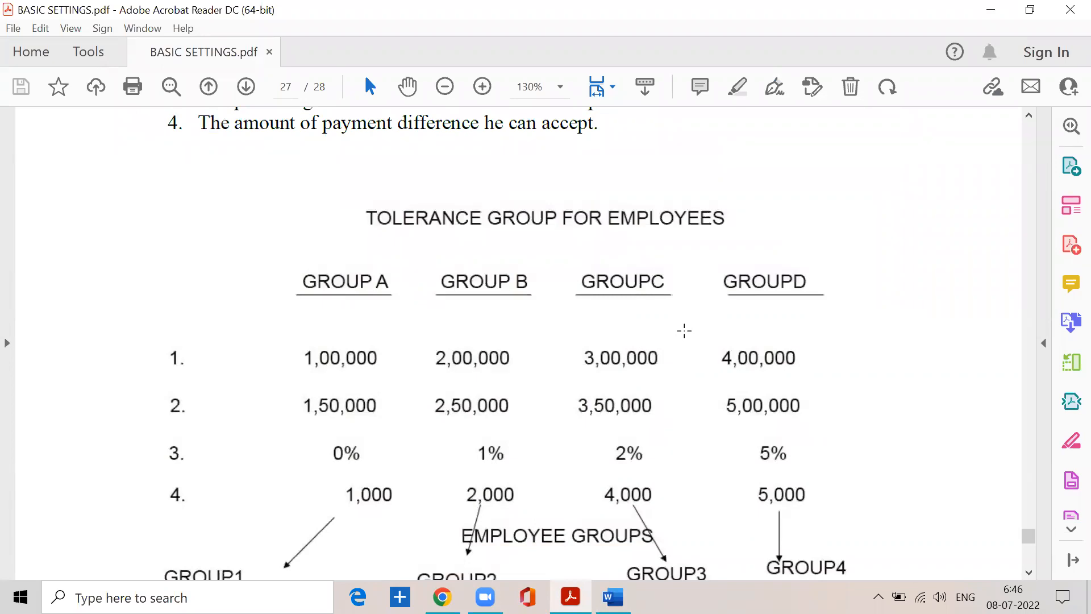
drag(583, 345, 669, 373)
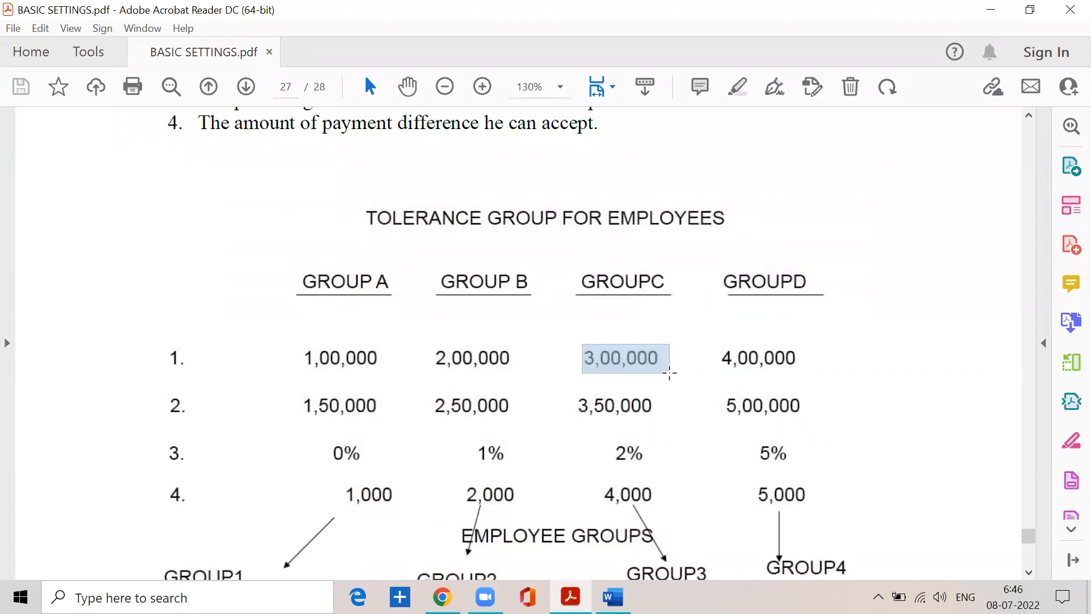
drag(722, 344, 802, 373)
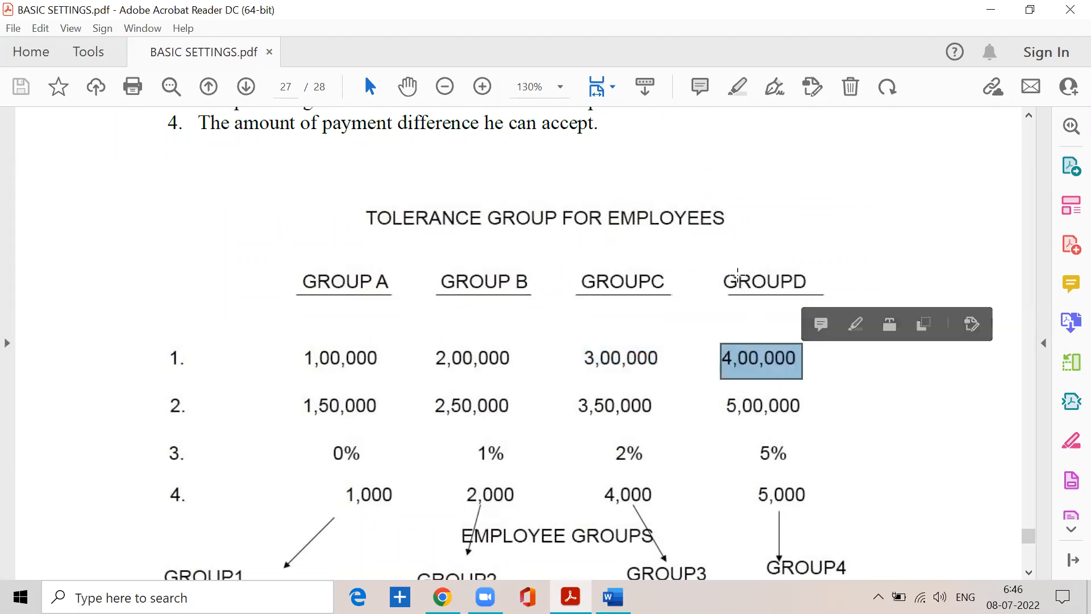
scroll(738, 276, down, 3)
drag(762, 478, 840, 480)
drag(771, 534, 904, 534)
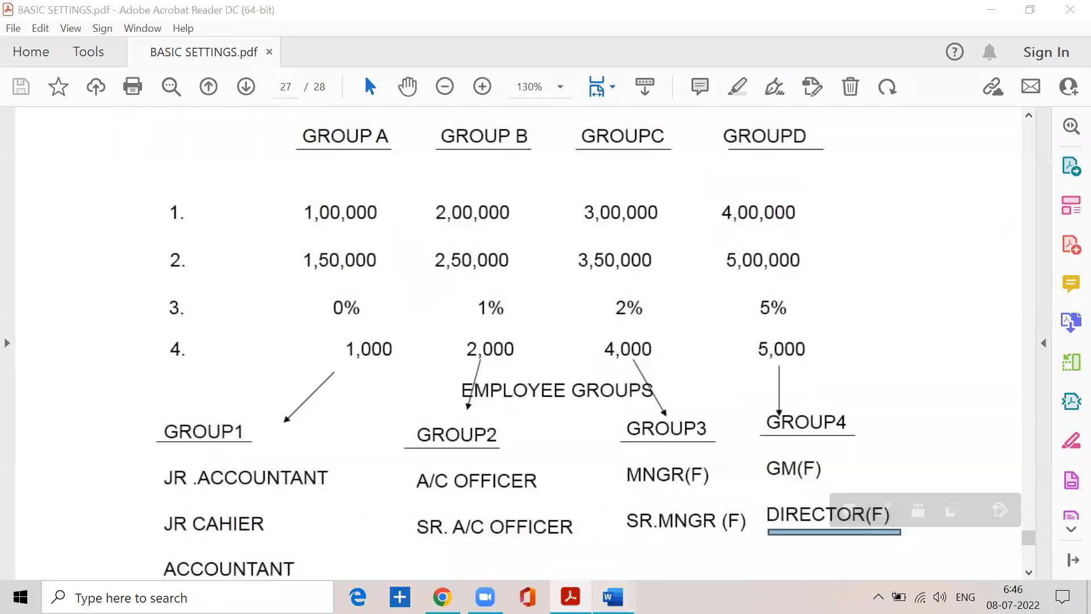
- Mark the invoice amount 375000 in the Word document, and relate it to the GM(F) role back in the PDF
click(612, 597)
click(382, 283)
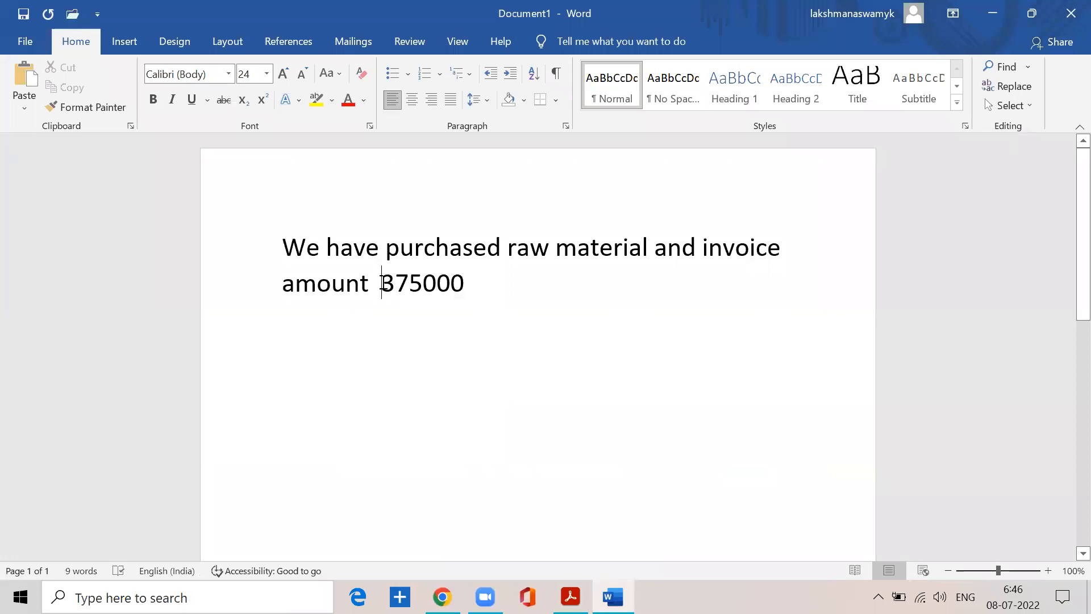
drag(382, 282, 477, 288)
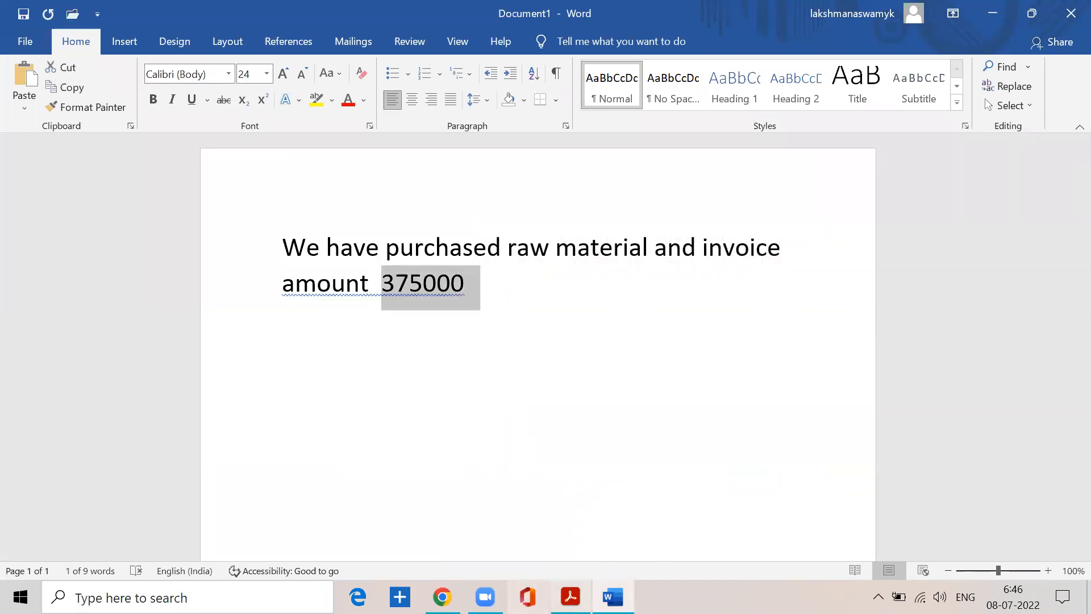
click(570, 597)
drag(767, 478, 858, 483)
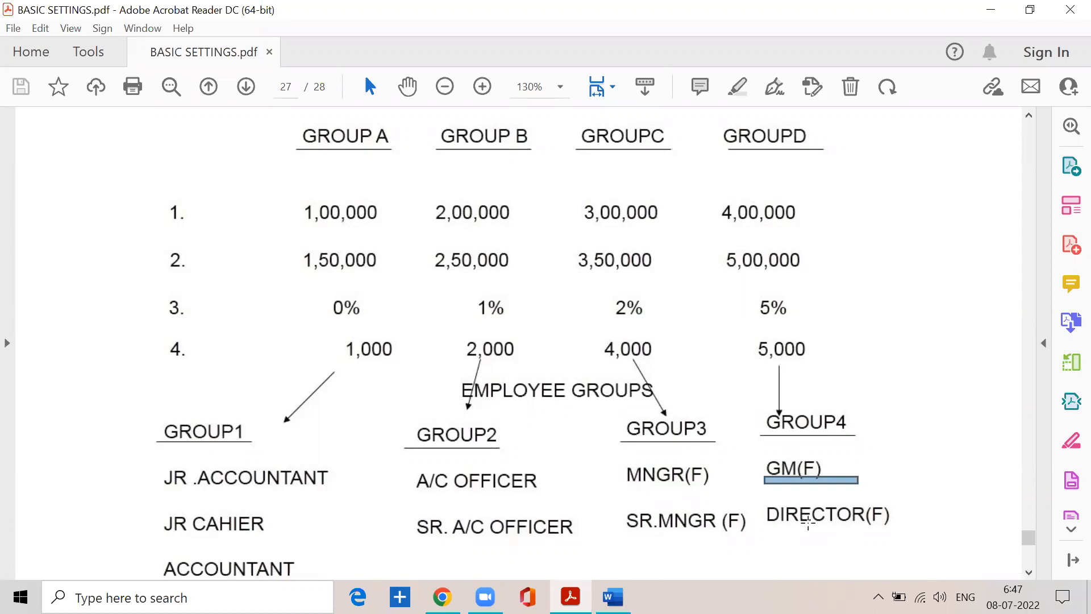
- Mark the block of GROUP1 roles again and match it with Group A's row 1 limit of 1,00,000
scroll(763, 529, down, 5)
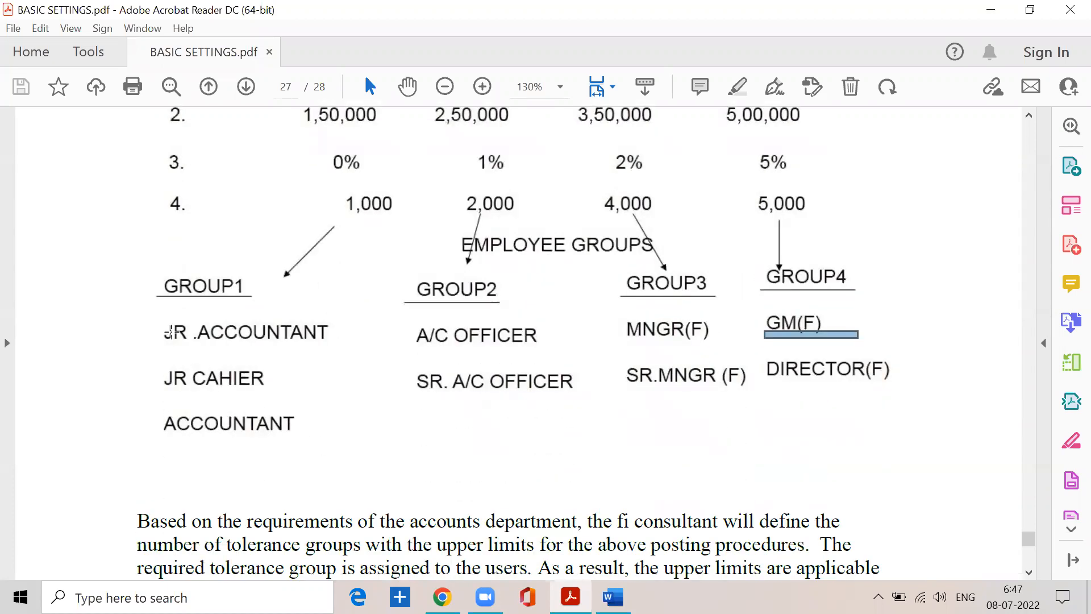
drag(164, 323, 359, 459)
scroll(314, 408, up, 3)
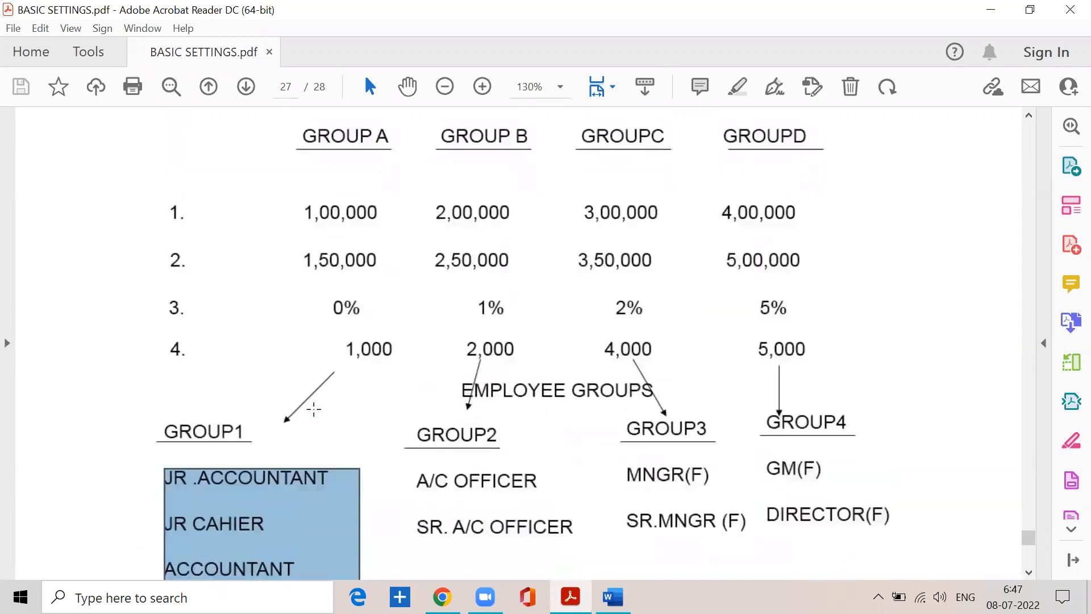
drag(303, 210, 389, 222)
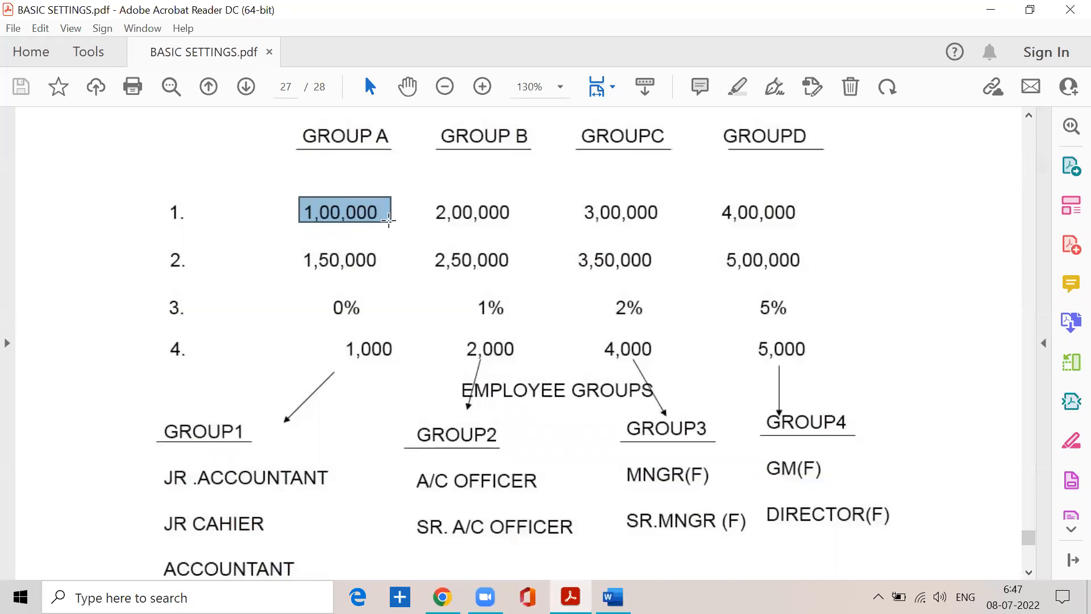
- Contrast JR .ACCOUNTANT in GROUP1 with GROUP4 by marking that role and underlining GM(F) and DIRECTOR(F)
scroll(321, 307, down, 3)
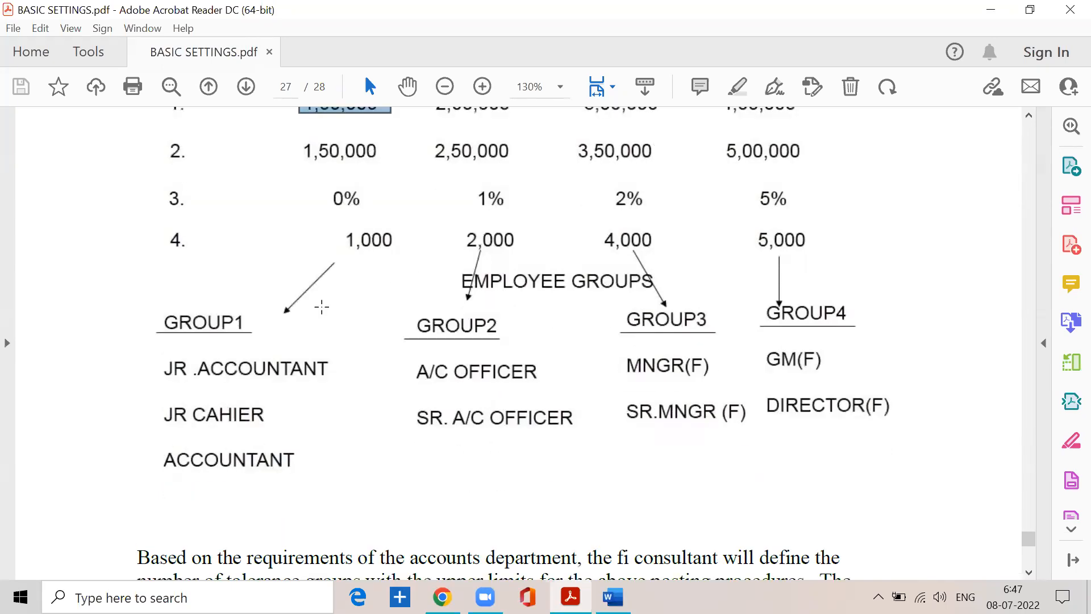
click(160, 359)
click(160, 362)
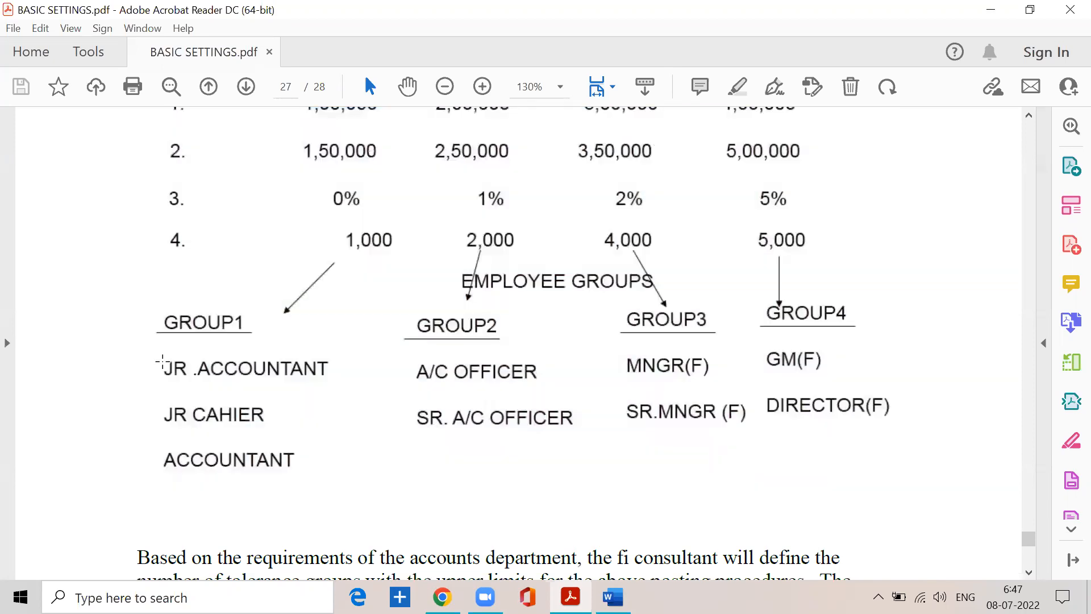
drag(162, 361, 342, 378)
drag(769, 374, 841, 375)
drag(763, 421, 885, 421)
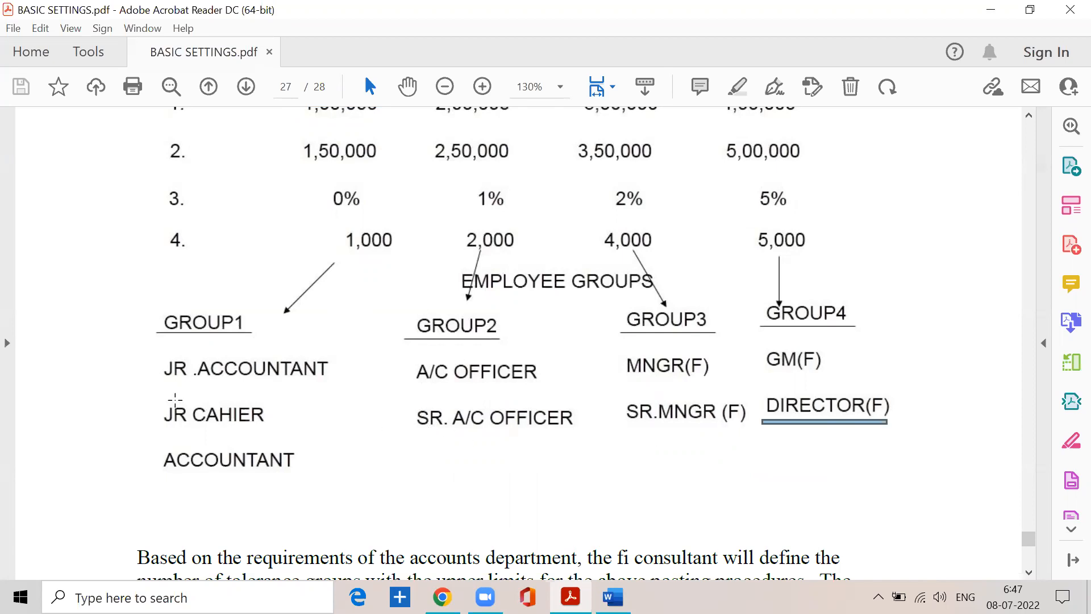
- Mark JR .ACCOUNTANT in GROUP1, and mark the whole paragraph about the FI consultant defining tolerance groups below the employee groups
drag(162, 351, 335, 373)
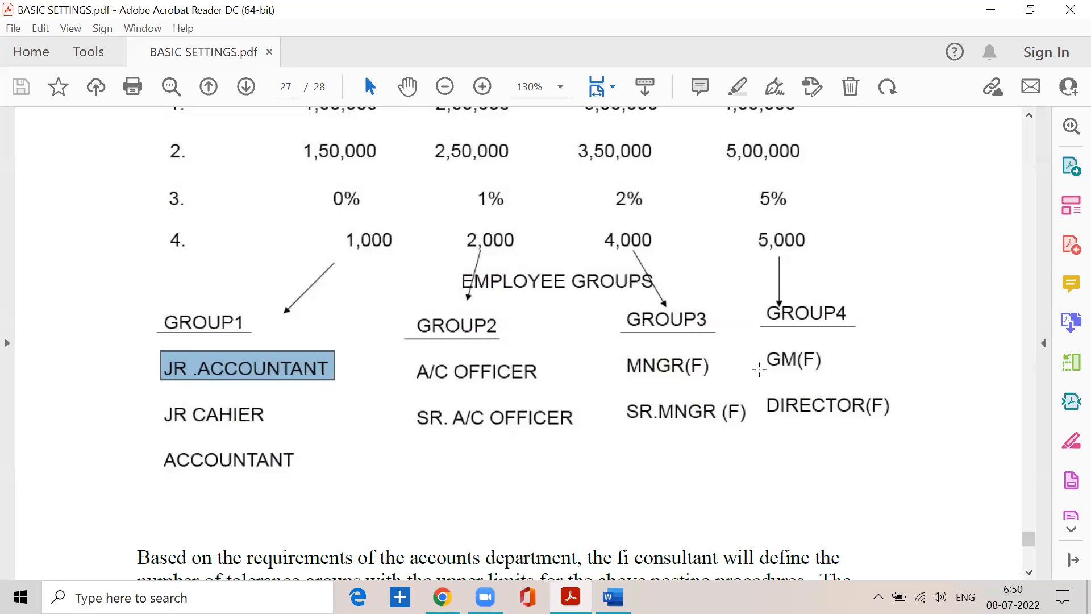
scroll(724, 400, down, 5)
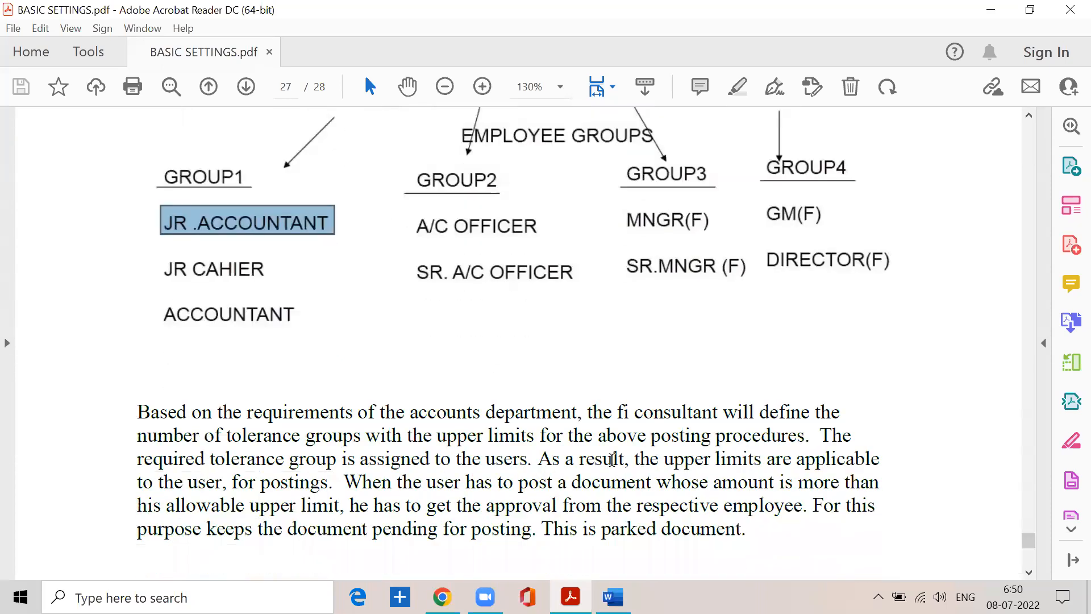
drag(142, 373, 630, 498)
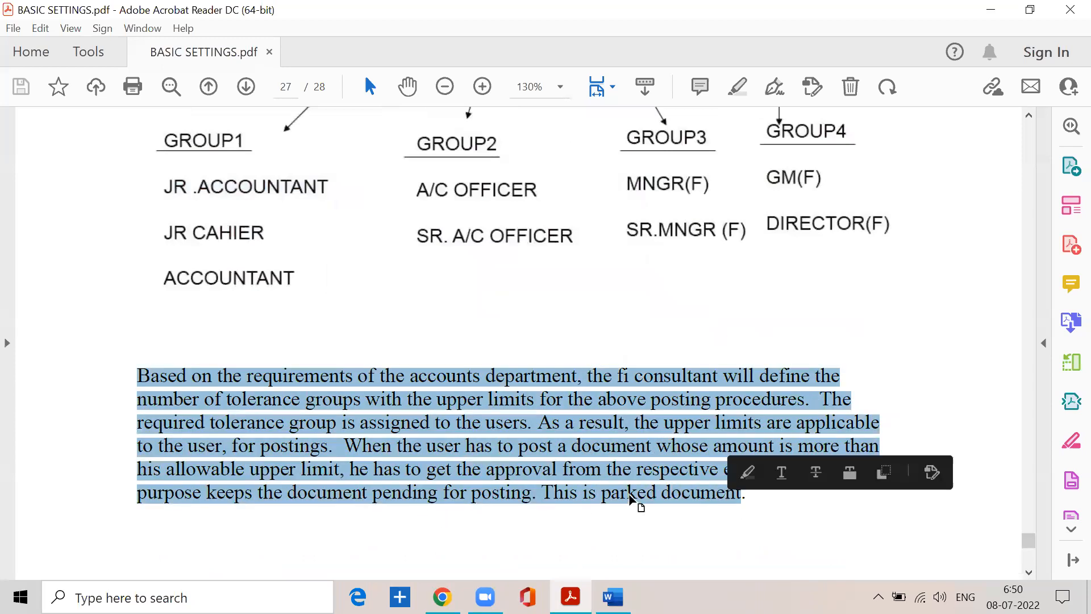
click(232, 500)
- Mark the paragraph's lines one by one, from the accounts department's requirements to the user posting a document above the allowable limit
drag(294, 380, 840, 378)
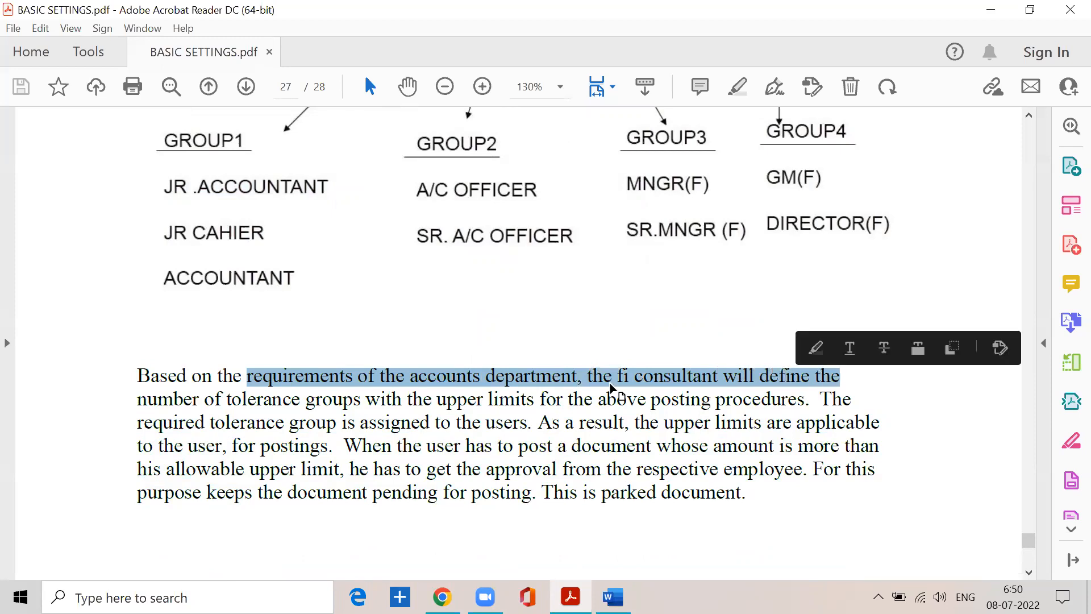
drag(204, 399, 788, 403)
drag(138, 423, 808, 426)
drag(231, 446, 871, 446)
click(341, 469)
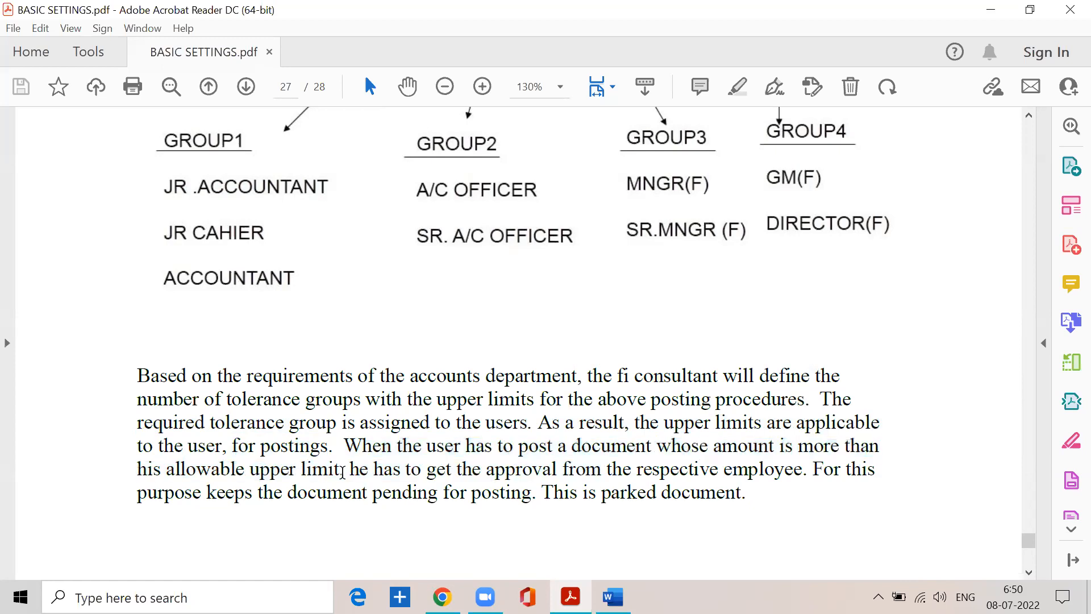
- Mark the approval clause and the parked document line, and view the tolerance group entry fields on page 28
drag(349, 470, 803, 465)
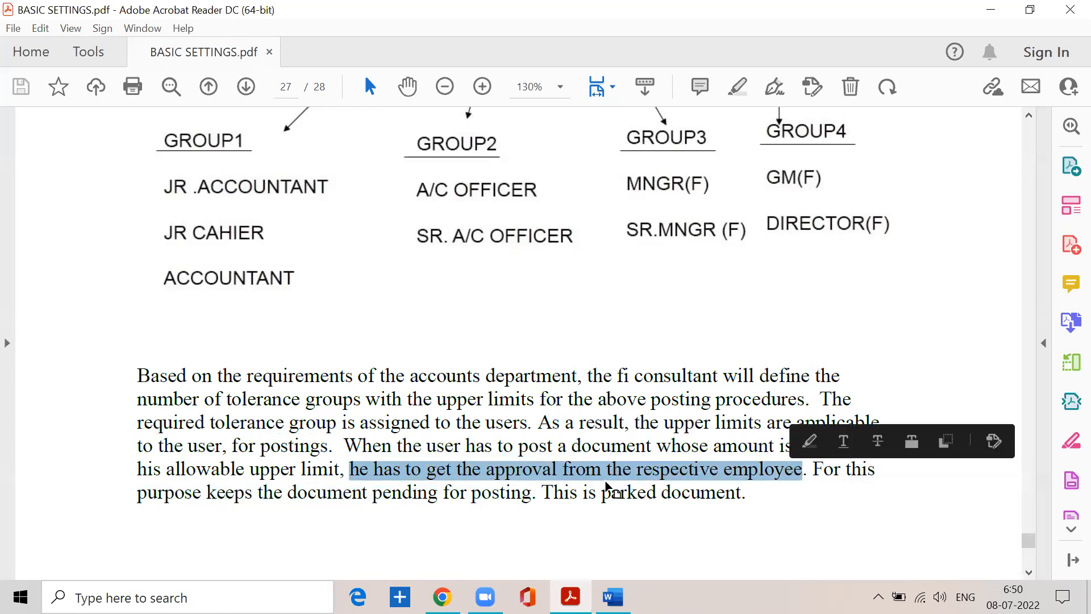
click(136, 494)
drag(132, 498, 746, 495)
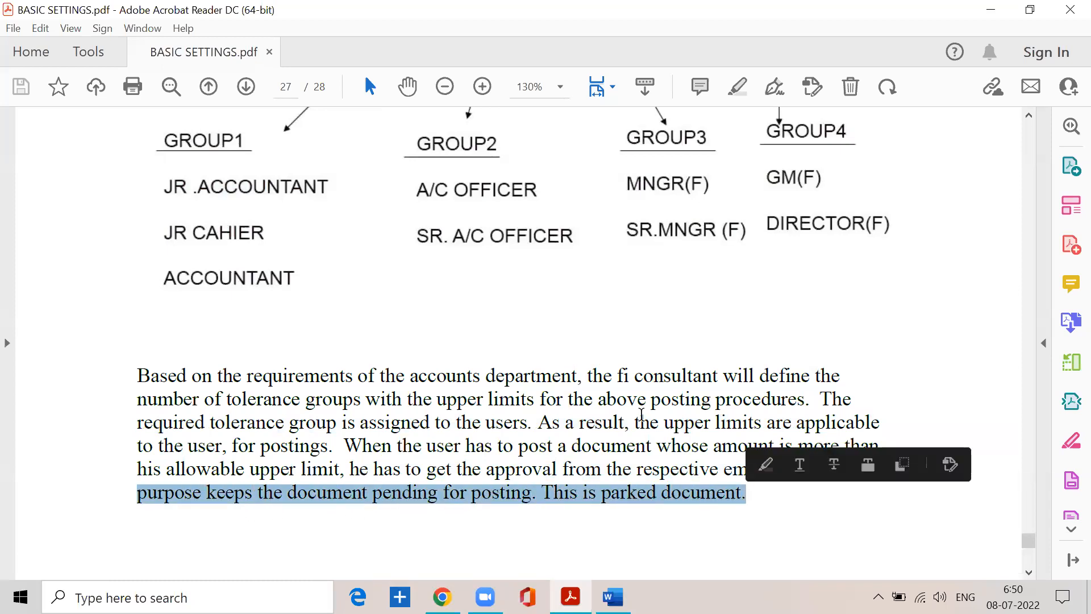
scroll(635, 394, down, 3)
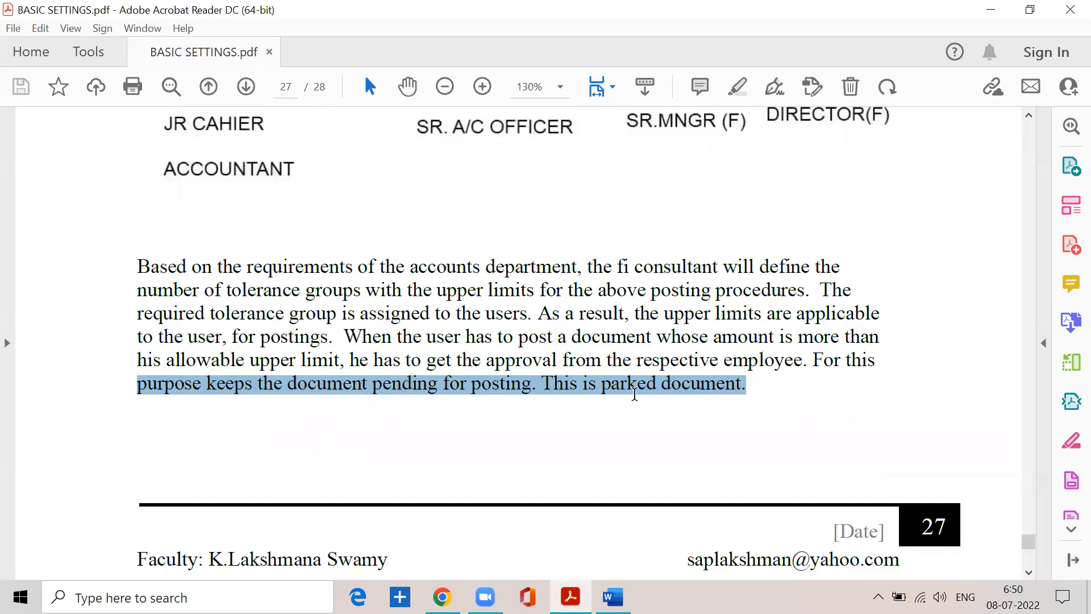
scroll(635, 393, down, 11)
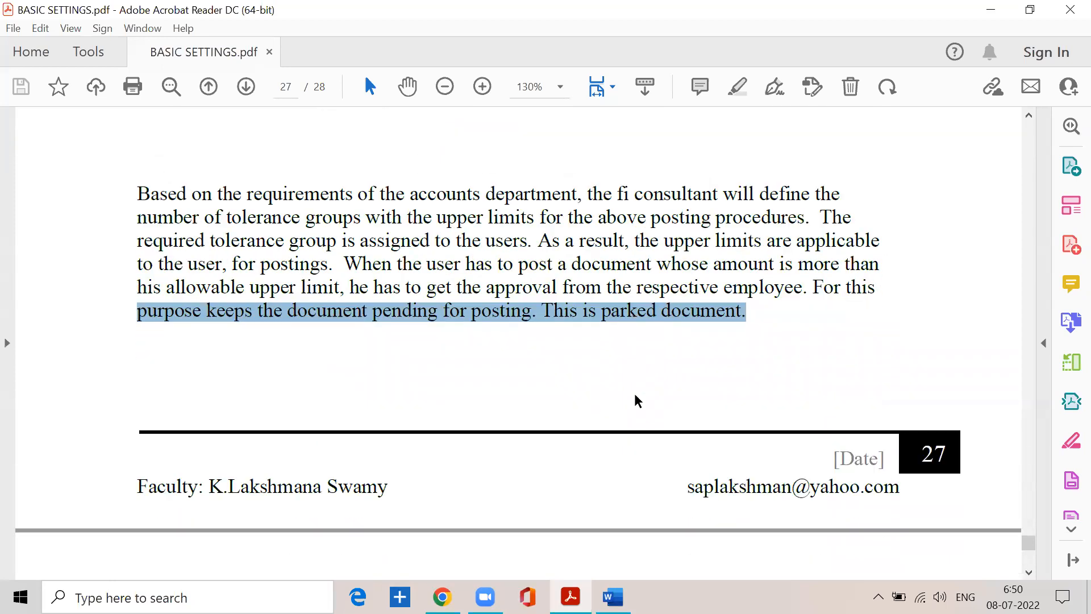
scroll(635, 397, down, 2)
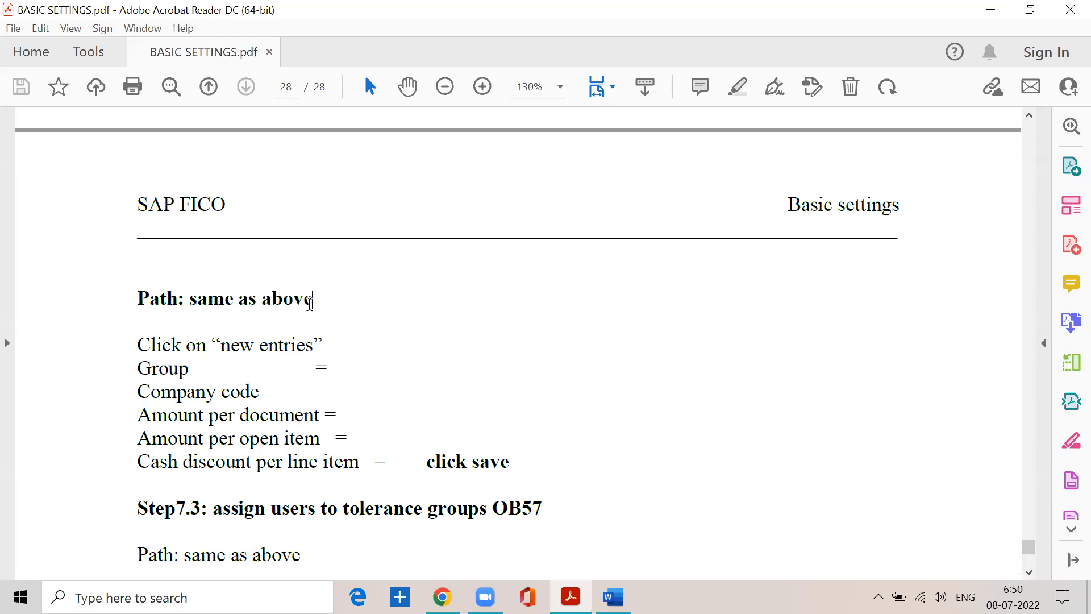
- Switch to SAP Logon from the desktop and log on to the IDES ECC 6.0 system with the user name and password
click(991, 9)
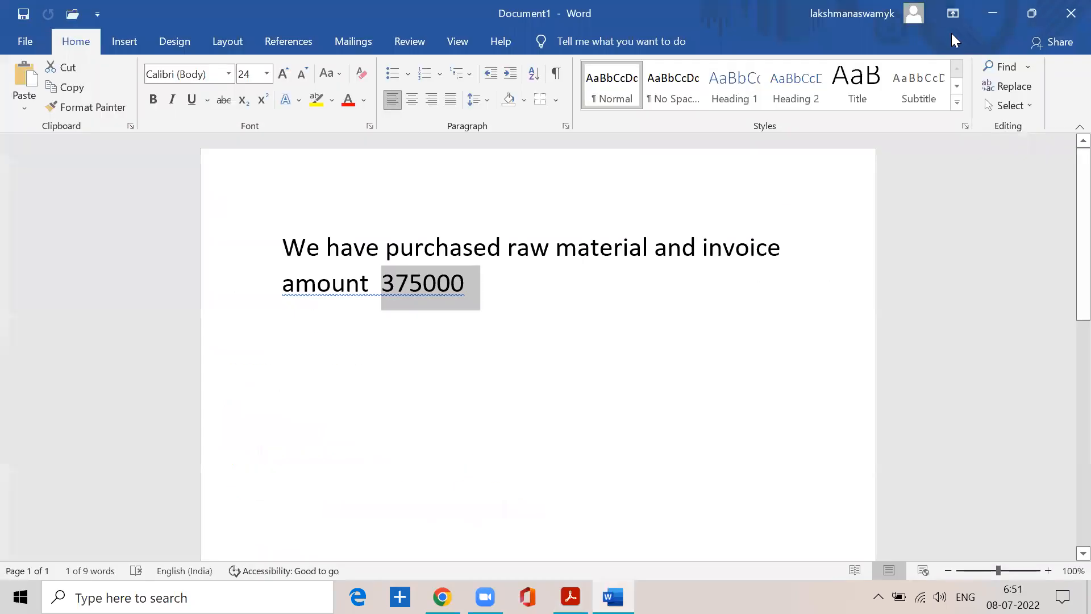
click(993, 13)
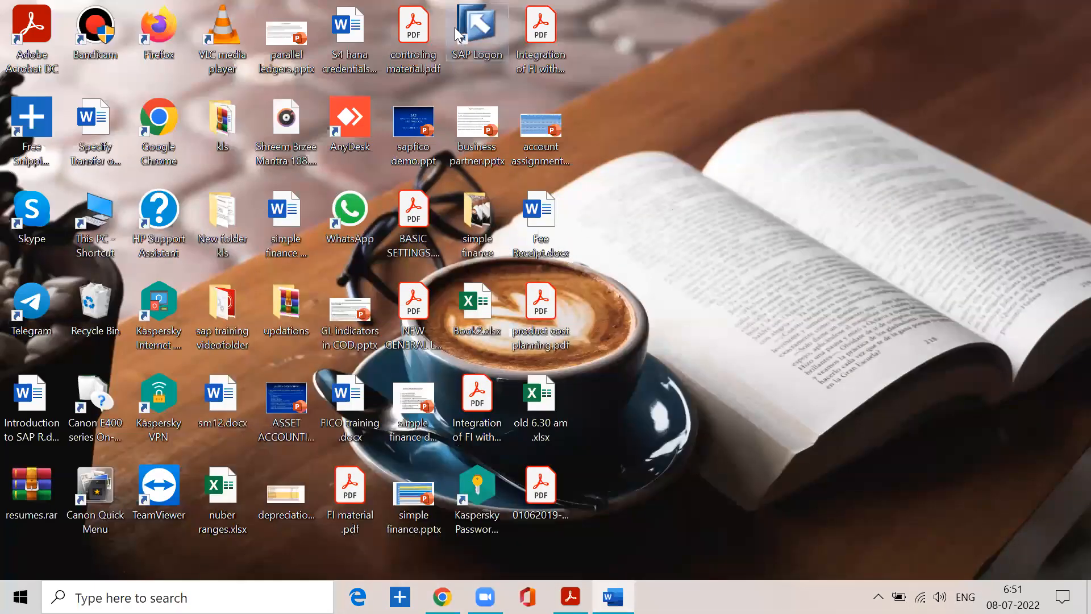
double_click(458, 34)
click(756, 276)
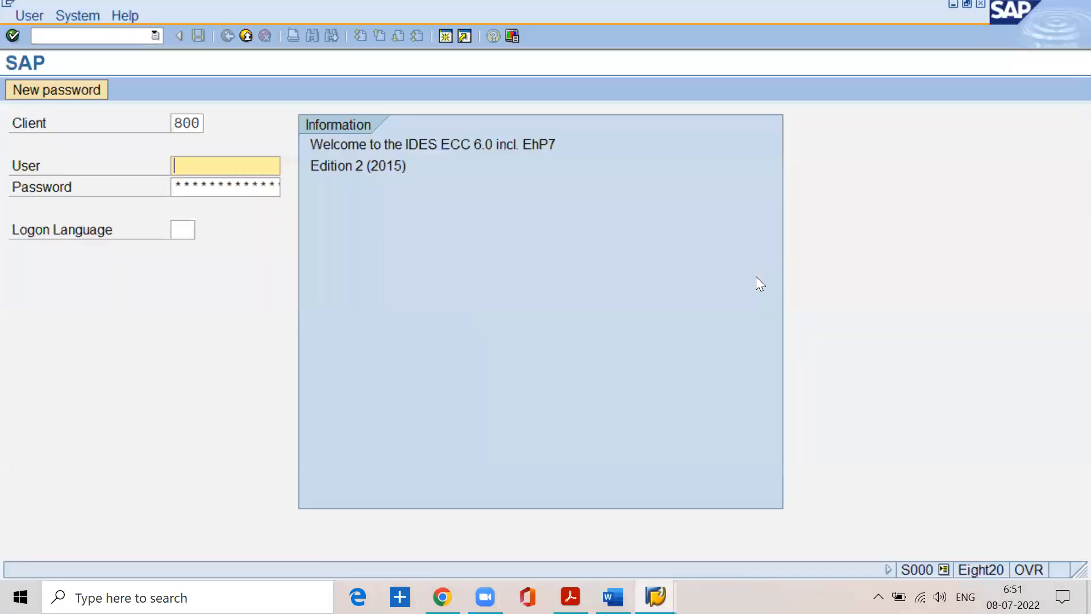
text(lakshman)
key(Tab)
text(********)
key(Return)
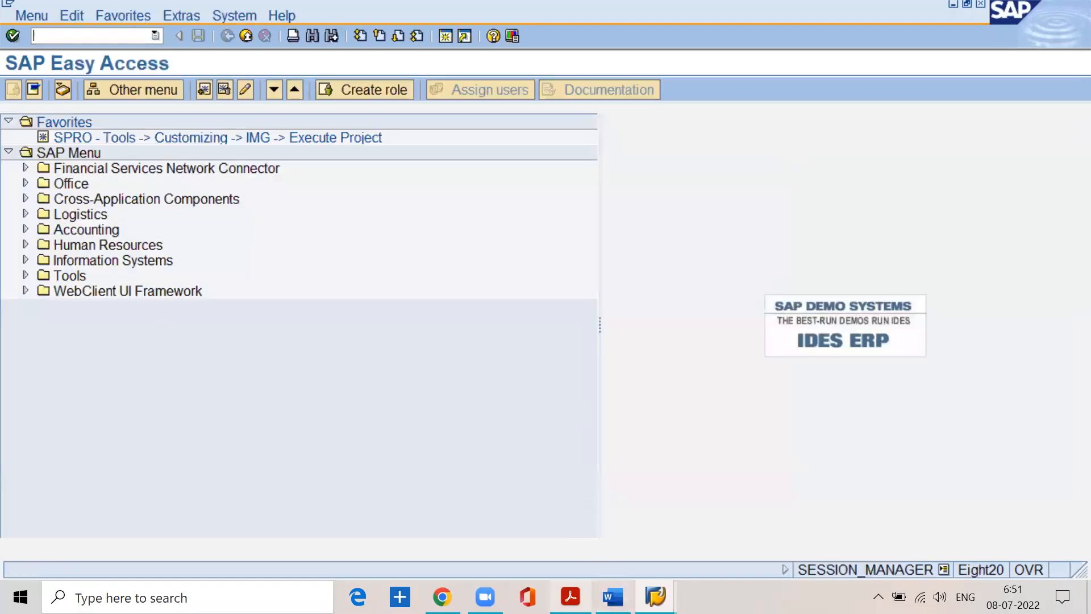
- Return to the PDF notes, mark SPRO in the Step7.1 path, and review the employee tolerance group entry fields on page 28
key(alt+Tab)
scroll(475, 386, up, 10)
scroll(475, 386, up, 10)
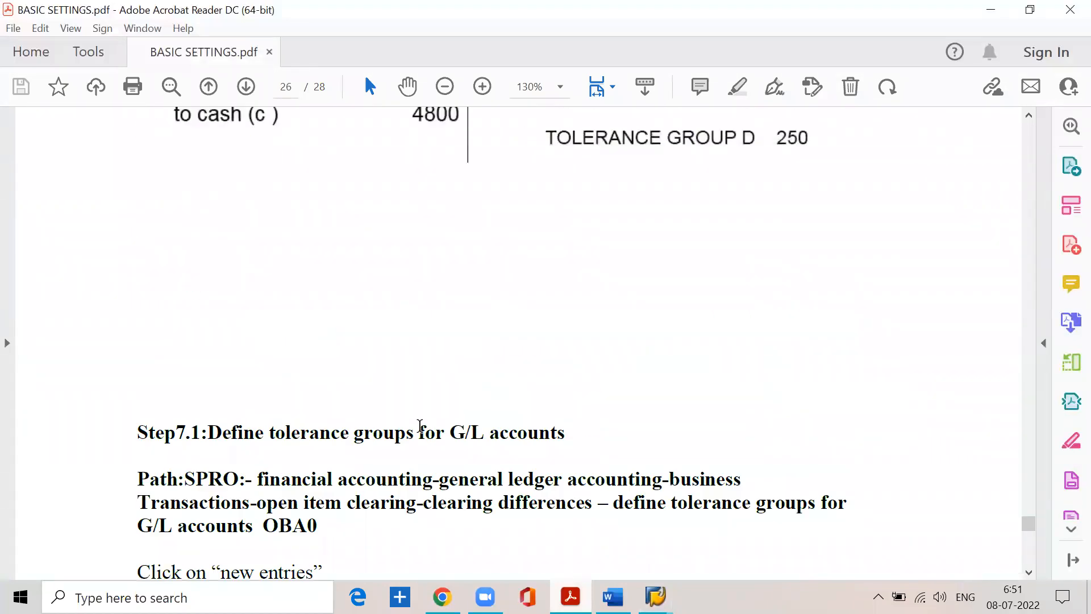
click(193, 479)
drag(192, 479, 238, 481)
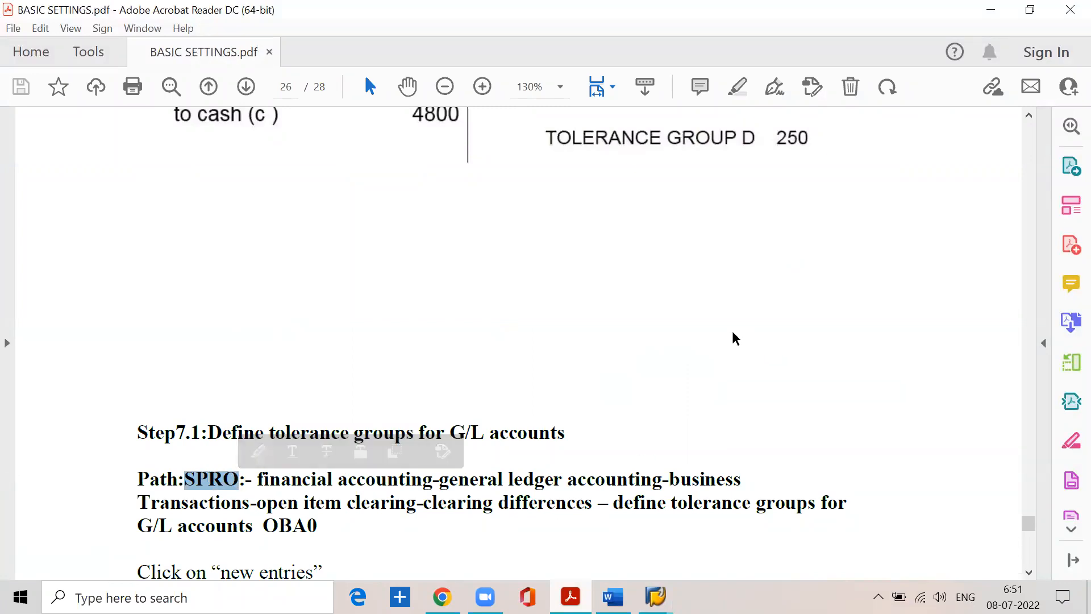
scroll(706, 361, down, 10)
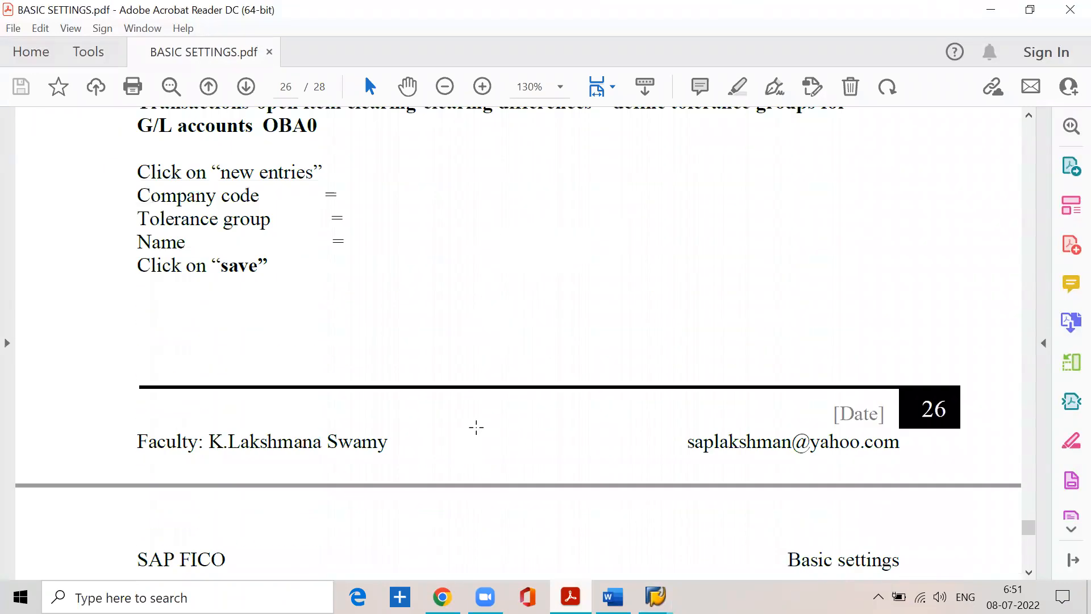
scroll(476, 427, down, 4)
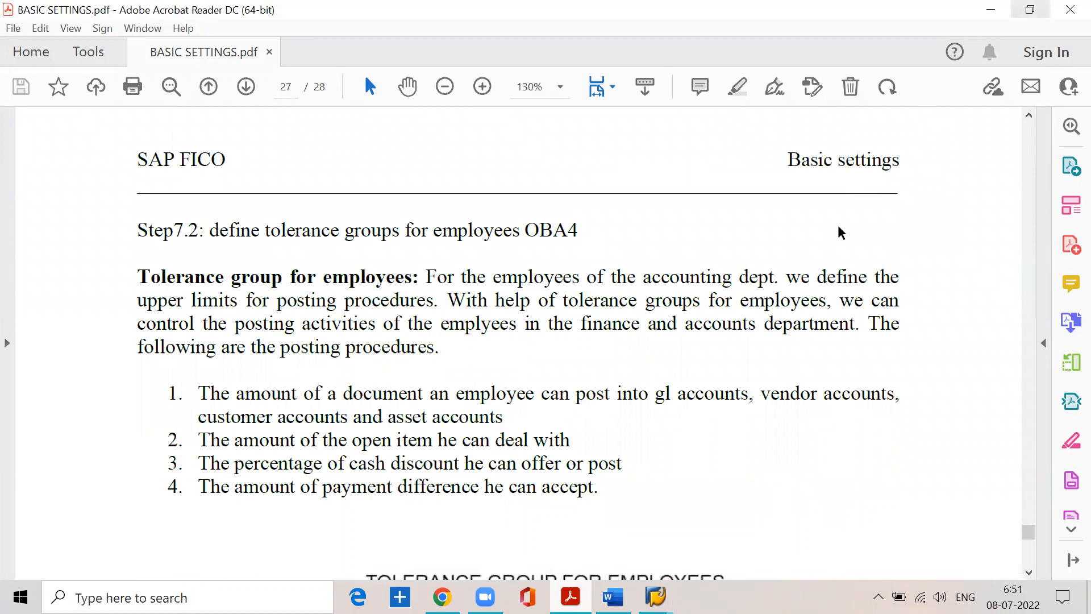
scroll(368, 446, down, 3)
scroll(368, 445, down, 20)
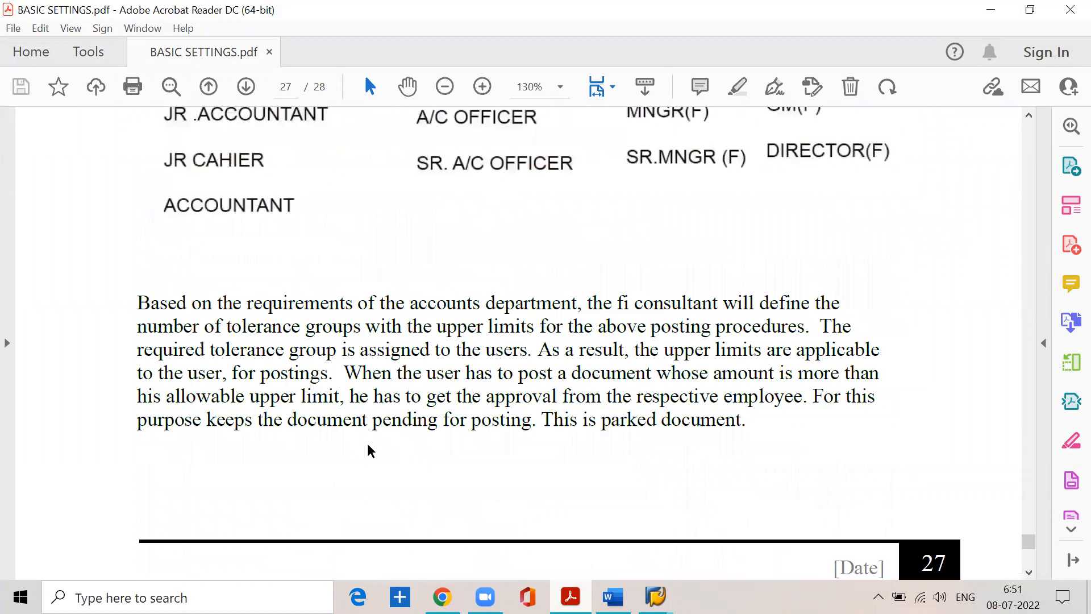
scroll(368, 445, down, 1)
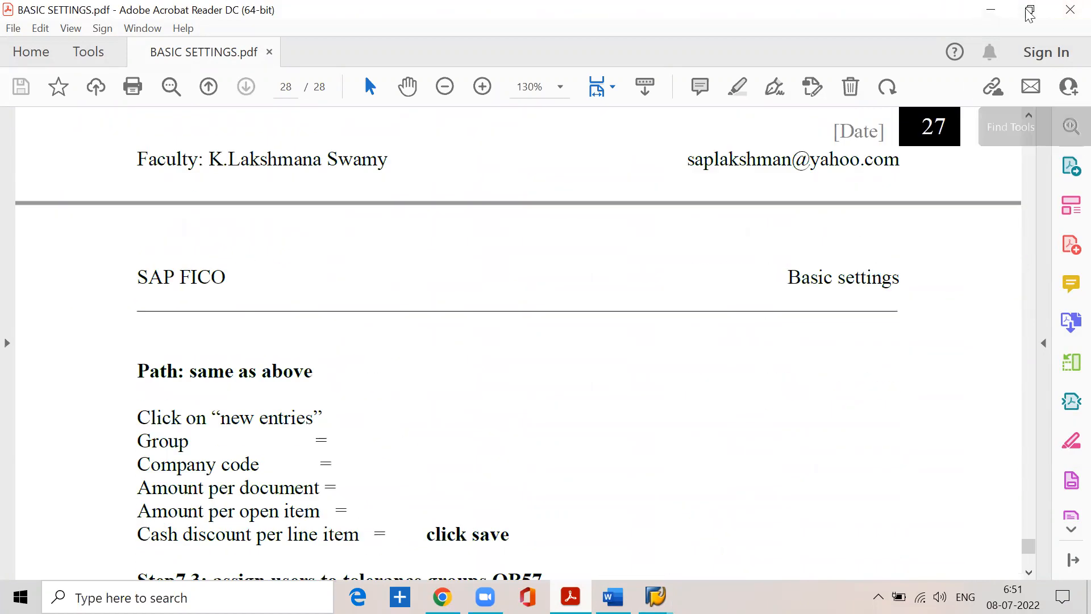
- Switch back to SAP and open the SAP Customizing Implementation Guide through the SPRO favorite
click(990, 9)
double_click(141, 132)
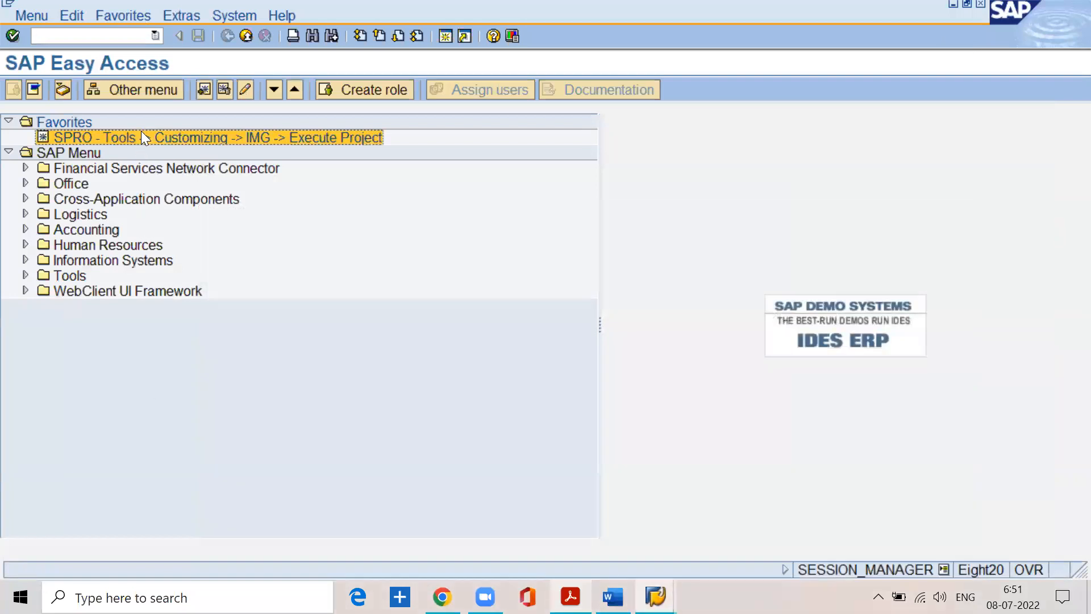
click(120, 90)
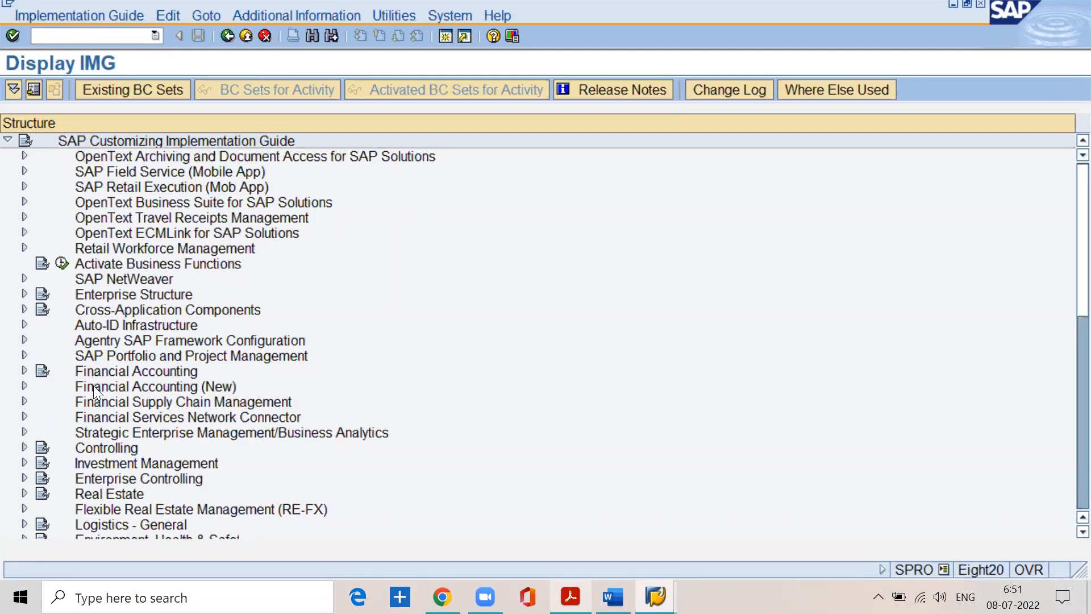
- Execute Define Tolerance Groups for Employees under Financial Accounting, General Ledger Accounting, Business Transactions, Open Item Clearing, Clearing Differences
click(25, 370)
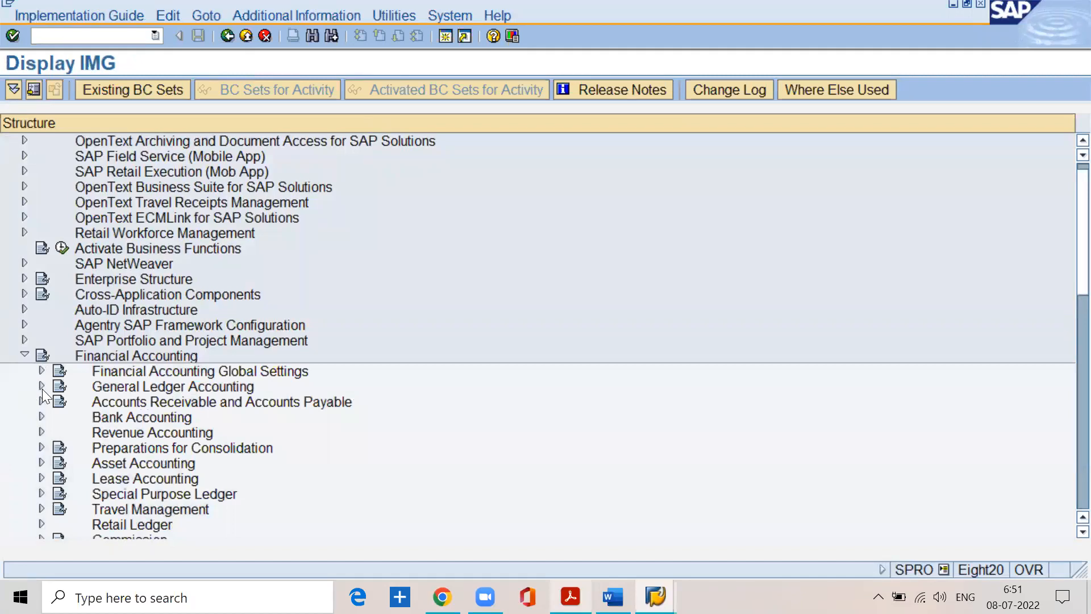
click(42, 386)
click(59, 417)
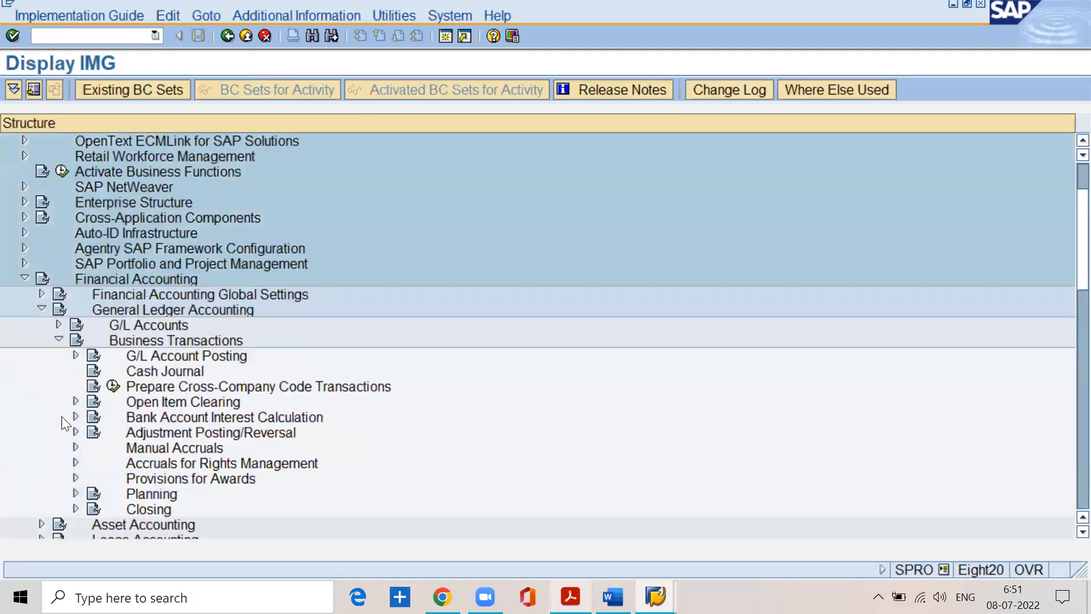
click(168, 400)
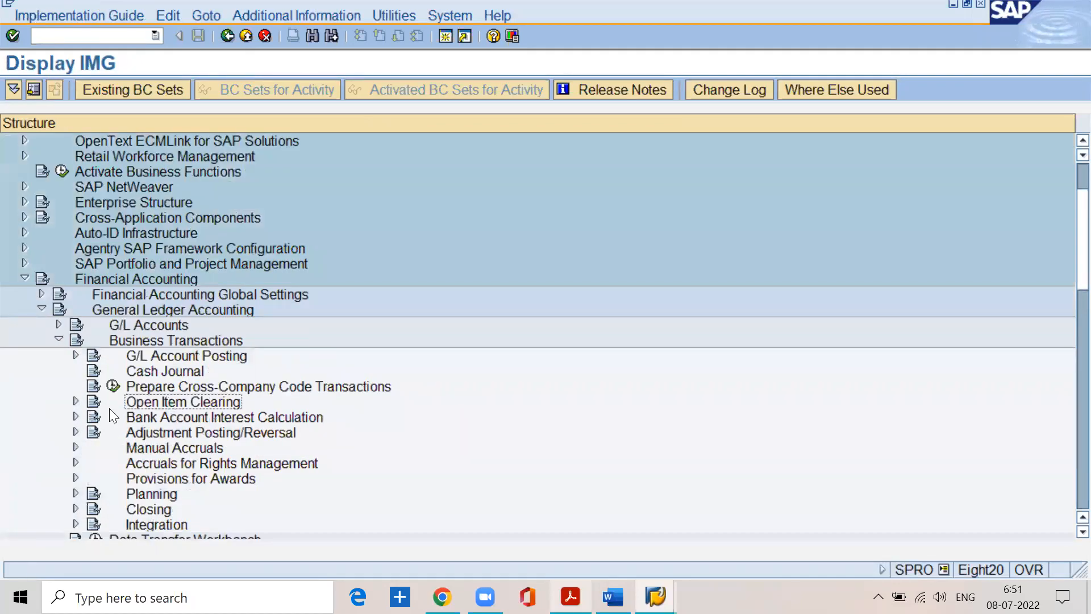
click(76, 400)
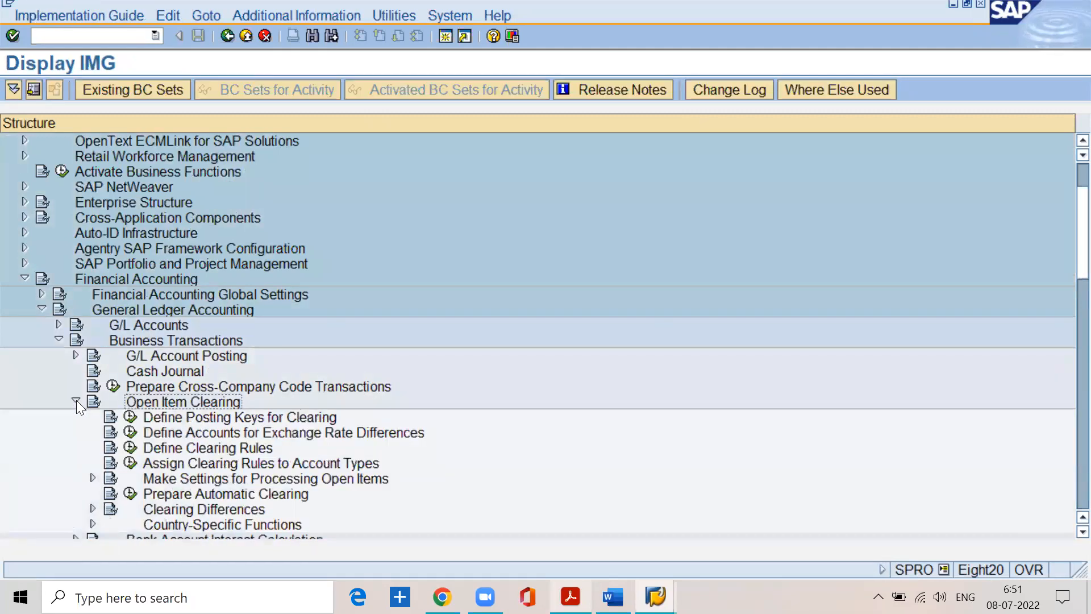
click(165, 507)
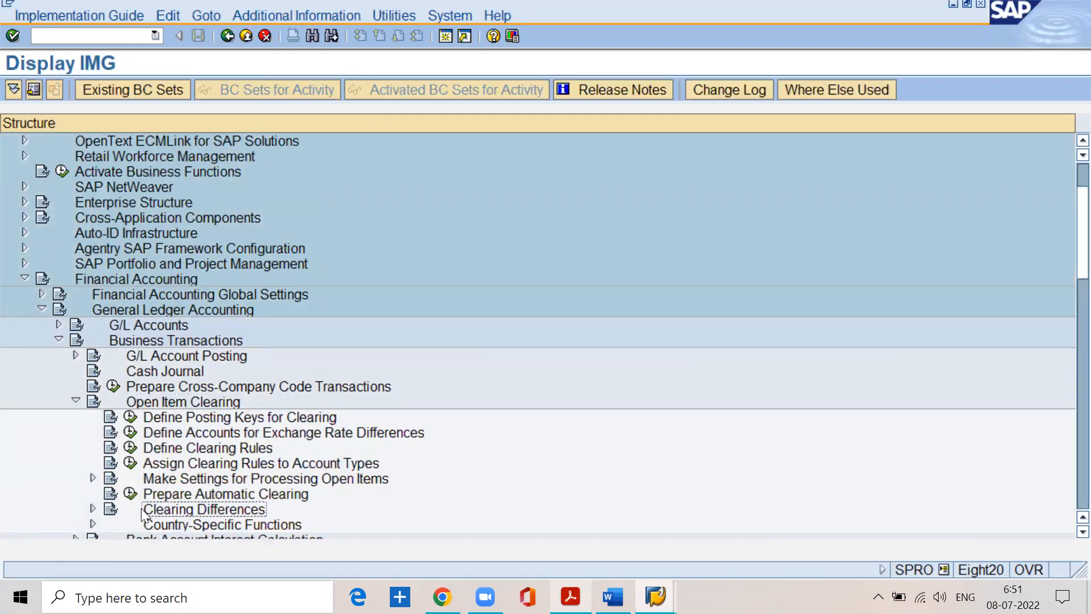
click(93, 508)
scroll(136, 483, down, 1)
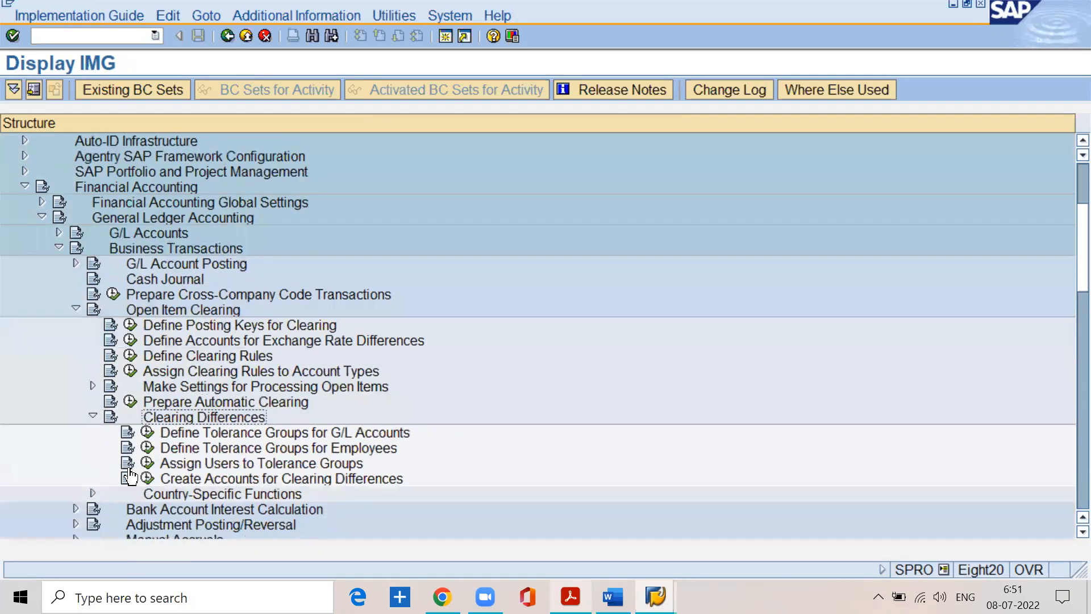
click(149, 448)
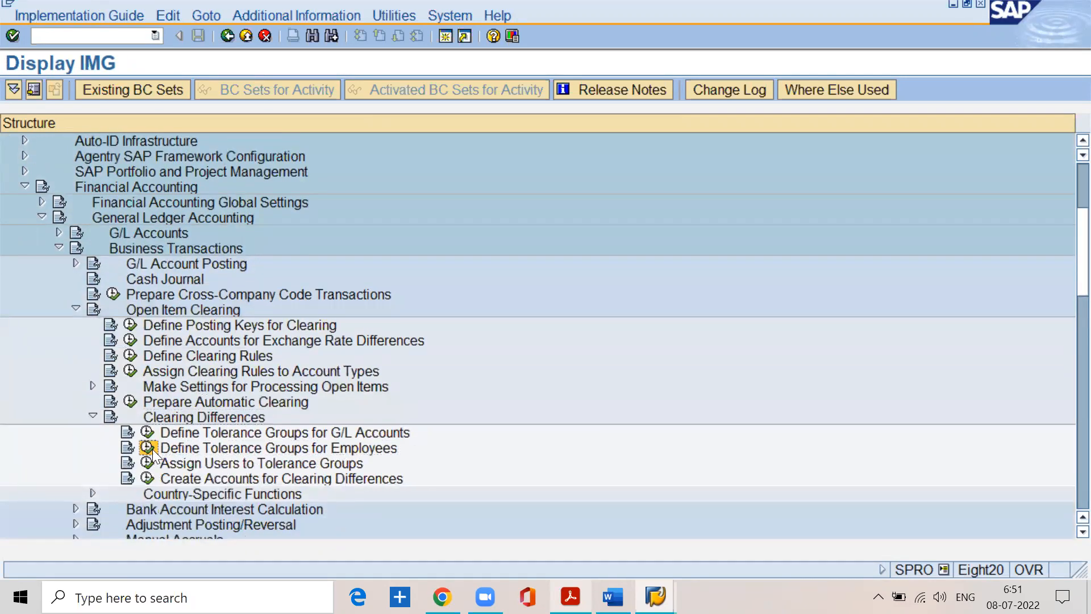
- Check the PDF's Step7.2 heading, marking its OBA4 code, review the required entry fields on page 28, and return to SAP
click(570, 596)
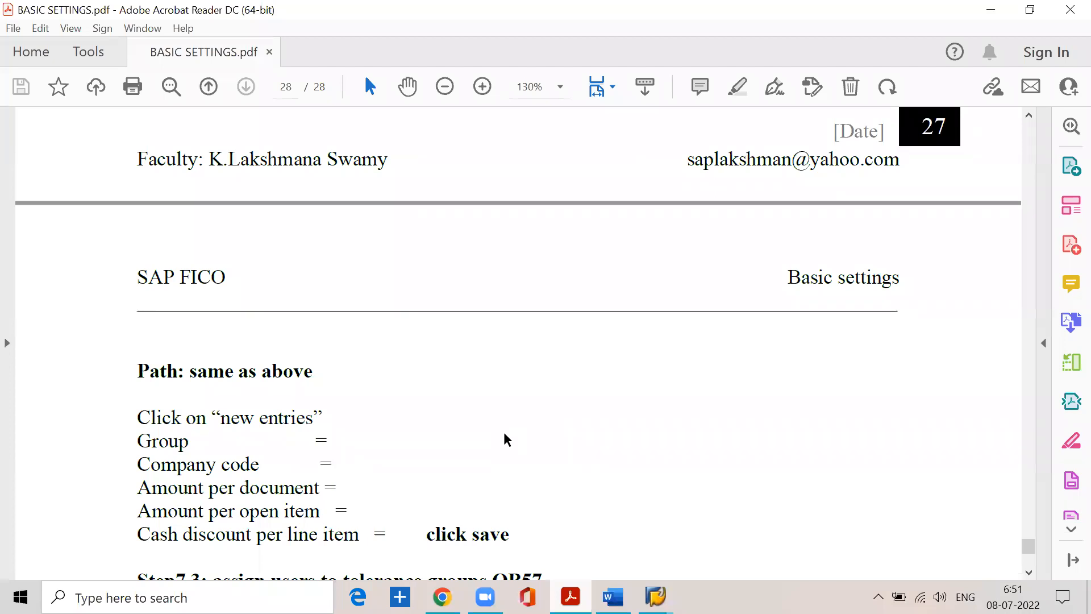
scroll(504, 433, down, 1)
scroll(504, 433, up, 4)
scroll(504, 433, up, 12)
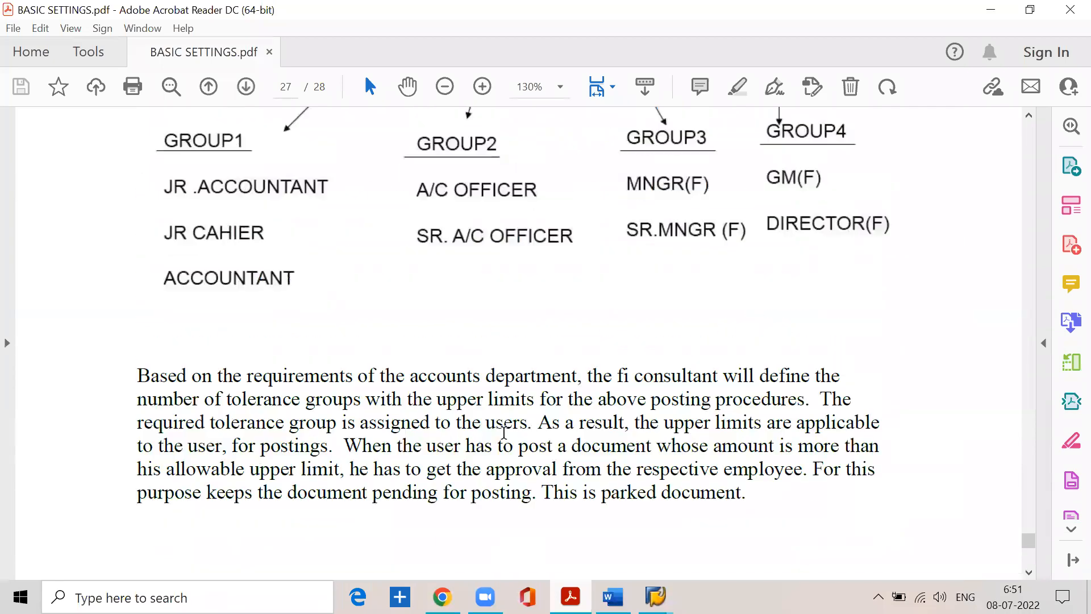
scroll(504, 434, up, 2)
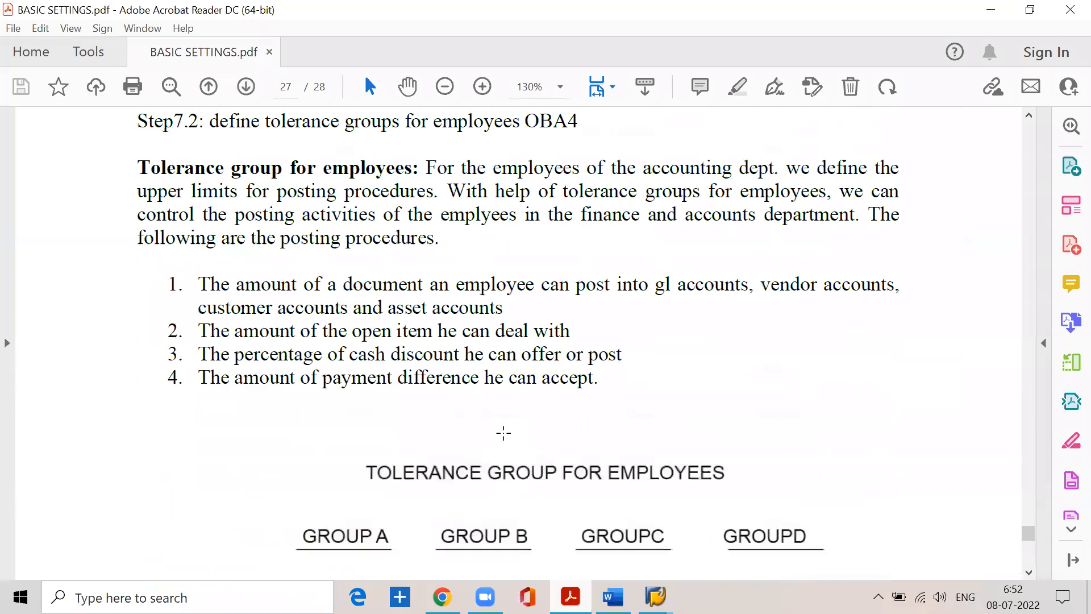
scroll(505, 433, up, 3)
drag(526, 266, 580, 273)
scroll(400, 441, down, 4)
scroll(401, 439, down, 18)
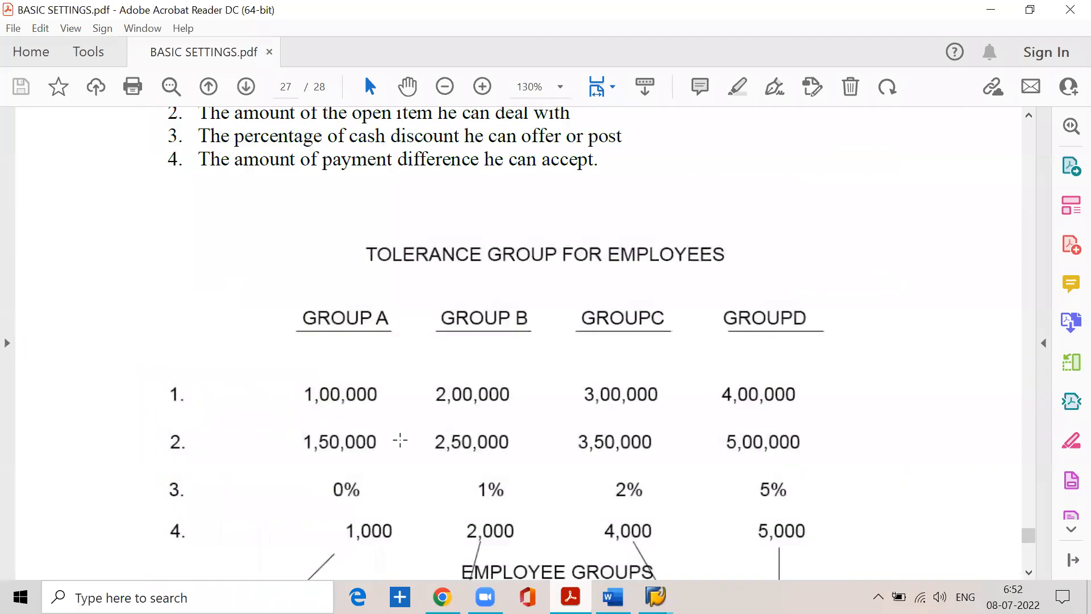
scroll(400, 446, down, 3)
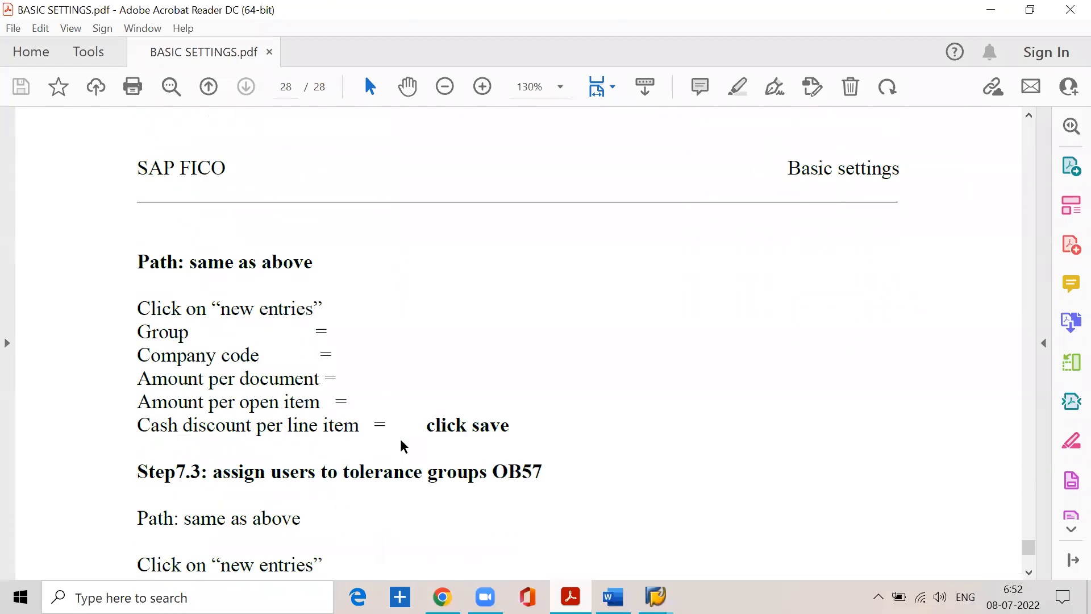
click(991, 10)
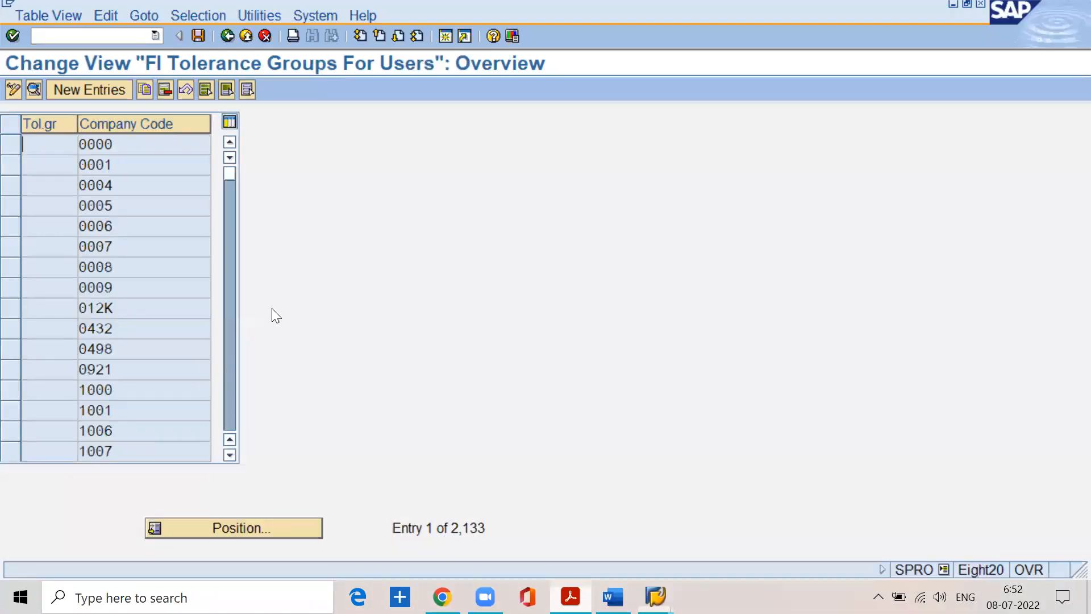
- Start a new employee tolerance group entry, check the Group A limits in the PDF table on page 27, and return to SAP
click(104, 90)
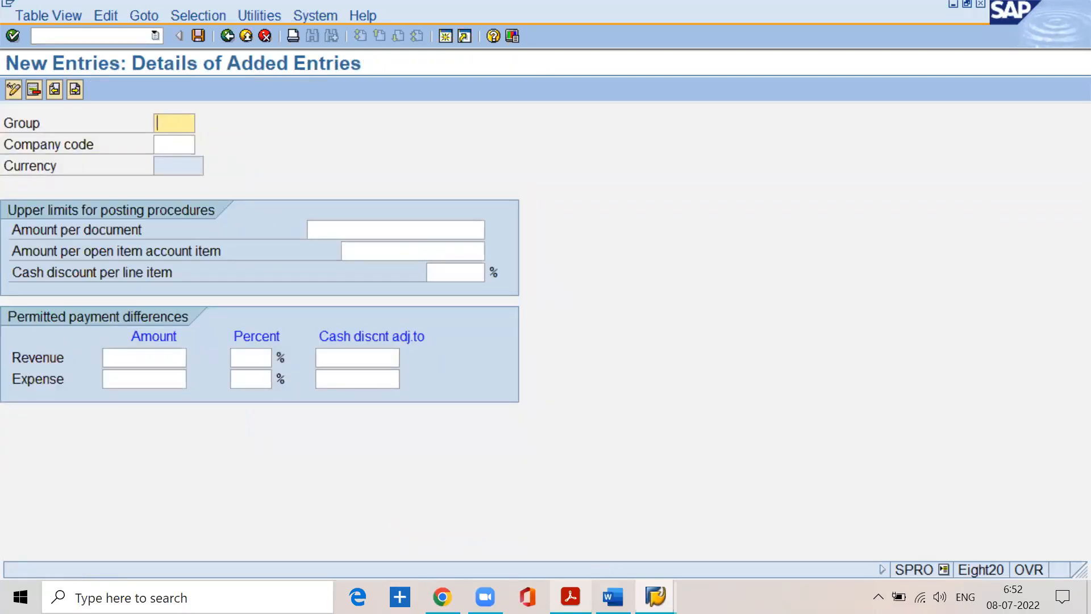
key(alt+Tab)
scroll(431, 402, up, 10)
scroll(431, 401, up, 10)
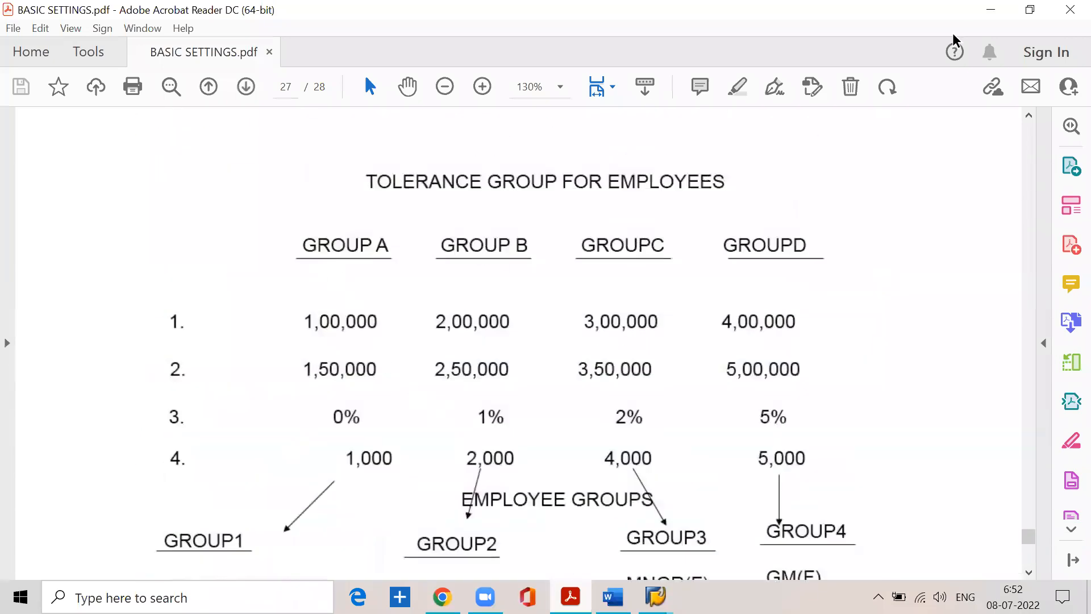
click(990, 10)
- Identify the new tolerance group entry as group a in company code sspn
text(a)
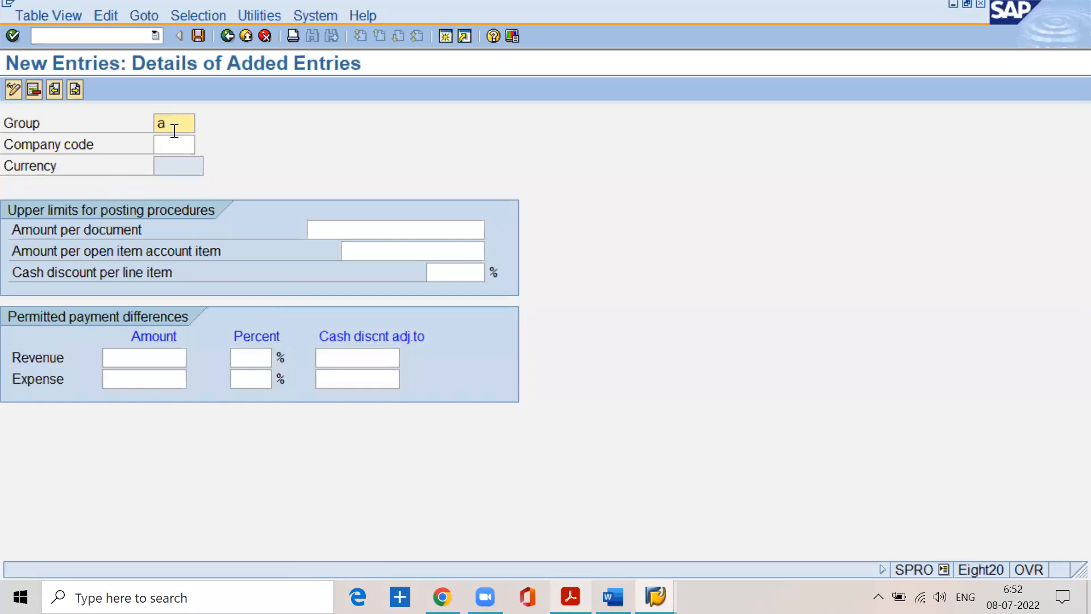
key(Tab)
text(sspn)
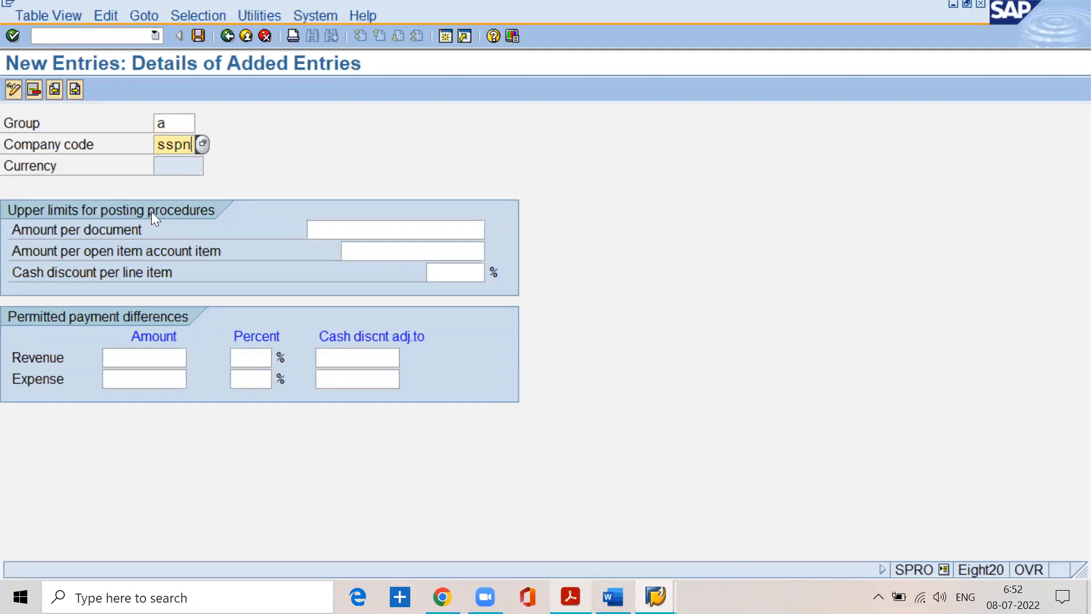
- Set the upper posting limits to 100000 per document, 150000 per open item account item, and 0% cash discount per line item
click(355, 227)
text(100000)
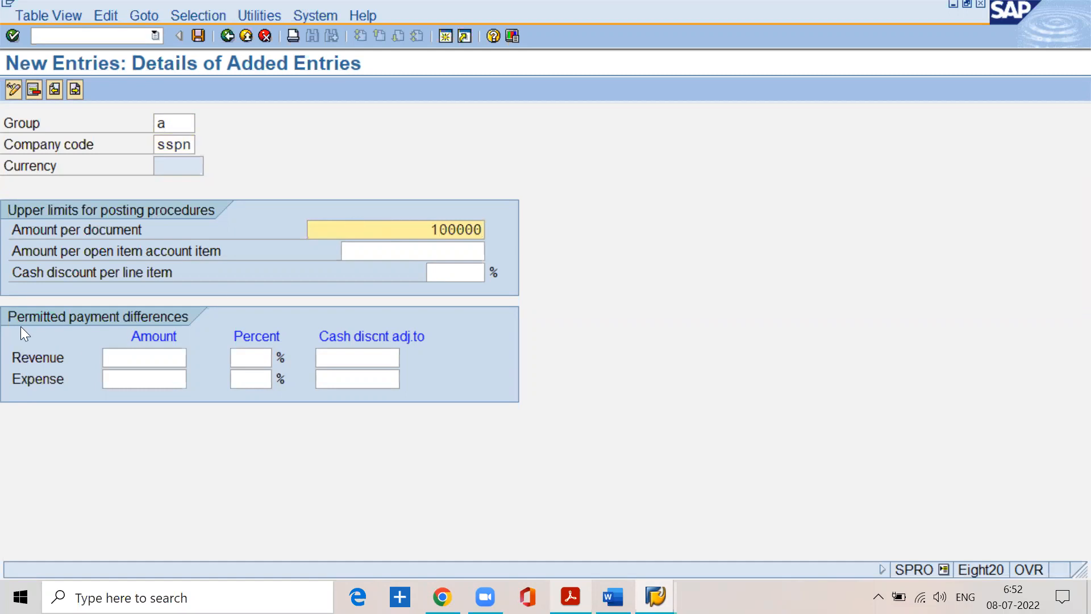
click(70, 257)
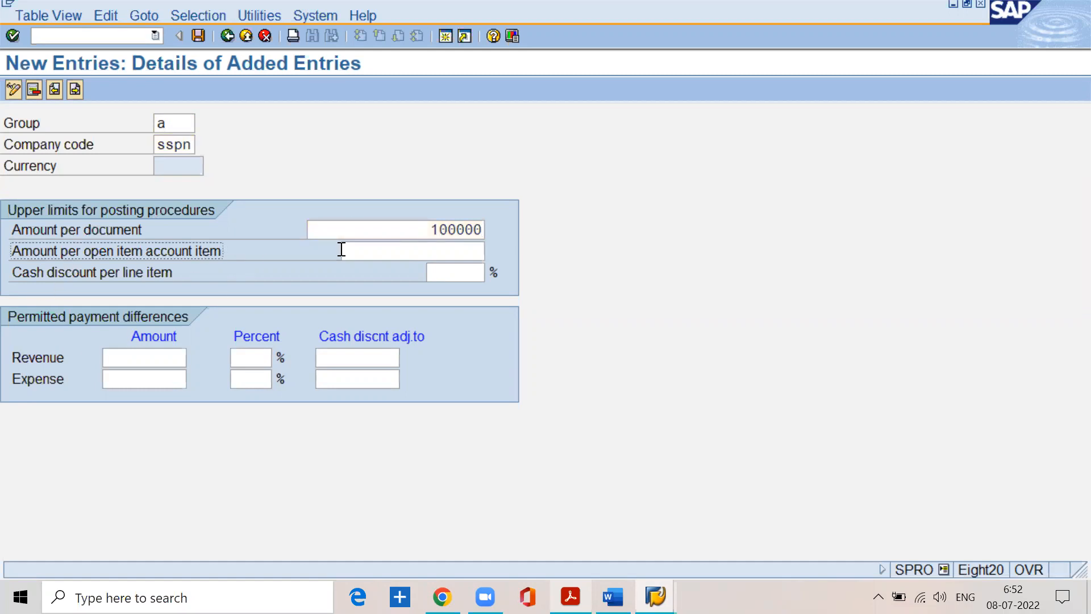
click(452, 245)
text(150000)
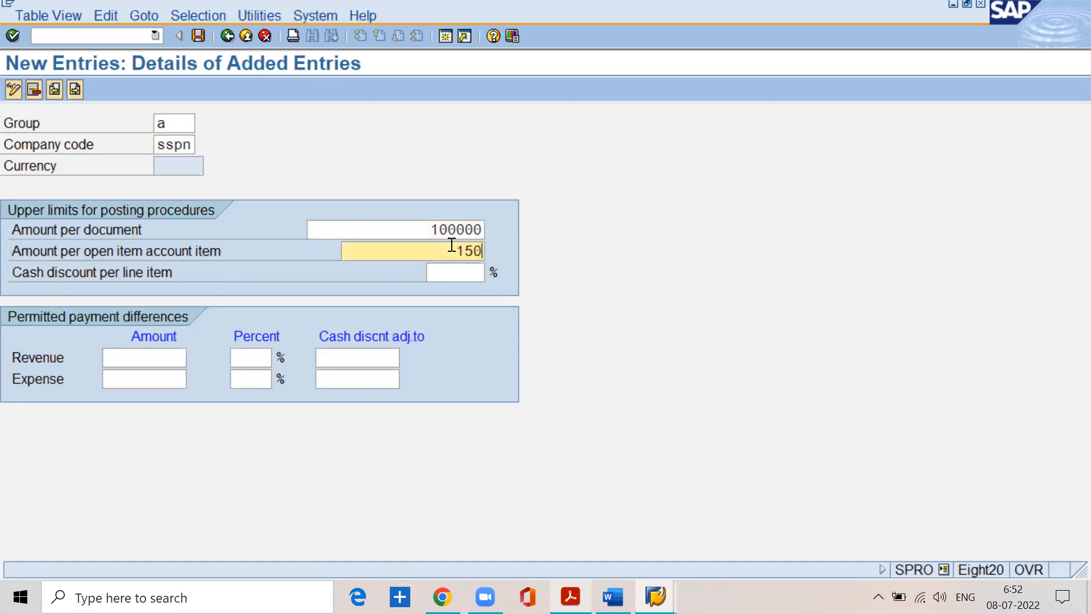
click(142, 274)
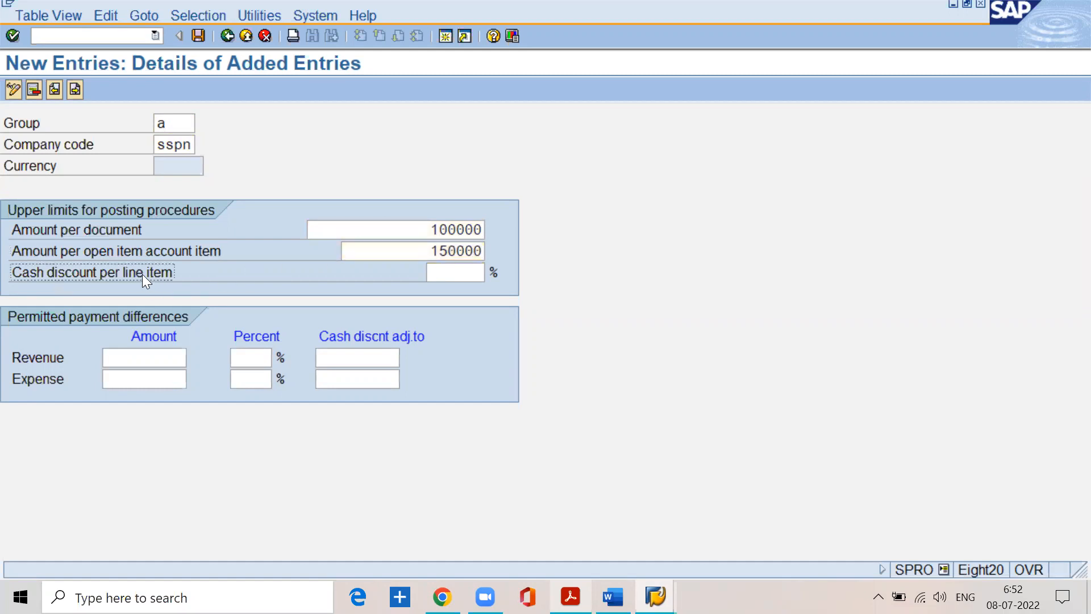
click(446, 270)
text(0)
- Set the permitted revenue and expense differences to 500 each and save the group under customizing request EH7K908184
click(140, 354)
text(500)
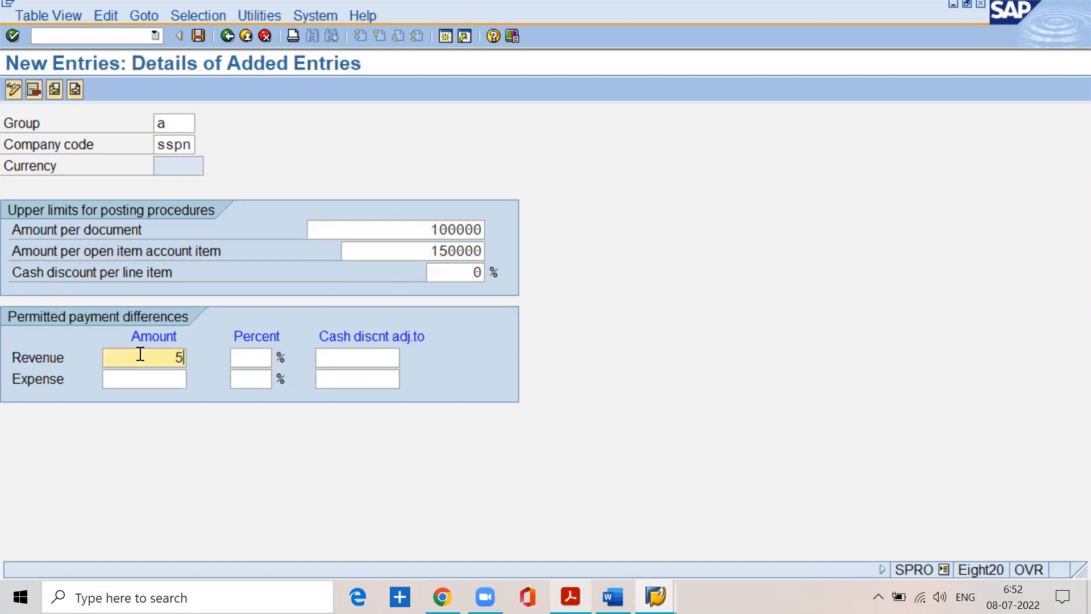
click(160, 377)
text(500)
click(193, 39)
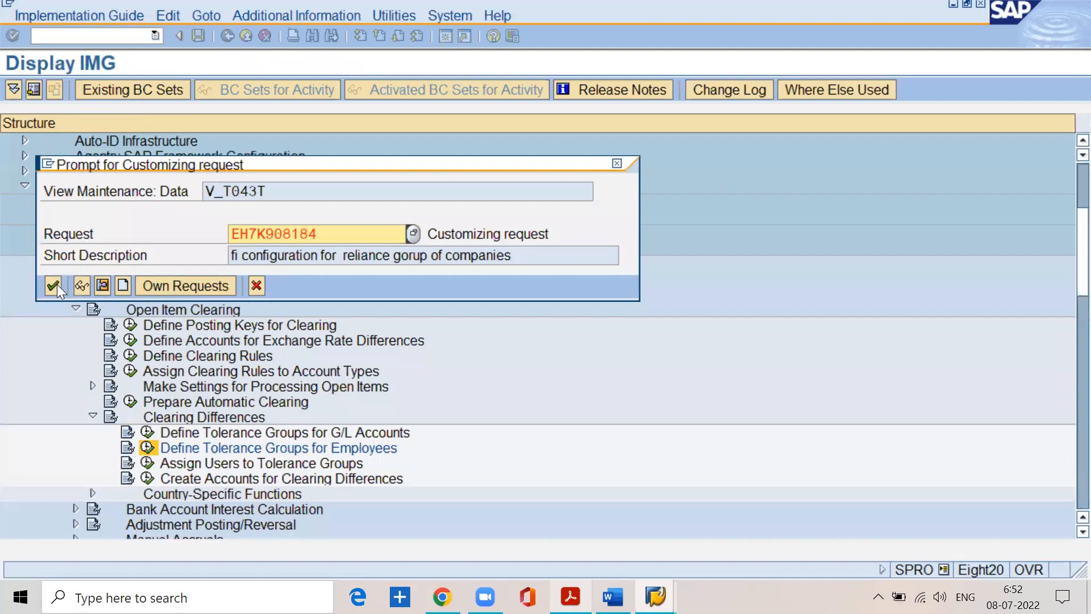
click(57, 284)
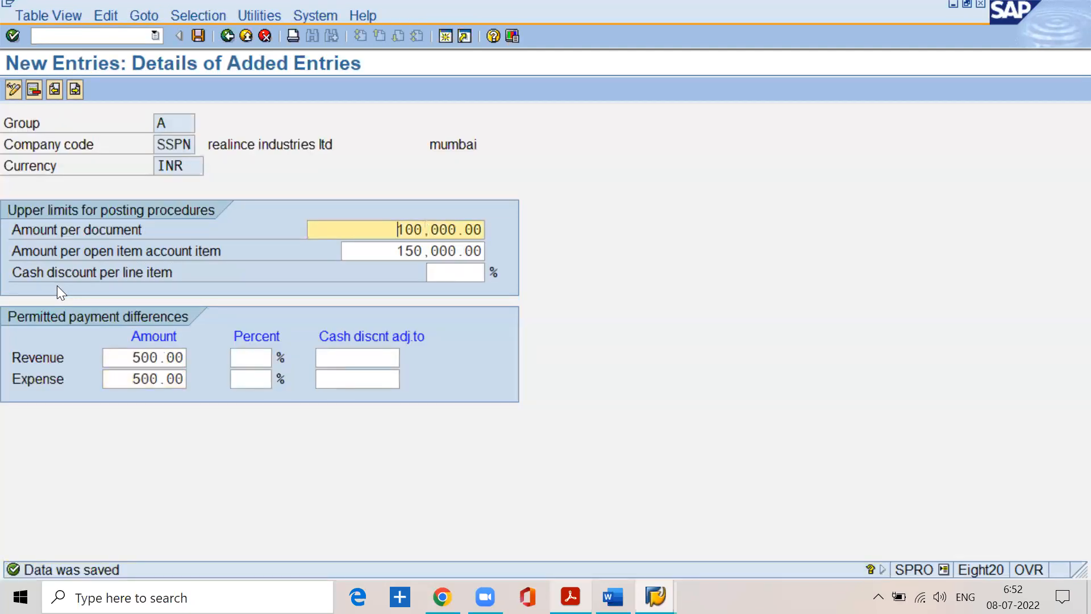
- Mark the GROUP B heading in the PDF's tolerance table, return to SAP, and advance to the next blank entry
click(570, 597)
drag(440, 256, 532, 257)
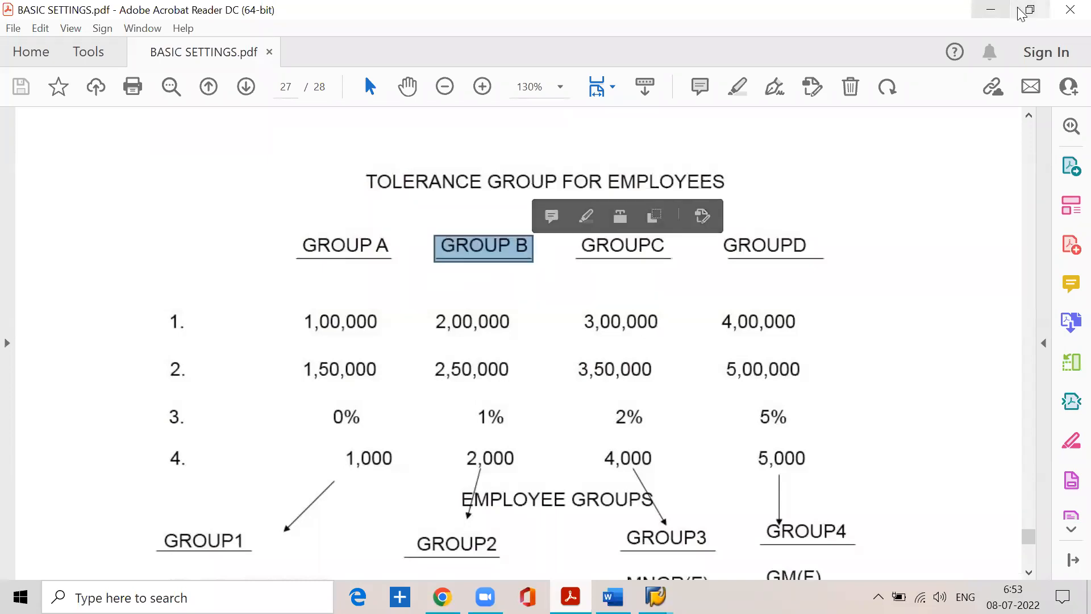
click(990, 10)
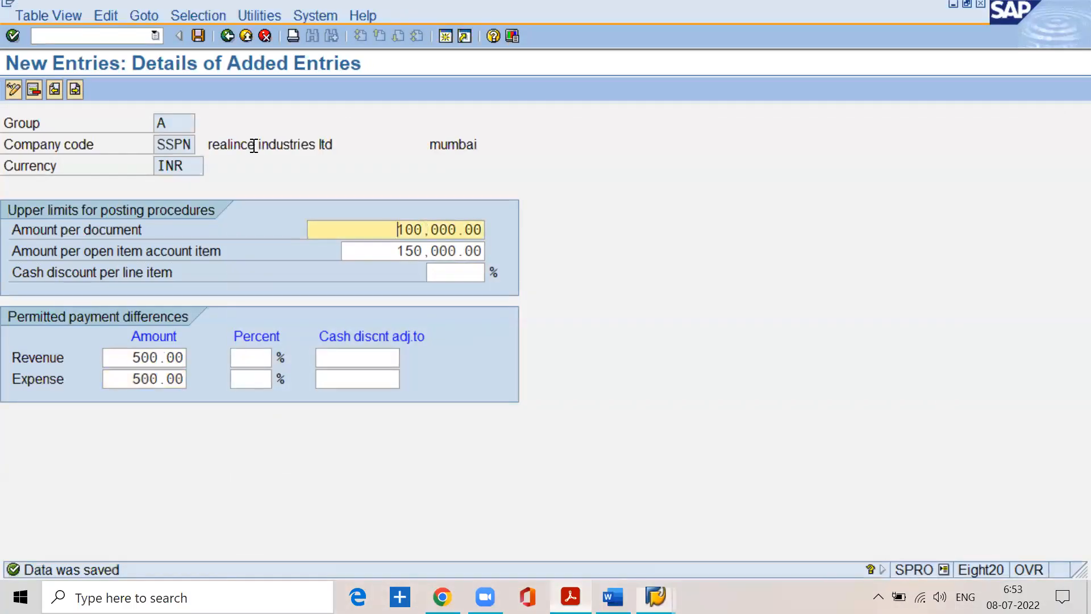
click(78, 91)
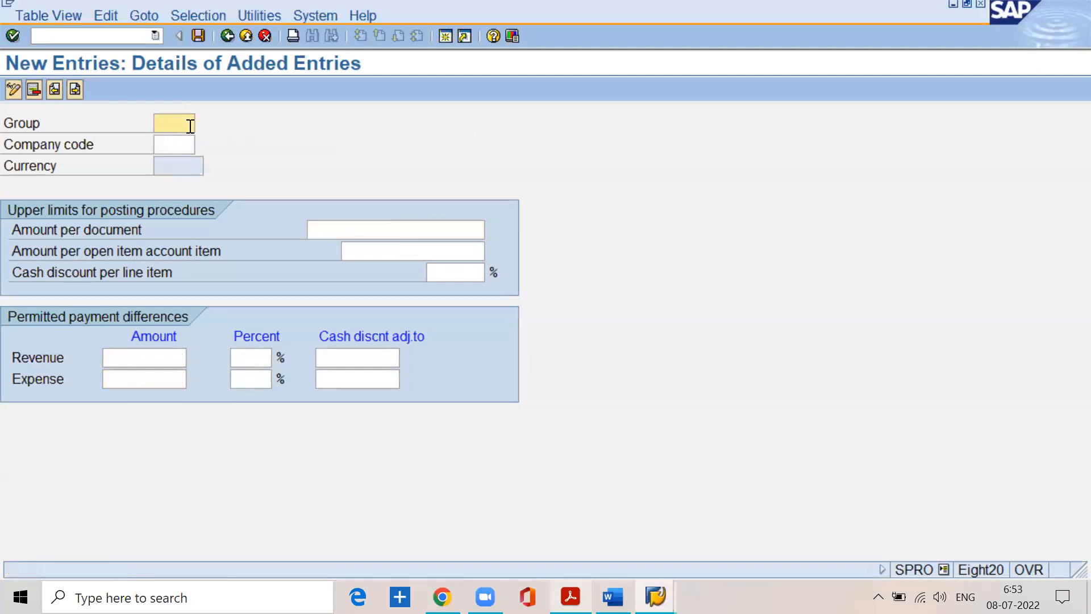
click(181, 144)
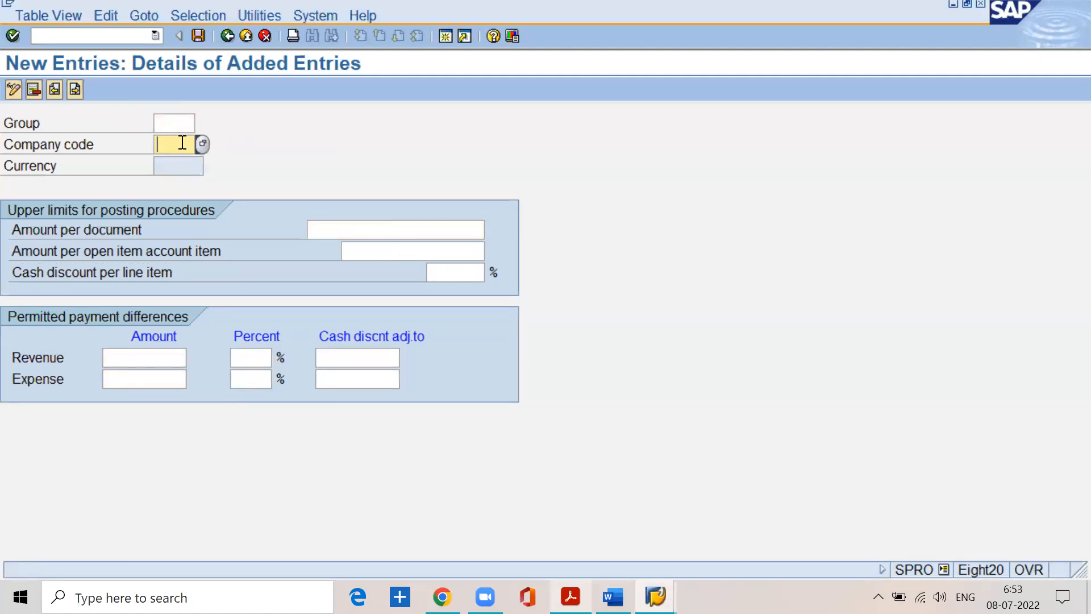
click(351, 229)
click(369, 253)
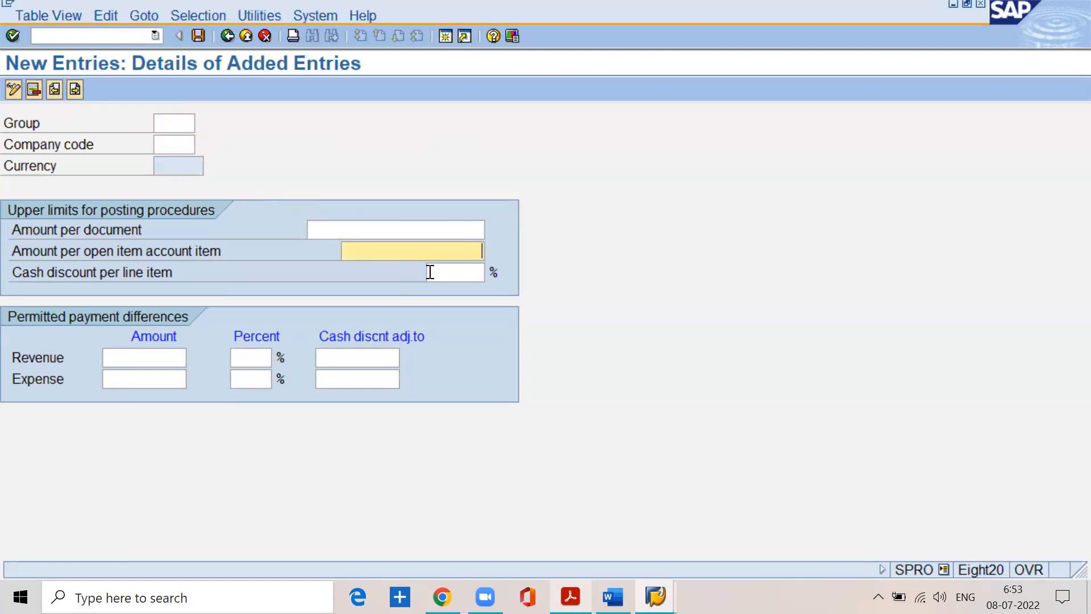
click(430, 272)
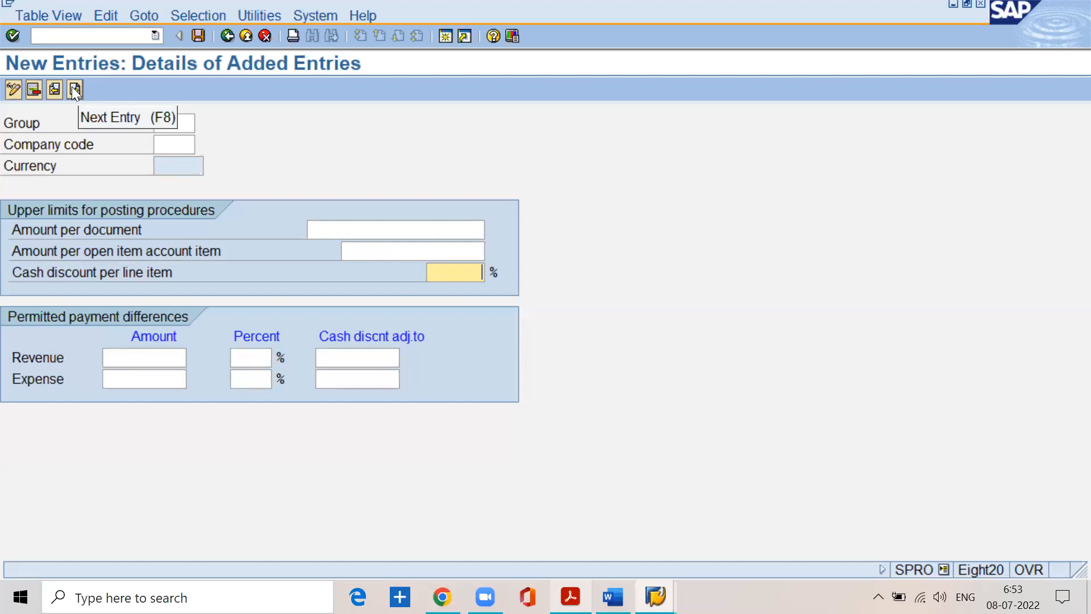
click(179, 123)
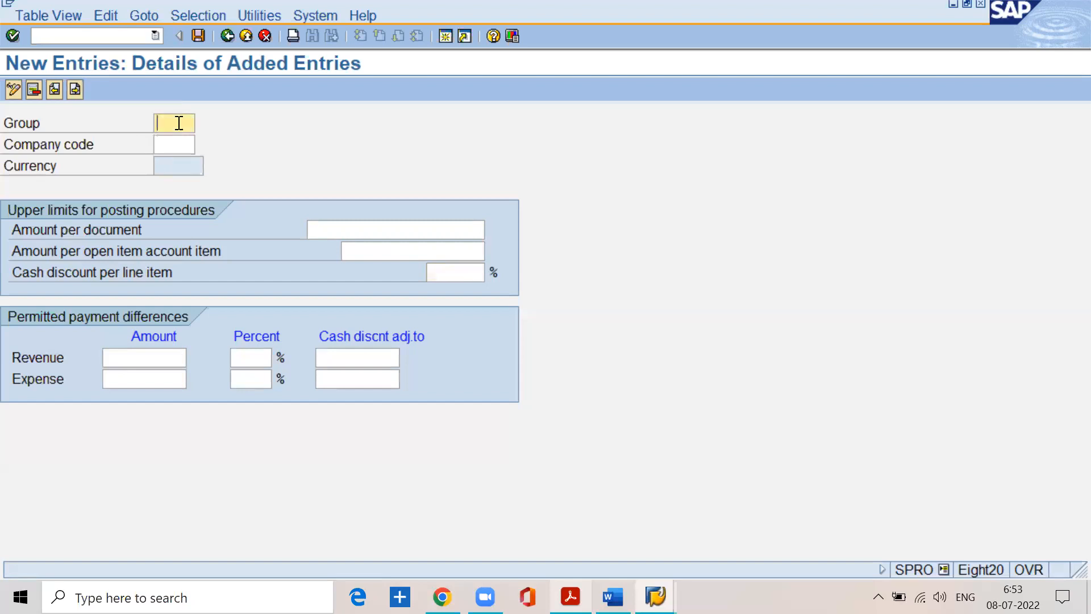
- Review the new-entry fields listed on page 28 of the PDF notes and return to SAP
click(571, 597)
scroll(357, 438, down, 8)
scroll(358, 443, down, 7)
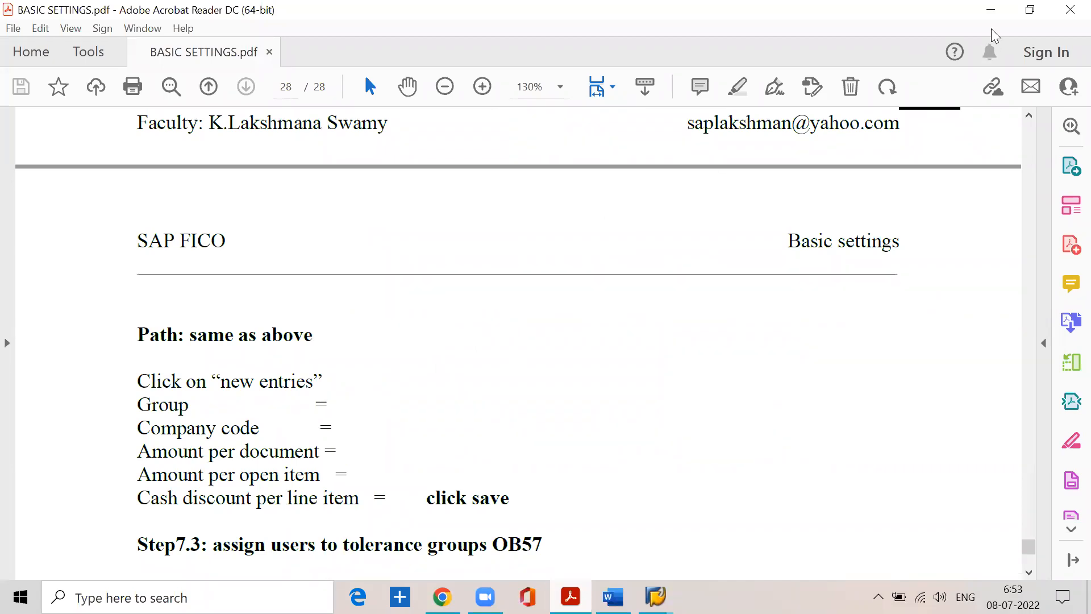
click(991, 9)
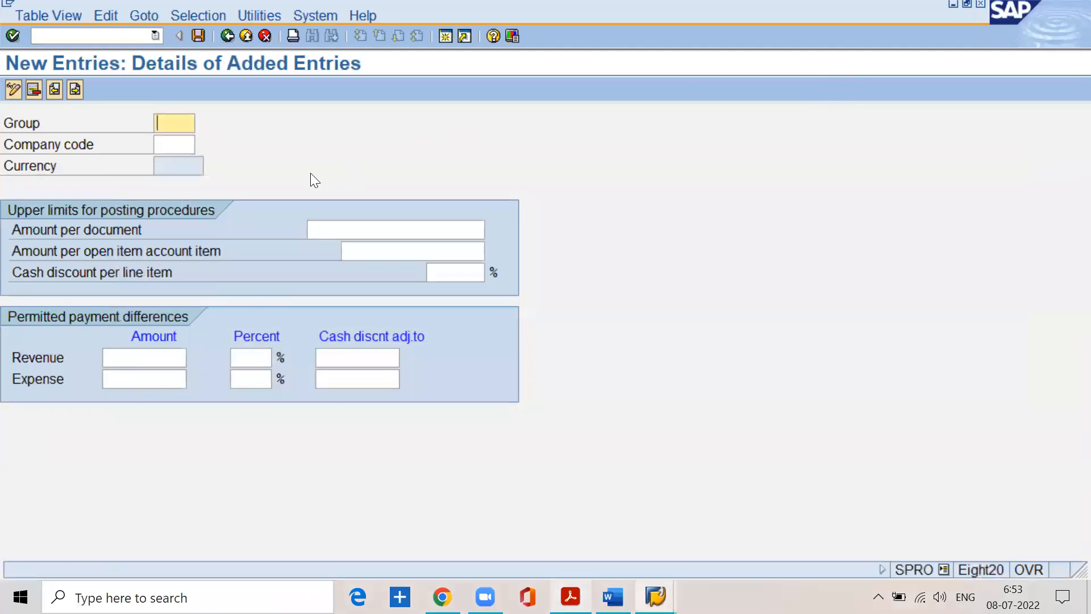
- Leaving the group blank, enter company code sspn, 999999999 per document and per open item account item, and 5% cash discount per line item
click(180, 140)
text(sspn)
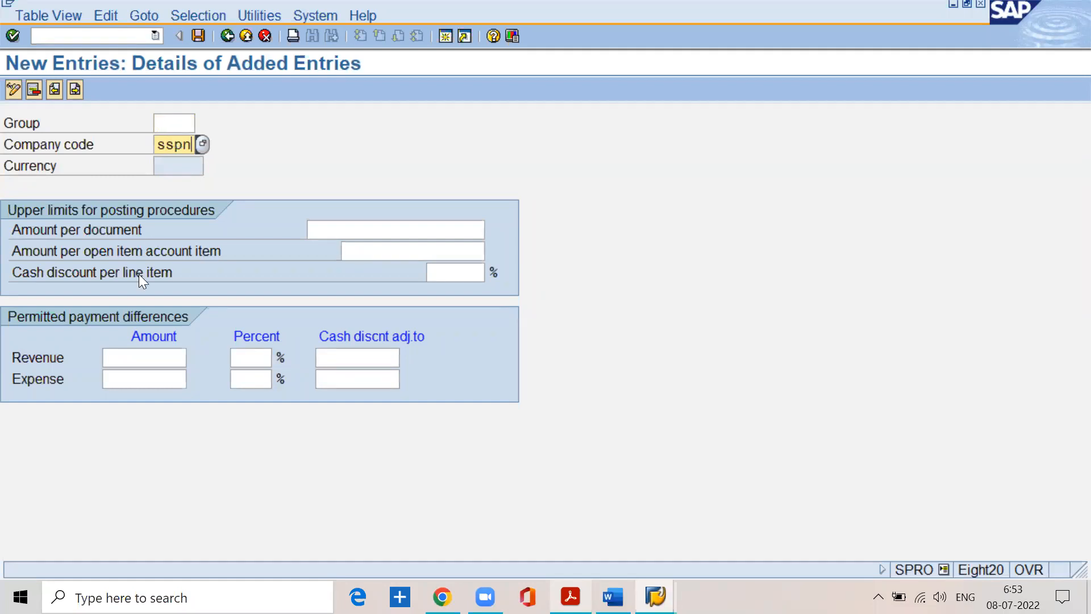
click(394, 230)
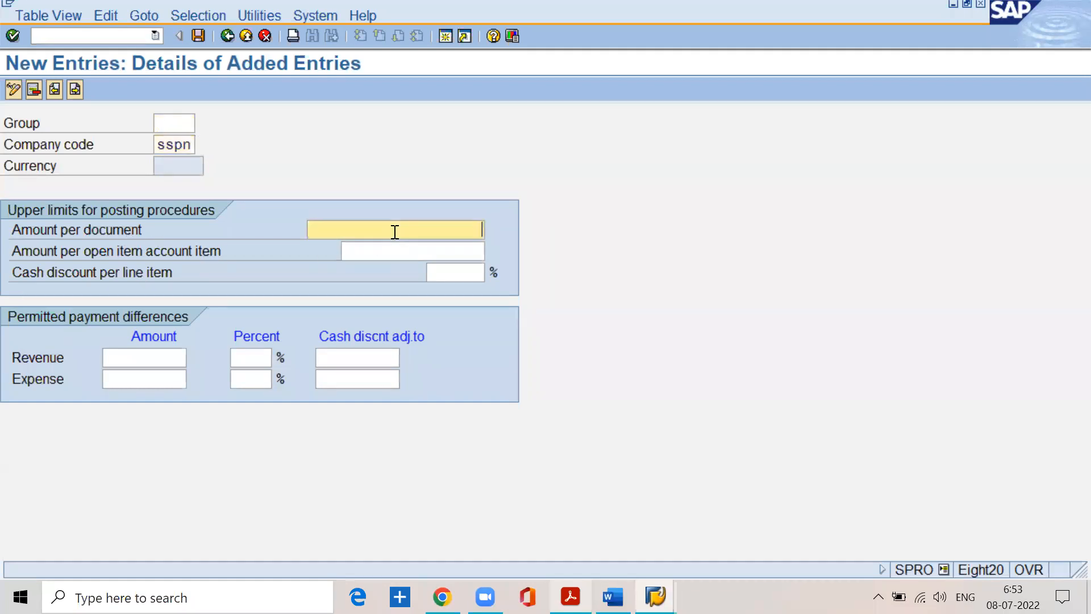
text(999999999)
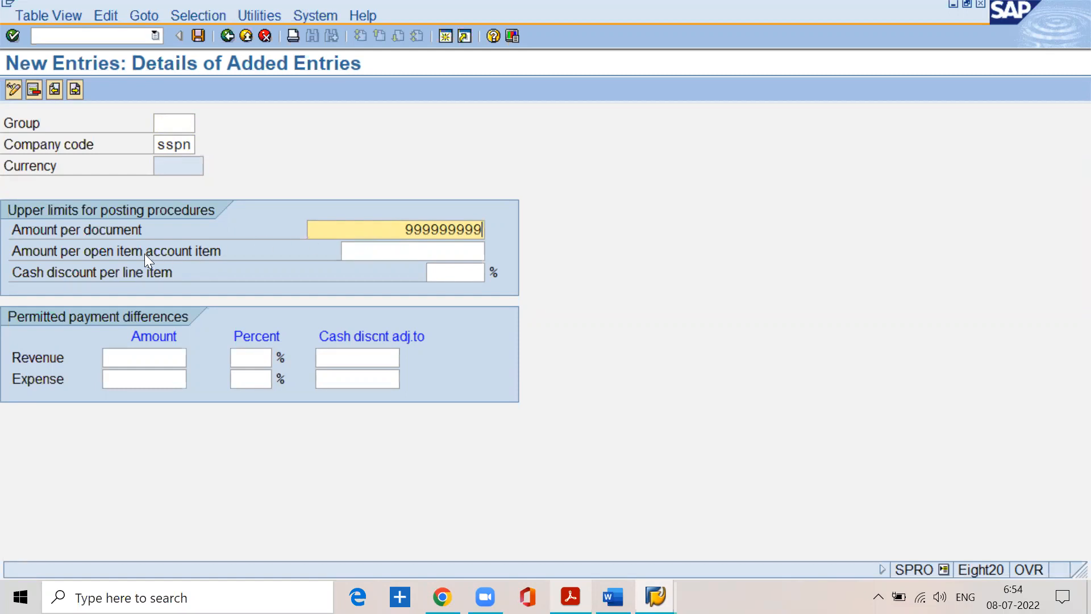
click(479, 251)
text(999999999)
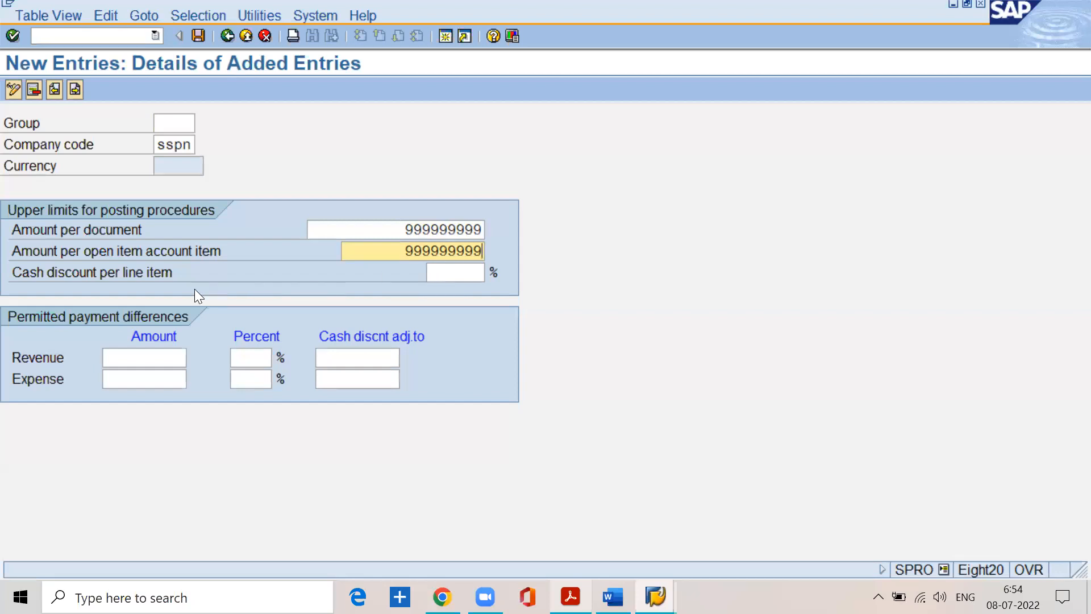
click(138, 277)
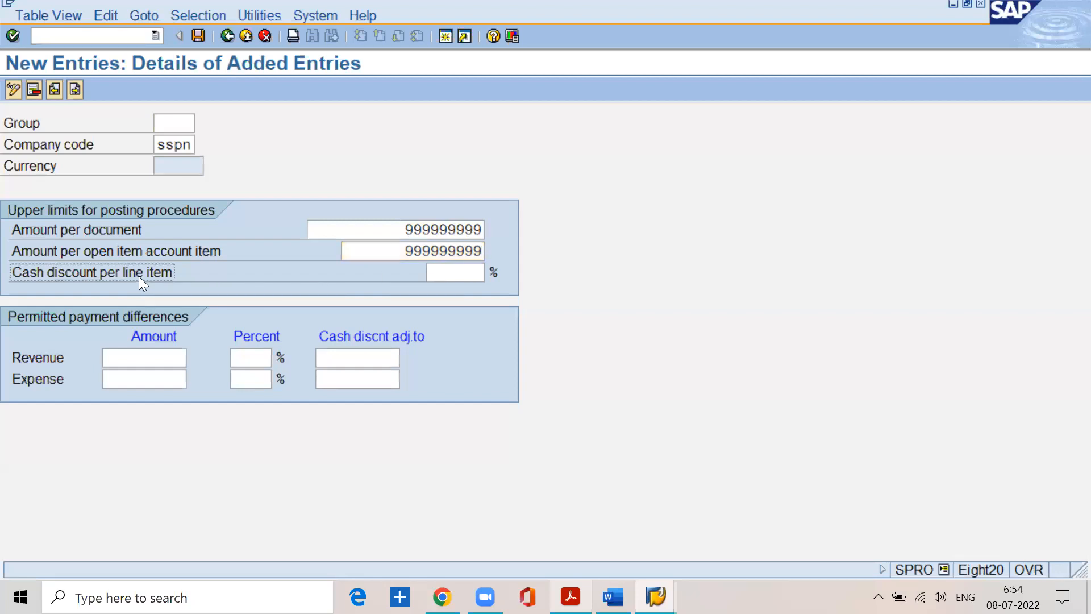
click(478, 272)
text(5)
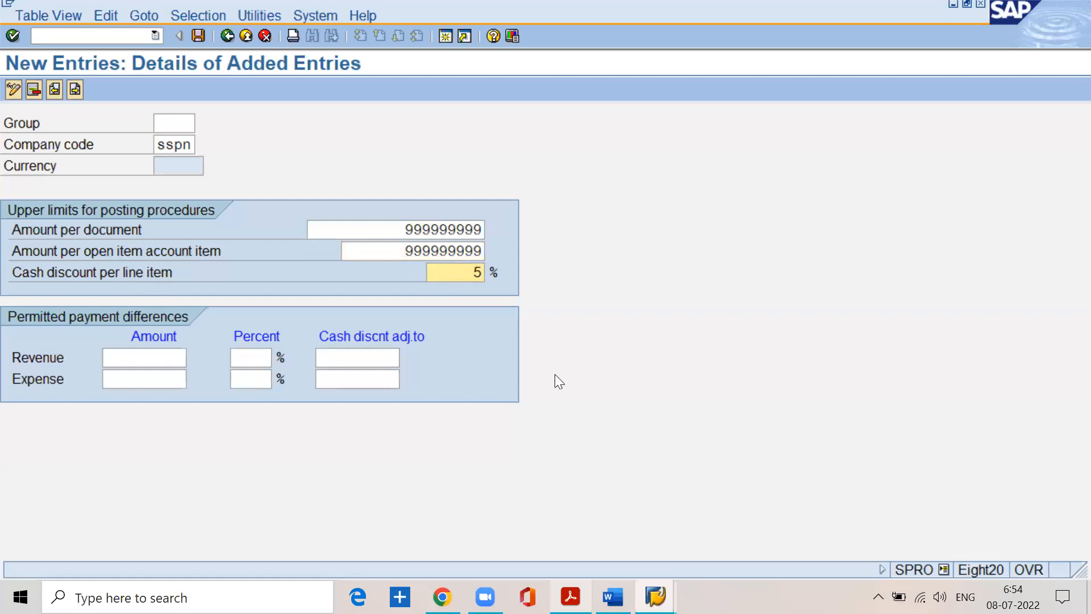
- Check the PDF notes once more and return to the SAP entry
key(alt+Tab)
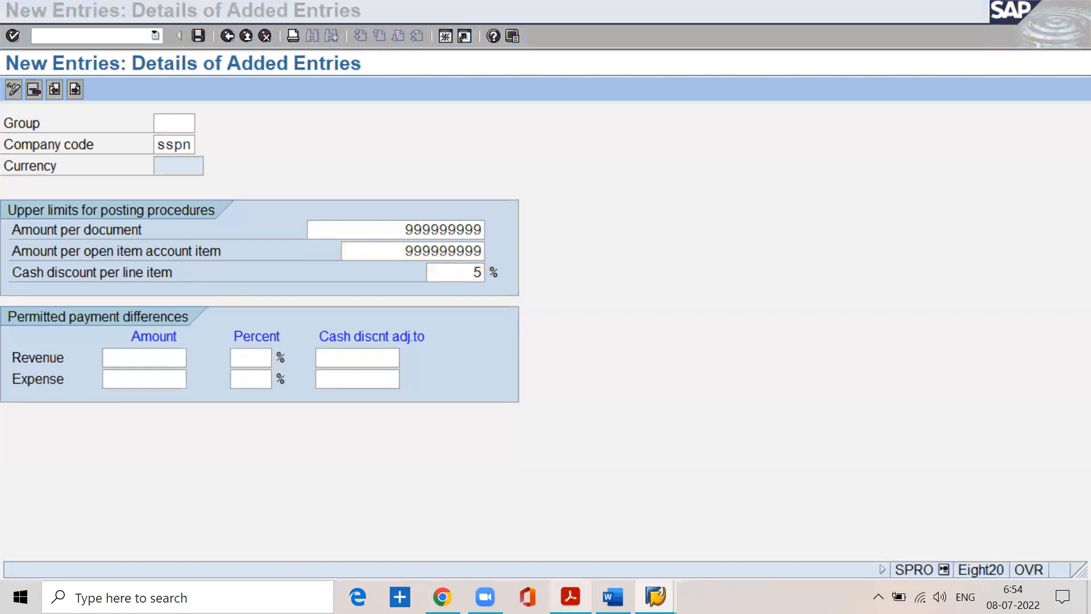
scroll(437, 461, down, 1)
click(992, 10)
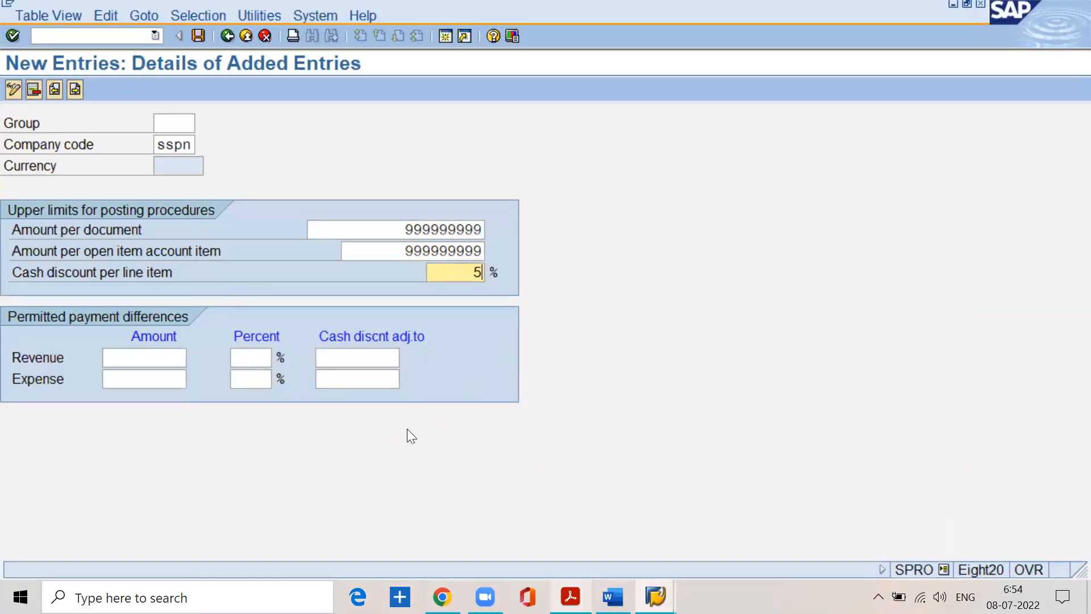
- Set the permitted revenue and expense differences to 1000 each and save the entry with a blank group
click(146, 357)
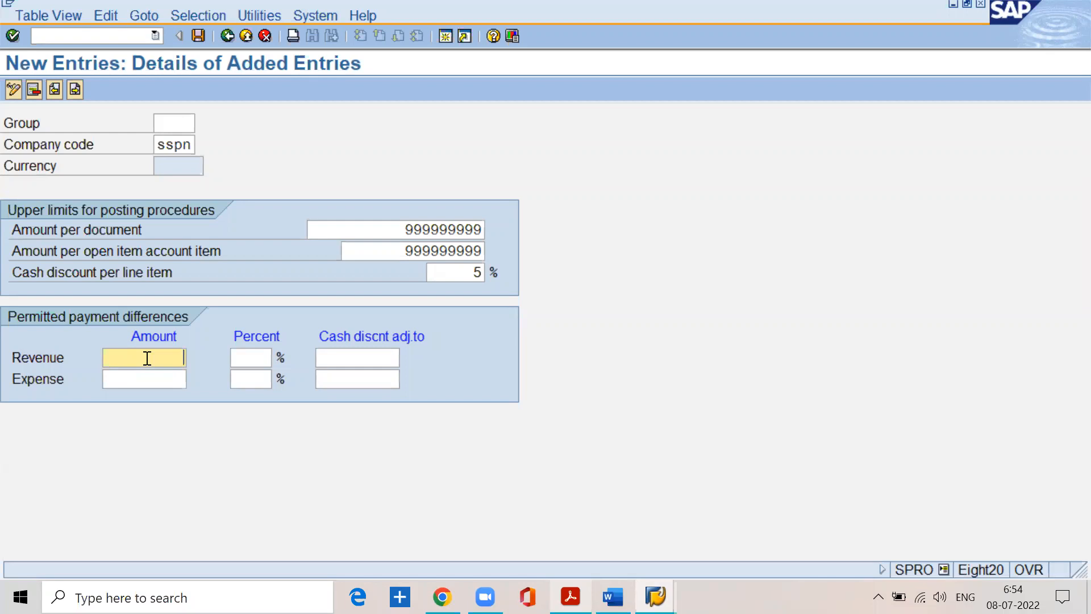
text(1000)
click(155, 382)
text(1000)
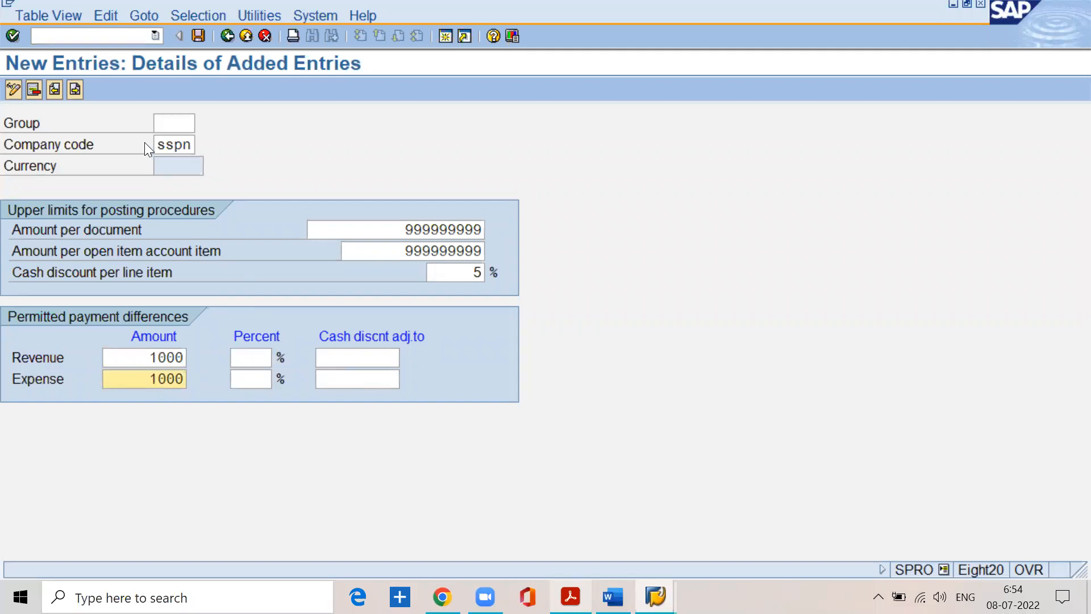
click(171, 123)
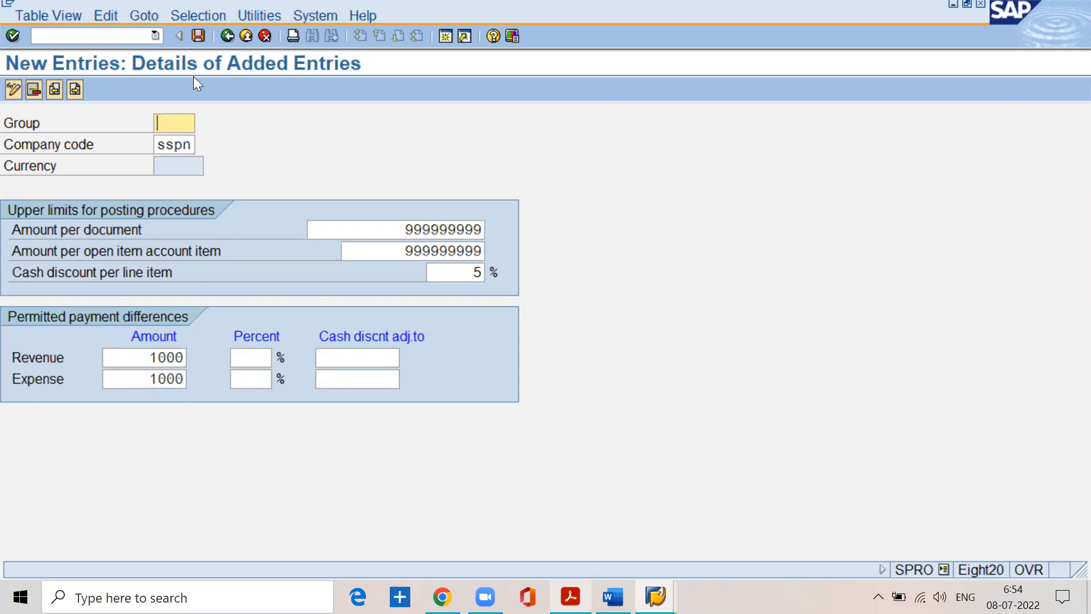
click(199, 34)
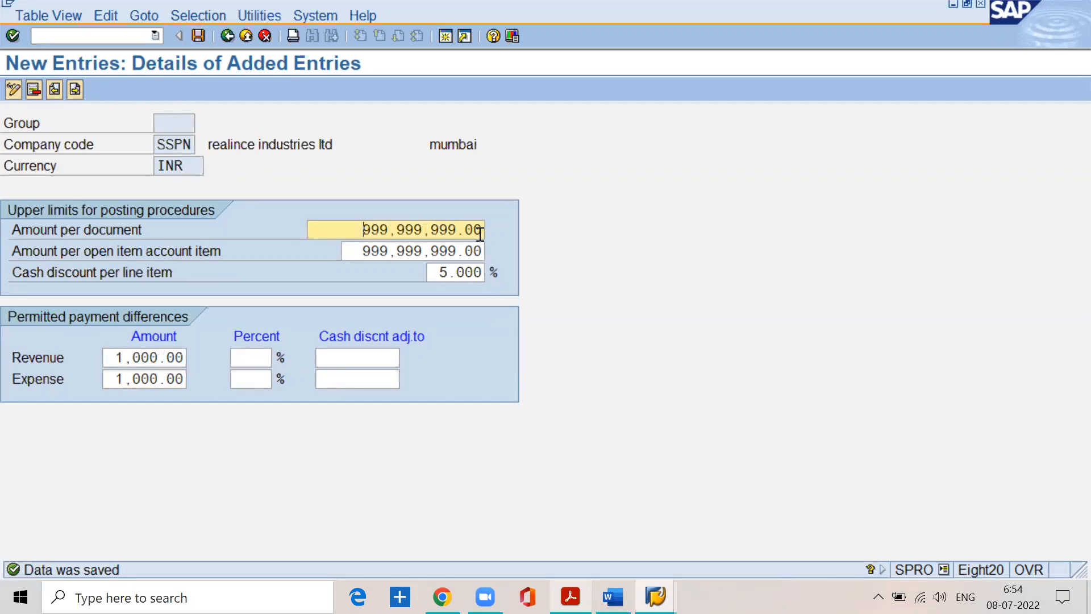
- Point out the saved entry's amount per document and blank group, and open a new SAP session
drag(480, 234, 340, 235)
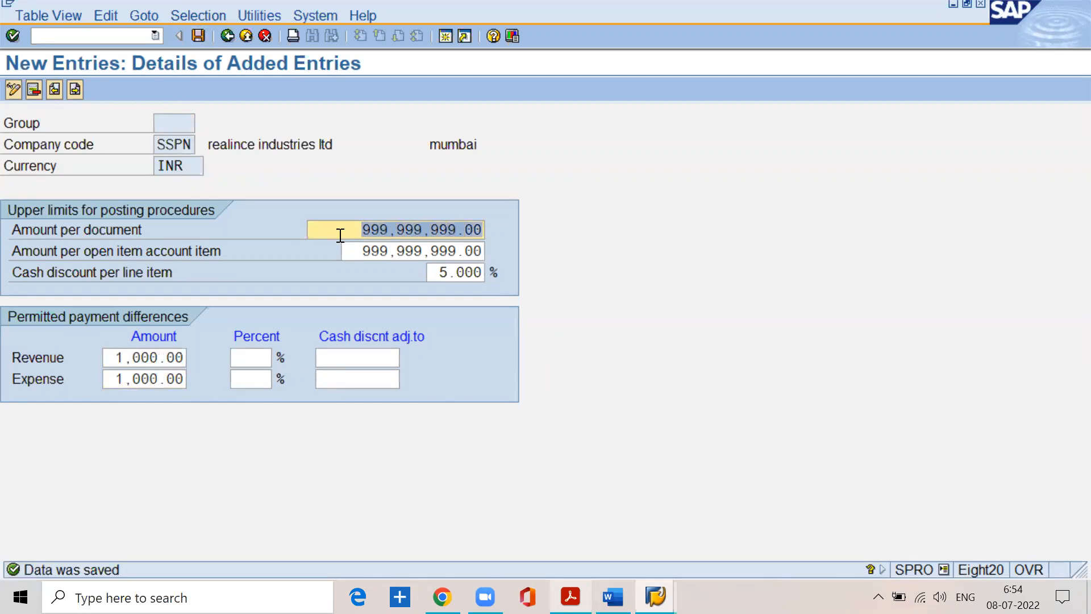
click(173, 129)
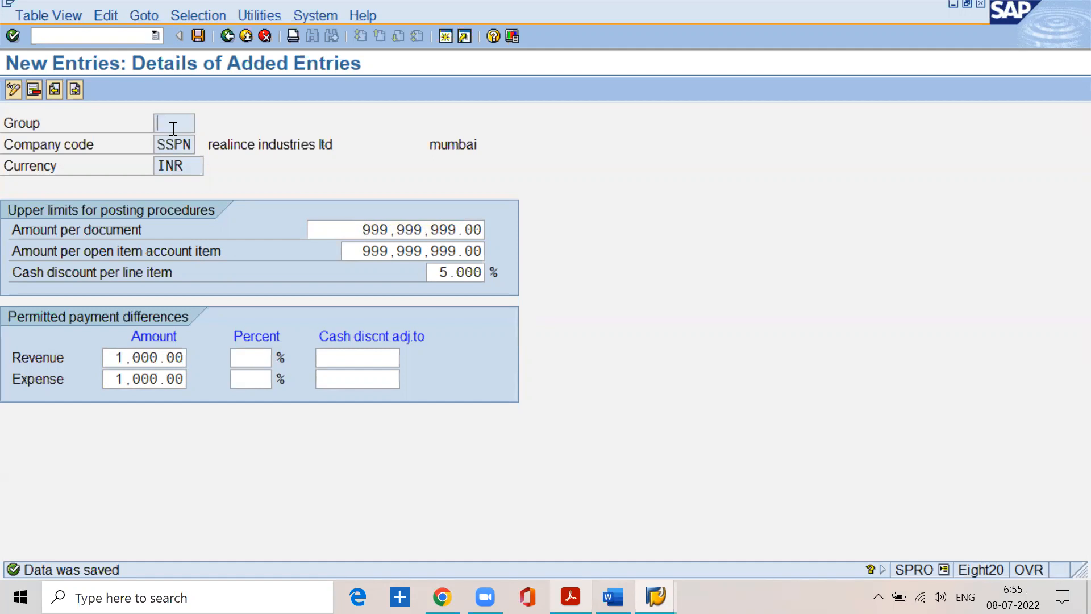
click(446, 39)
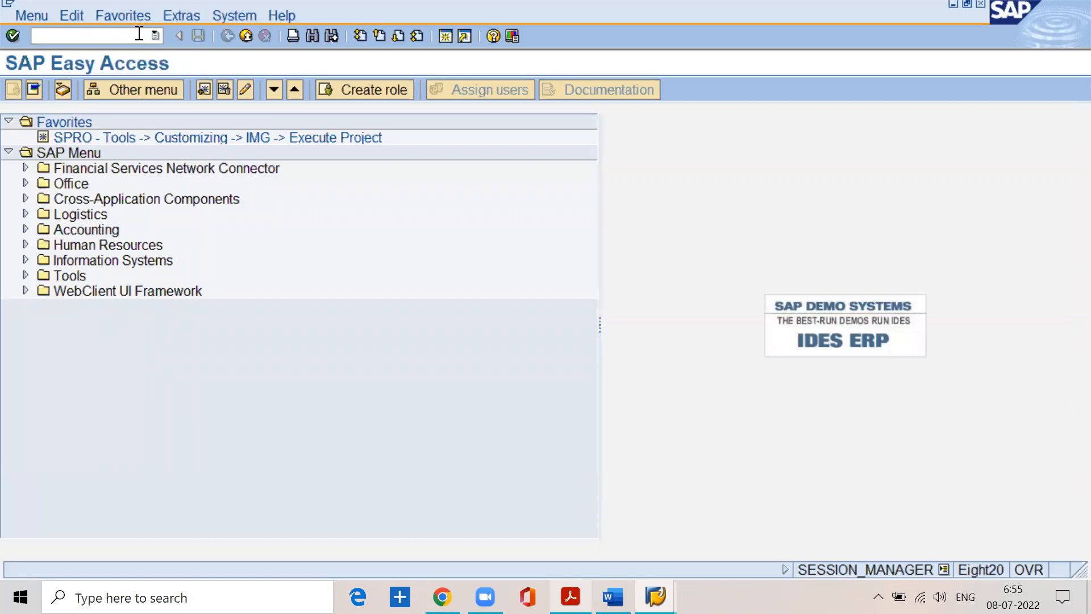
- Open transaction F-02 and enter document date 7.7.2022, company code ssp1, period 4 and currency inr
text(f-02)
key(Return)
text(7)
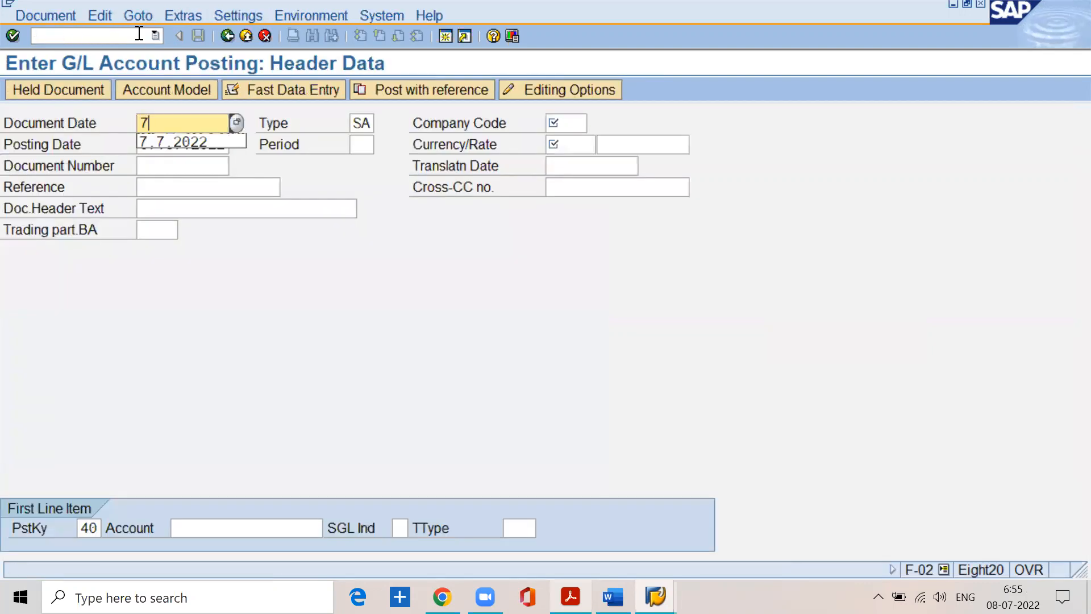
text(.7.2022)
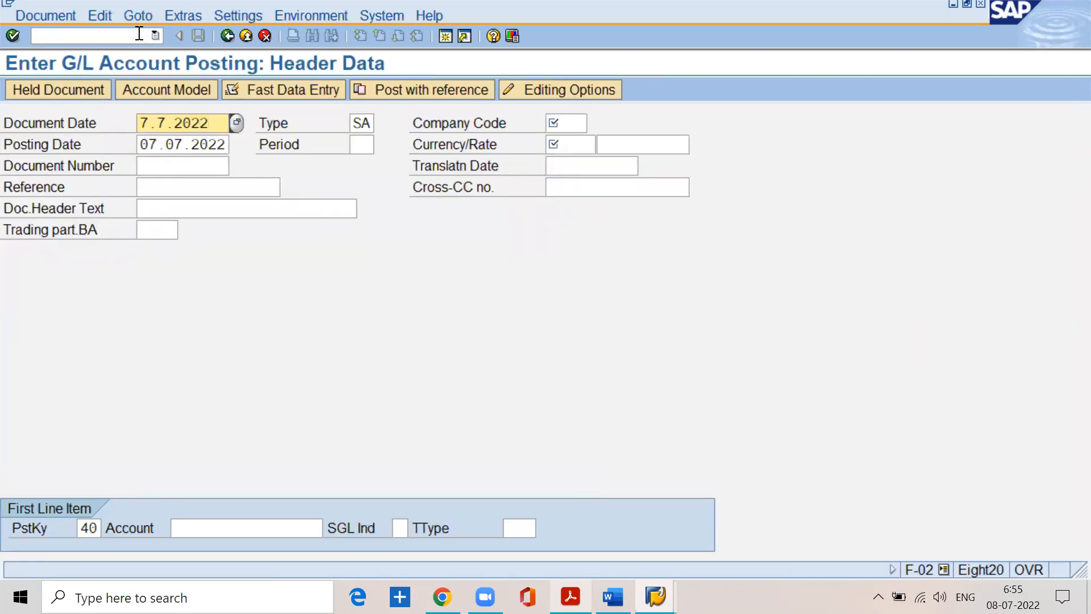
key(Tab)
key(Tab)
text(ssp1)
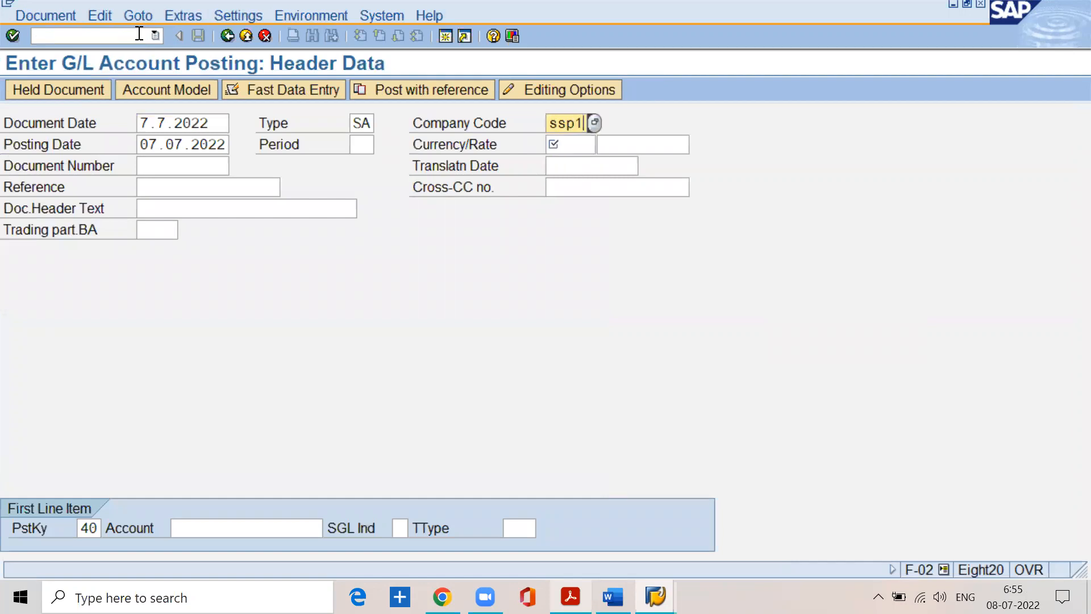
key(Tab)
key(Tab)
text(4)
key(Tab)
text(inr)
- Enter account 400100 for the first line item with posting key 40 and proceed to its item details
key(Tab)
key(Tab)
key(Tab)
key(Tab)
key(Tab)
key(Tab)
key(Tab)
key(Tab)
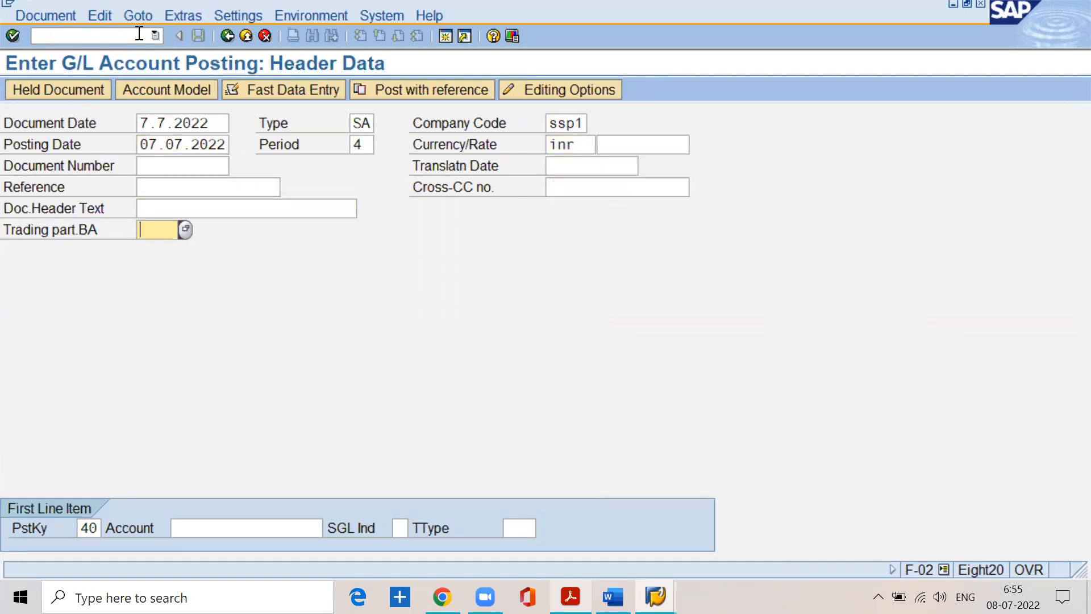
text(400100)
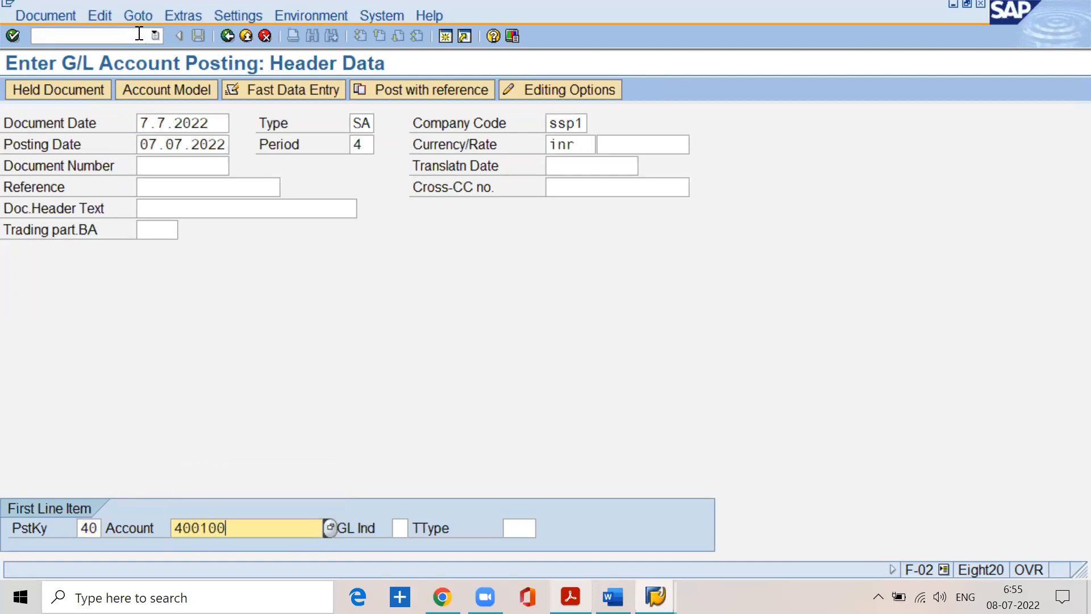
key(Return)
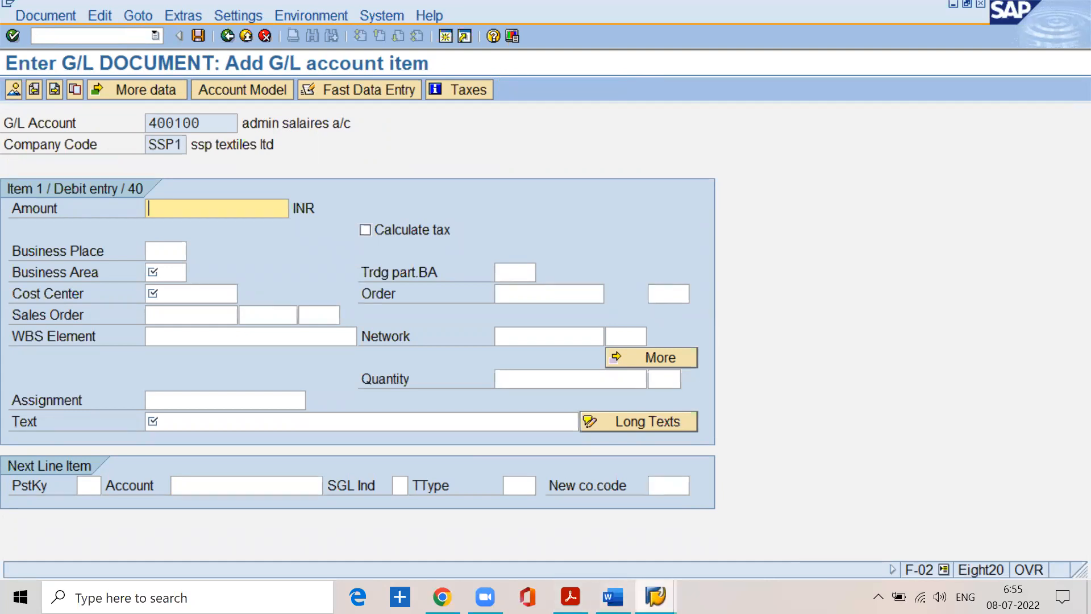
- Return to the SSPN tolerance group session and review the amount per document and amount per open item account item
click(655, 596)
click(666, 544)
drag(361, 229, 486, 232)
mouse_move(613, 597)
mouse_move(652, 568)
click(654, 533)
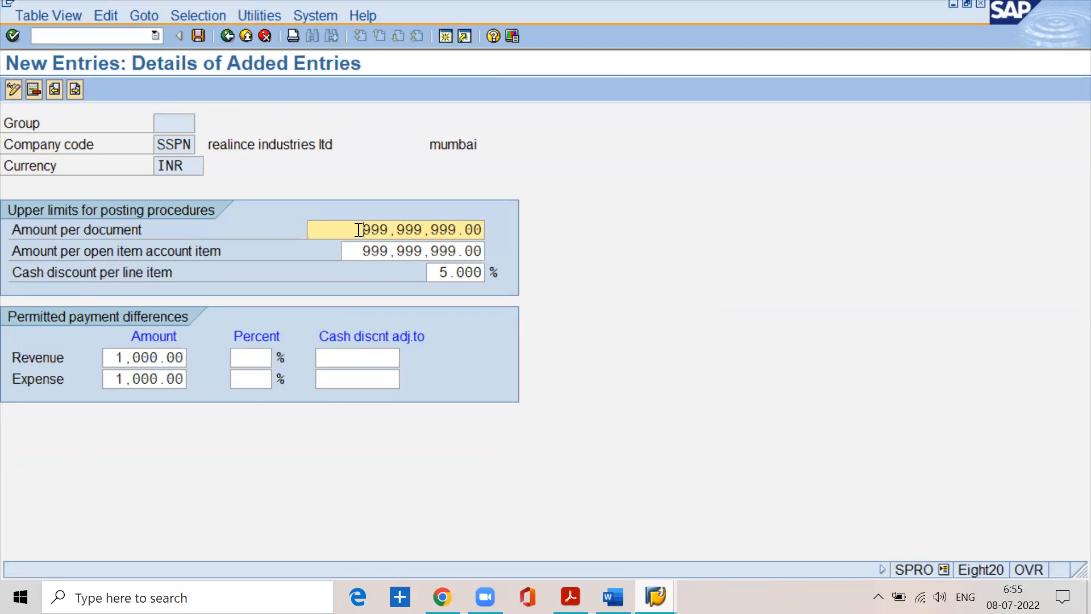
drag(358, 229, 523, 229)
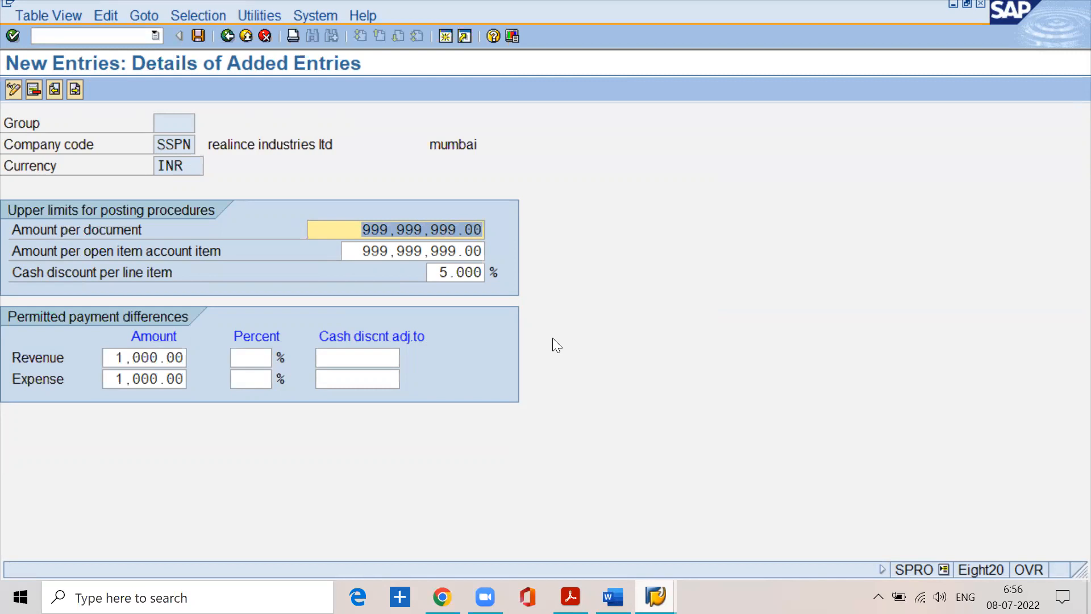
click(484, 228)
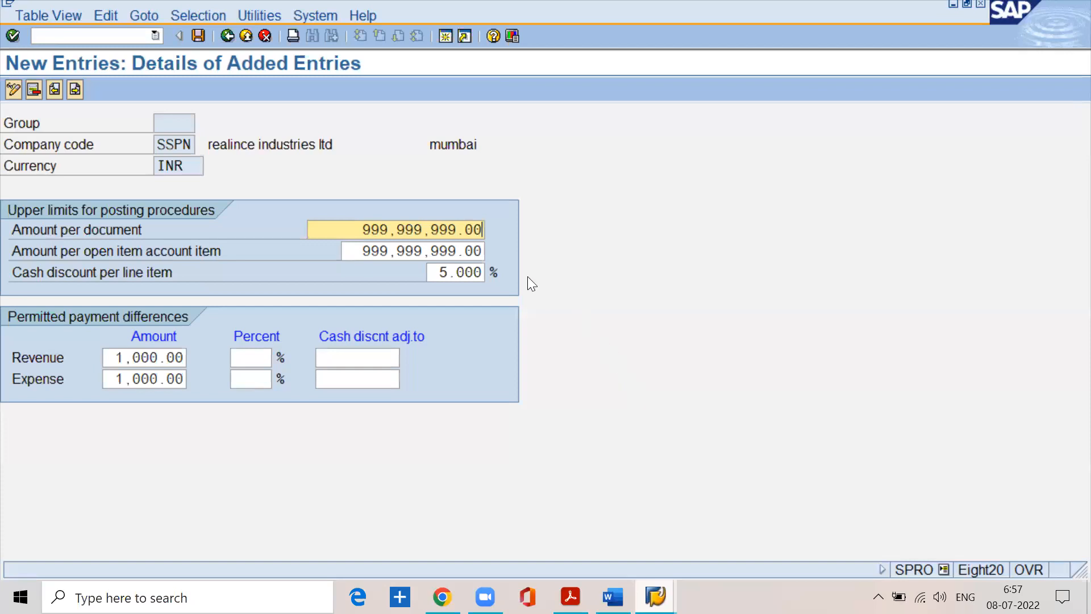
click(465, 250)
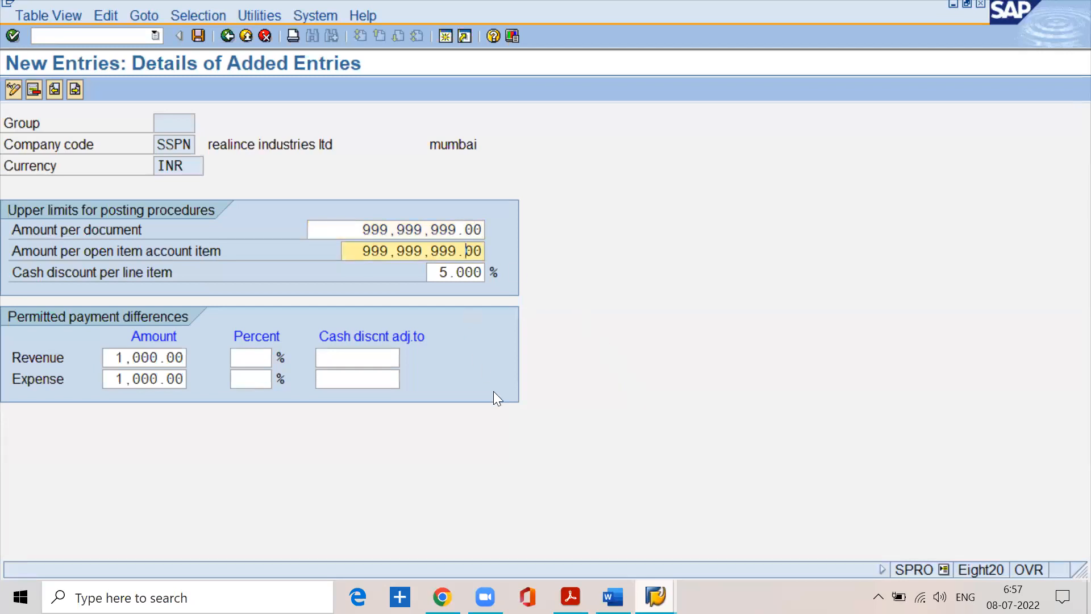
- Read step 7.3 on assigning users to tolerance groups (OB57) in BASIC SETTINGS.pdf and return to SAP
mouse_move(570, 597)
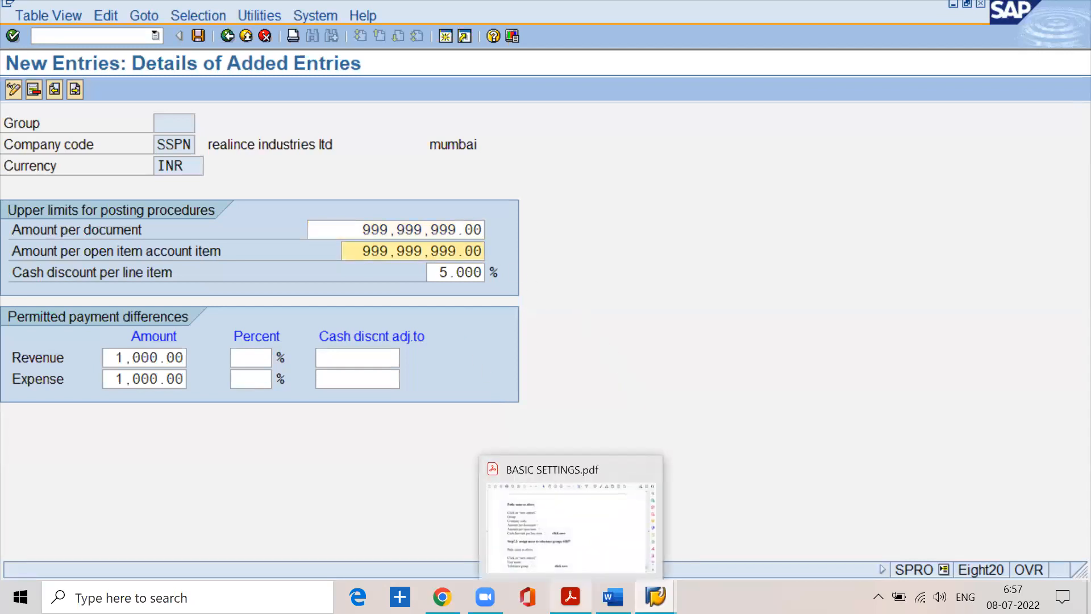
click(568, 512)
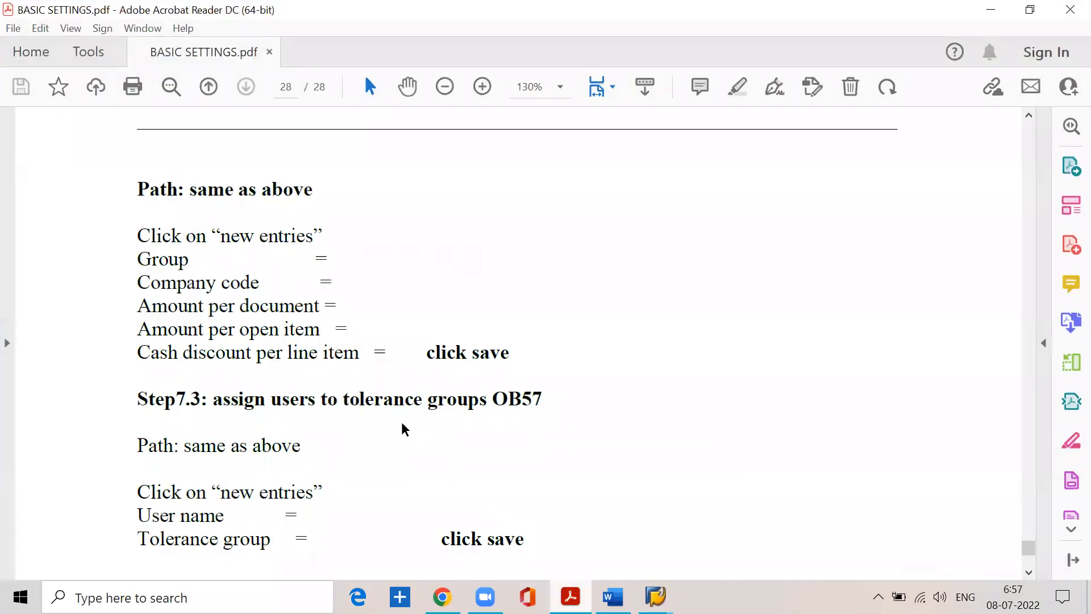
scroll(404, 429, down, 2)
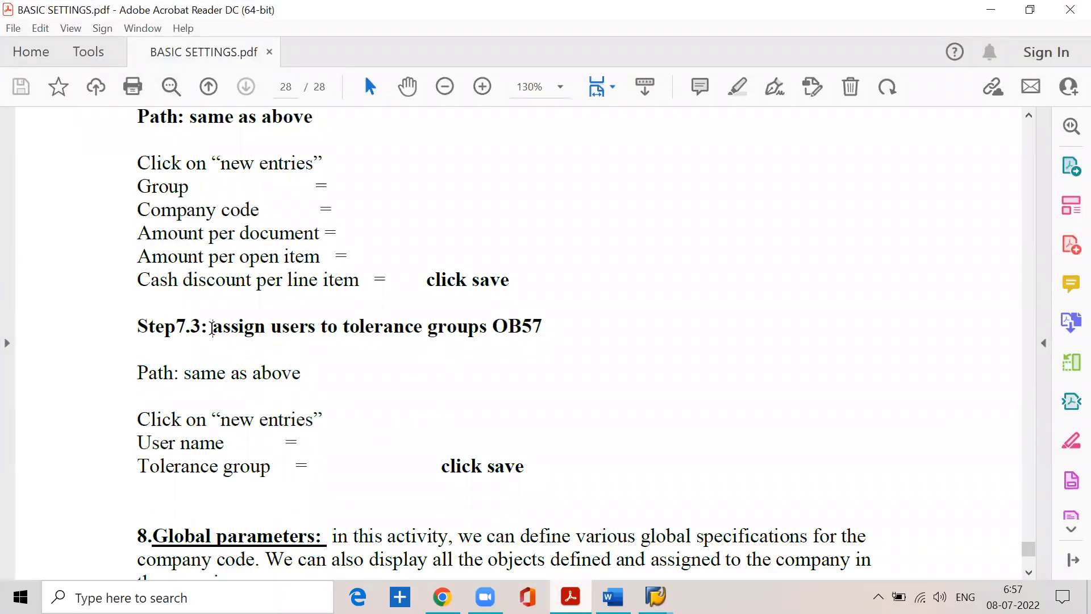
drag(213, 328, 529, 325)
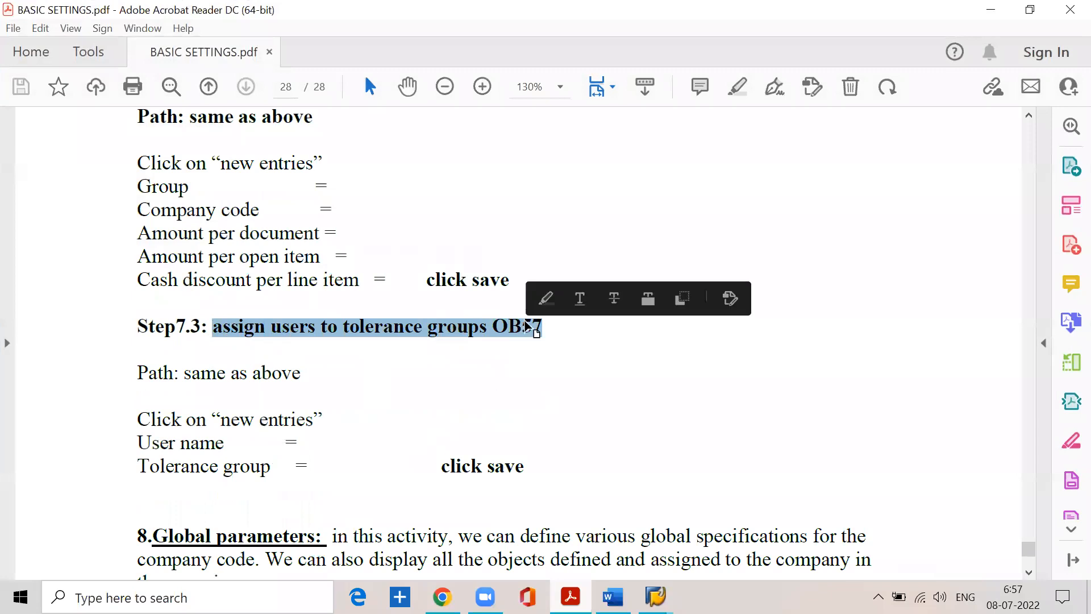
click(316, 377)
drag(491, 328, 542, 327)
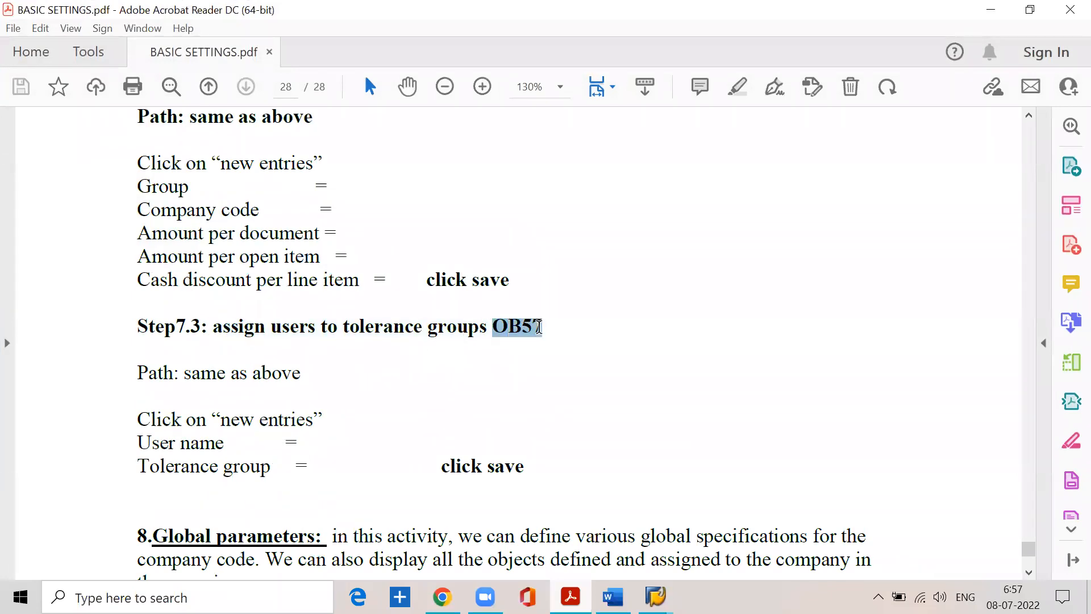
click(991, 9)
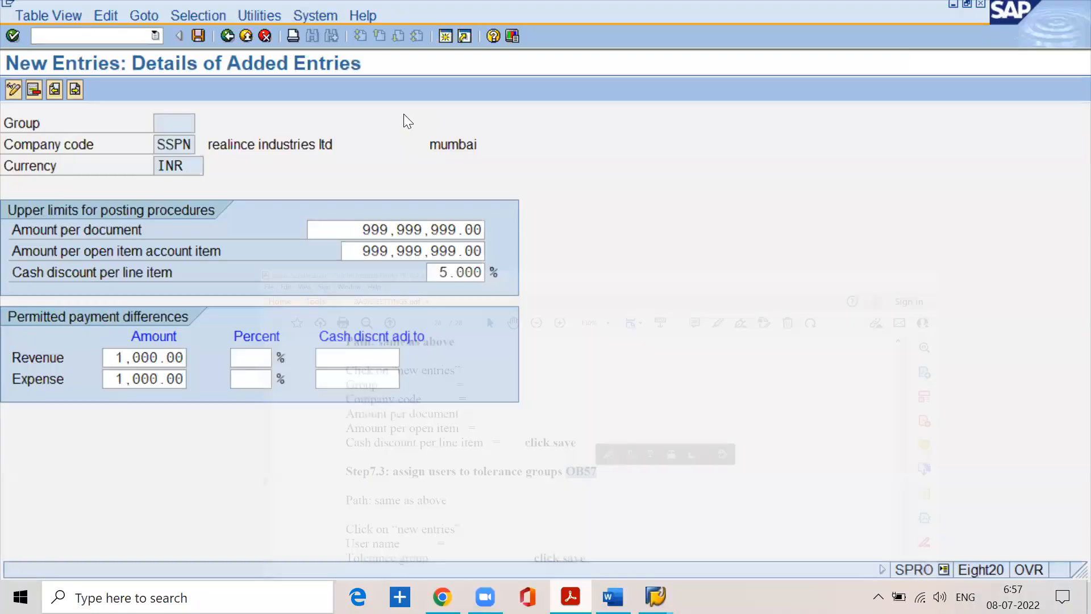
- Leave the tolerance group entries, open Assign Users to Tolerance Groups in the IMG, and start new entries
click(226, 36)
click(225, 34)
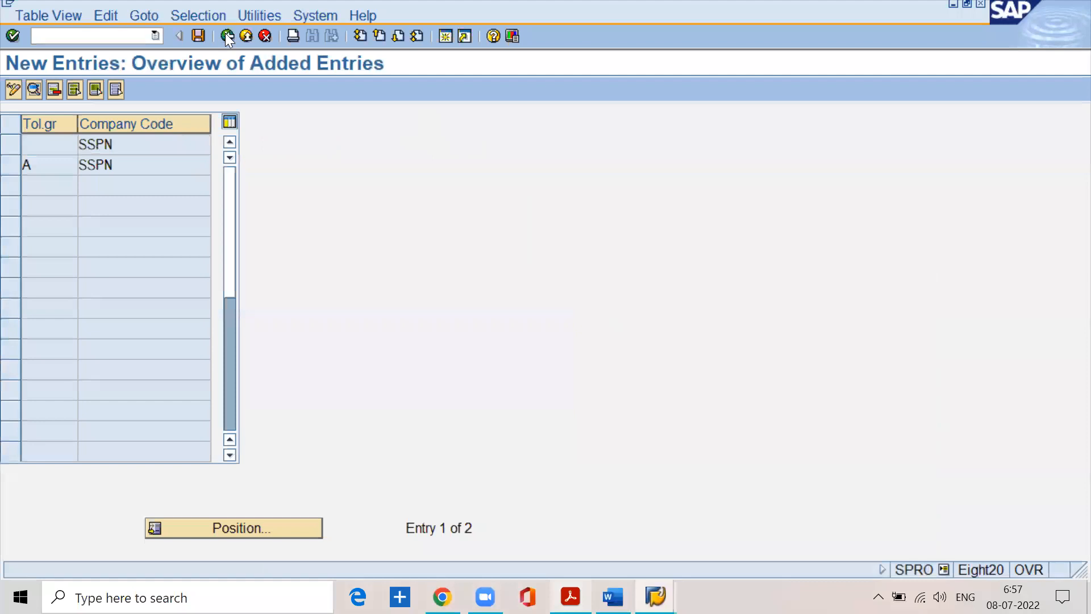
click(225, 34)
click(226, 35)
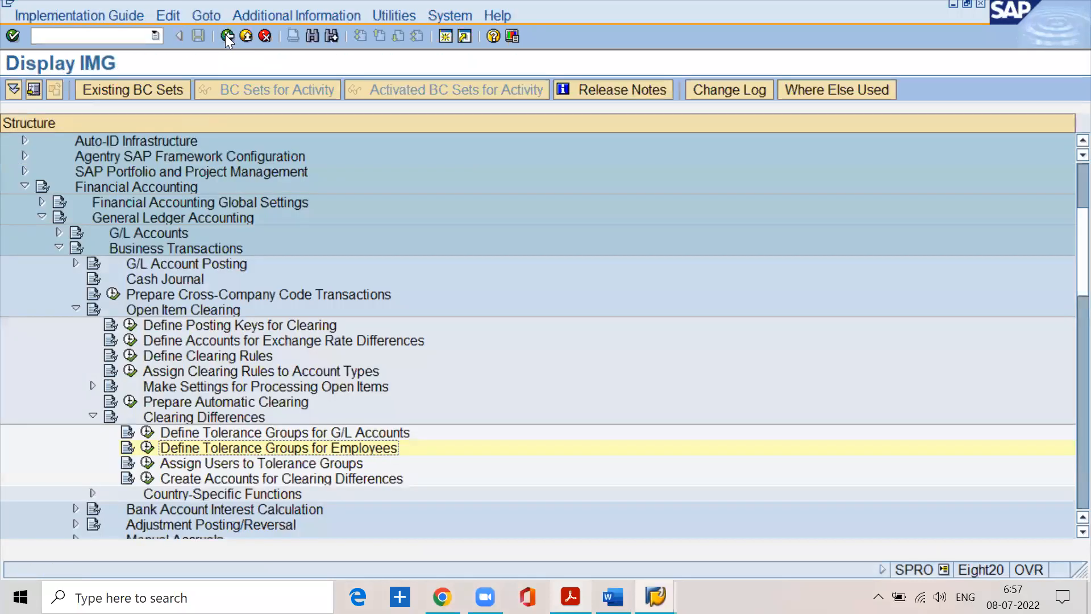
click(178, 464)
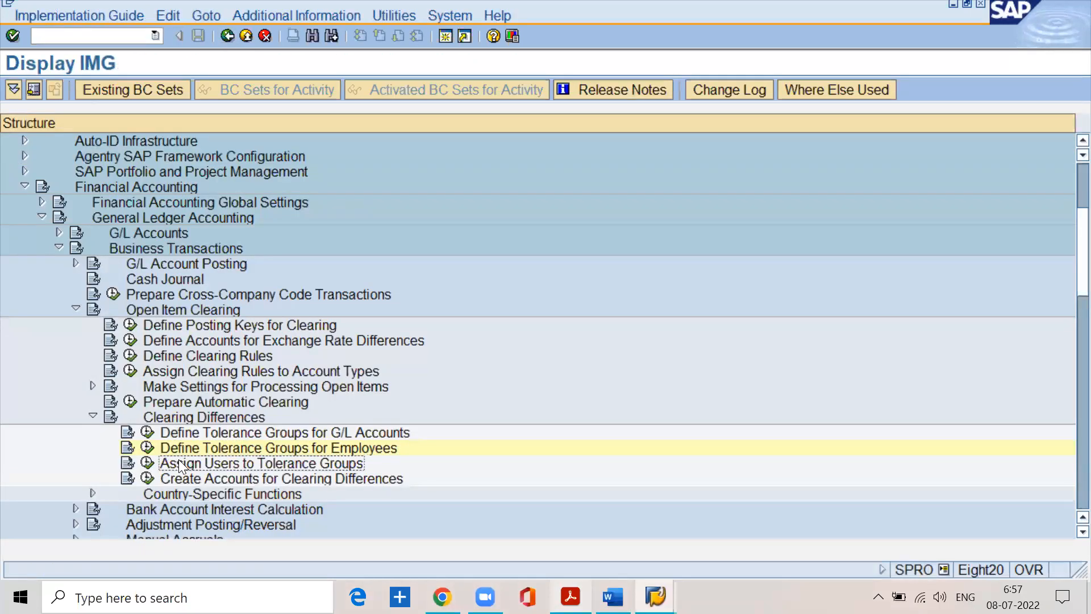
click(149, 462)
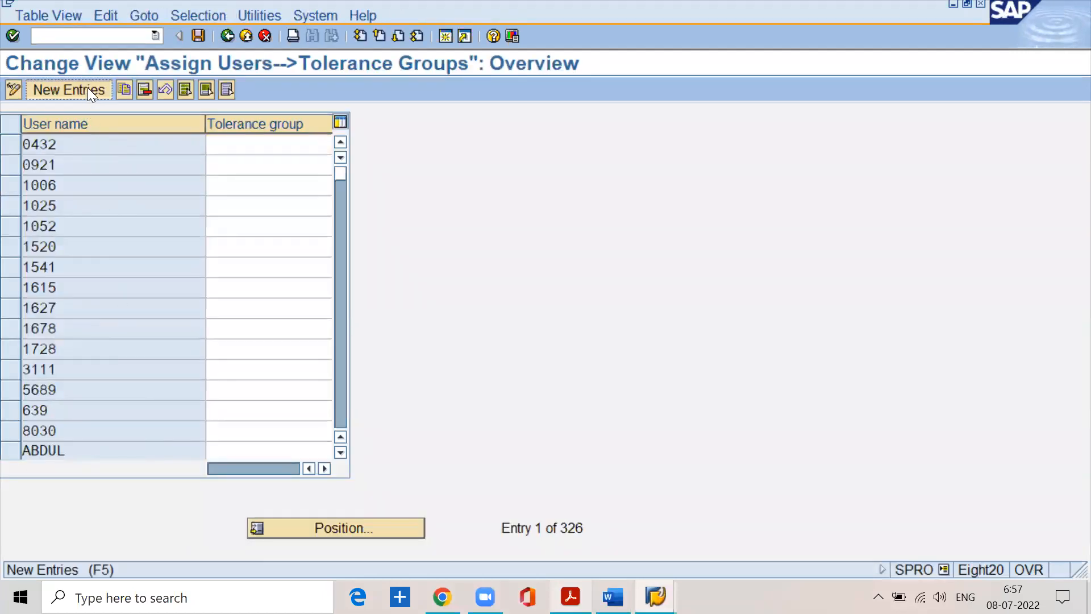
click(87, 89)
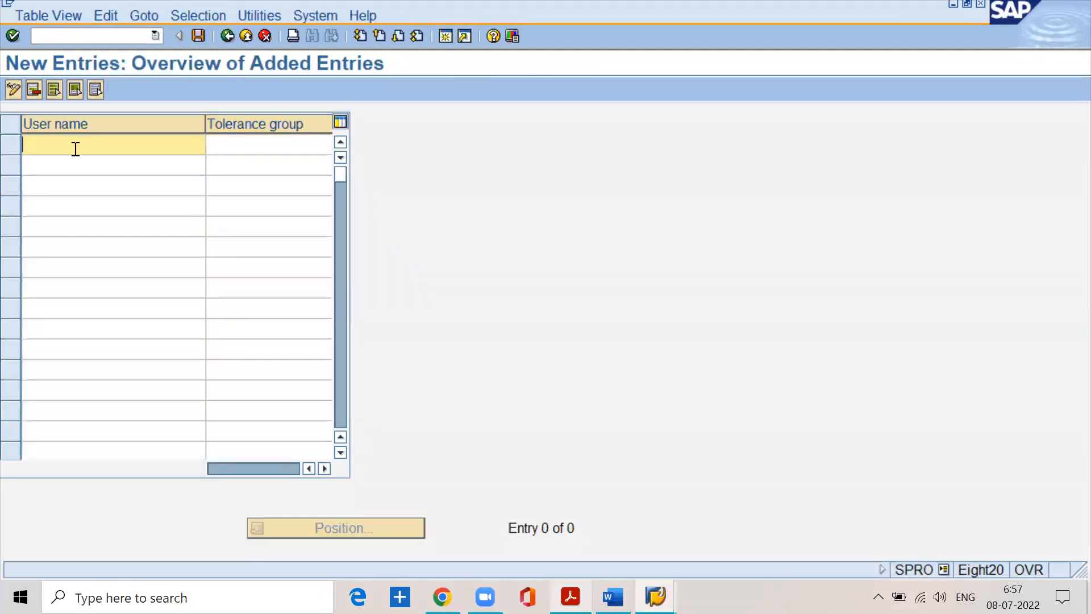
- Try to save a new assignment with the employee's user name and a blank tolerance group
text(lakshman)
key(Tab)
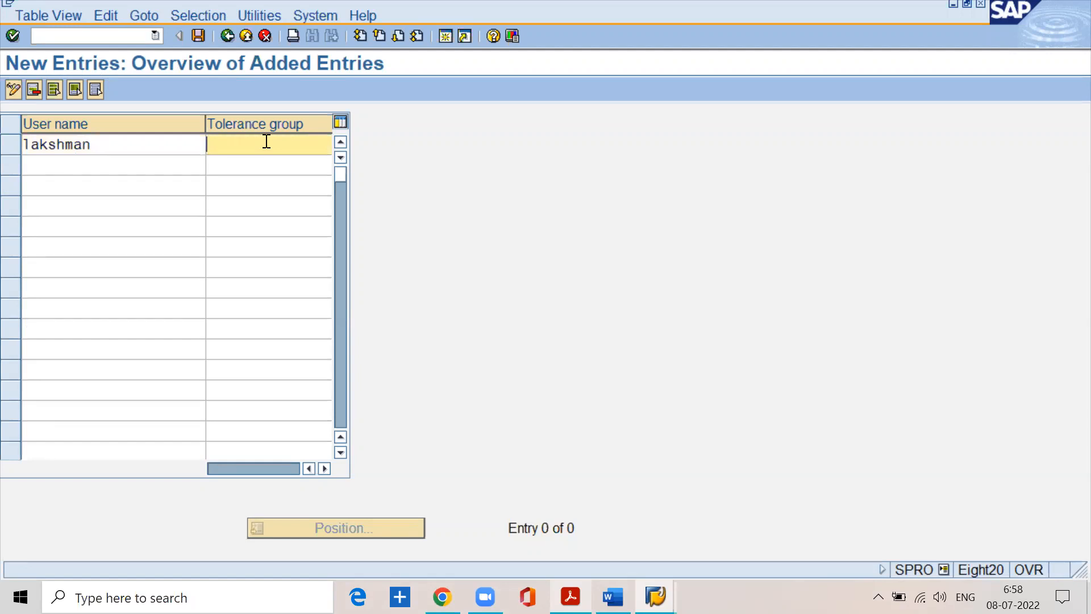
click(123, 144)
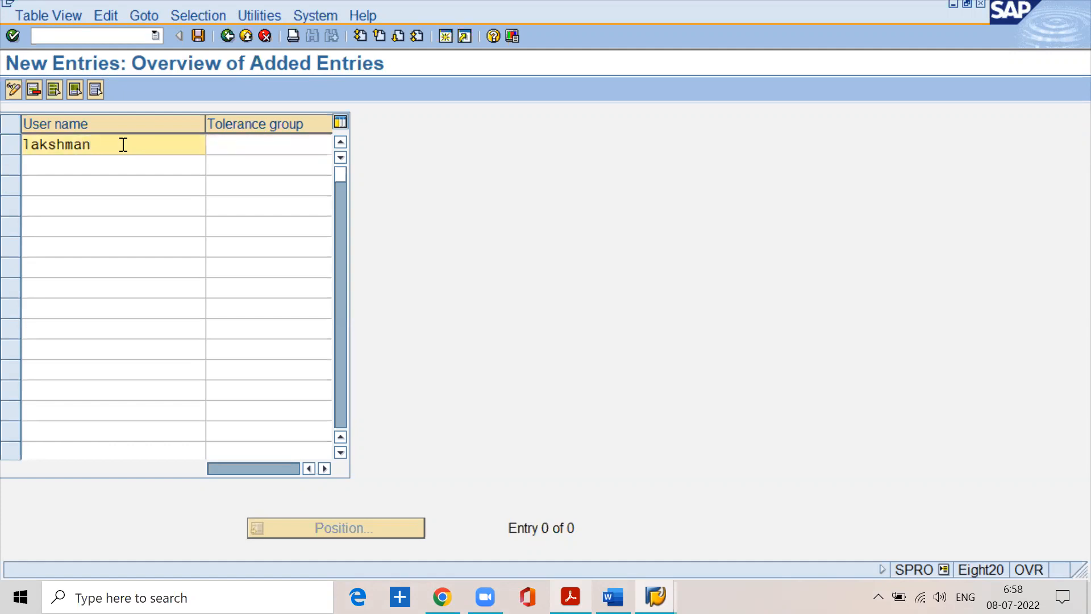
click(198, 35)
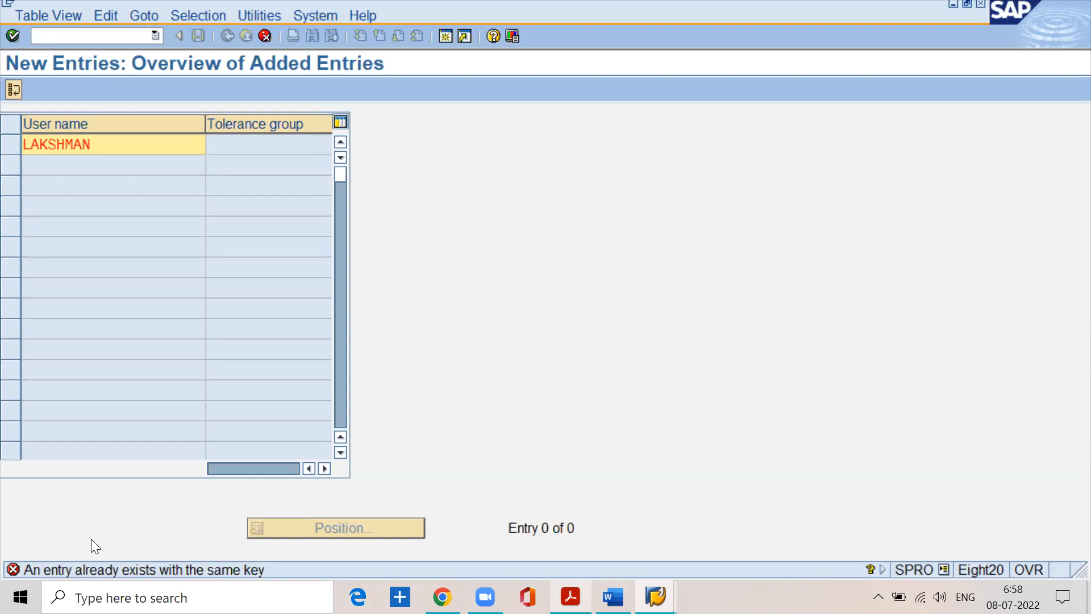
- Read section 8 on global parameters in BASIC SETTINGS.pdf, including the SPRO path to Enter Global Parameters (OBY6)
click(571, 597)
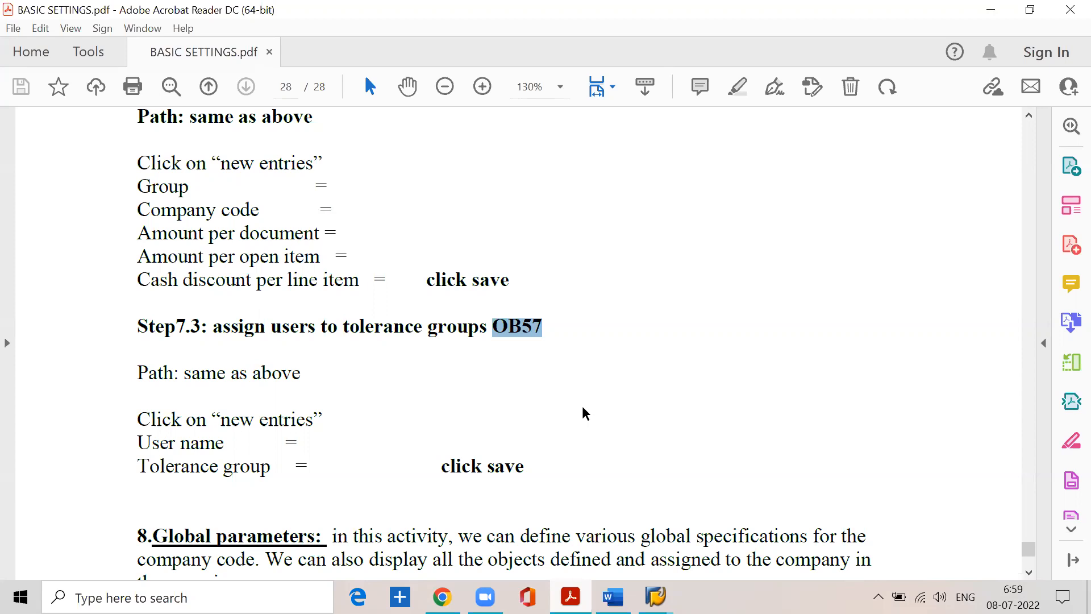
scroll(583, 407, down, 3)
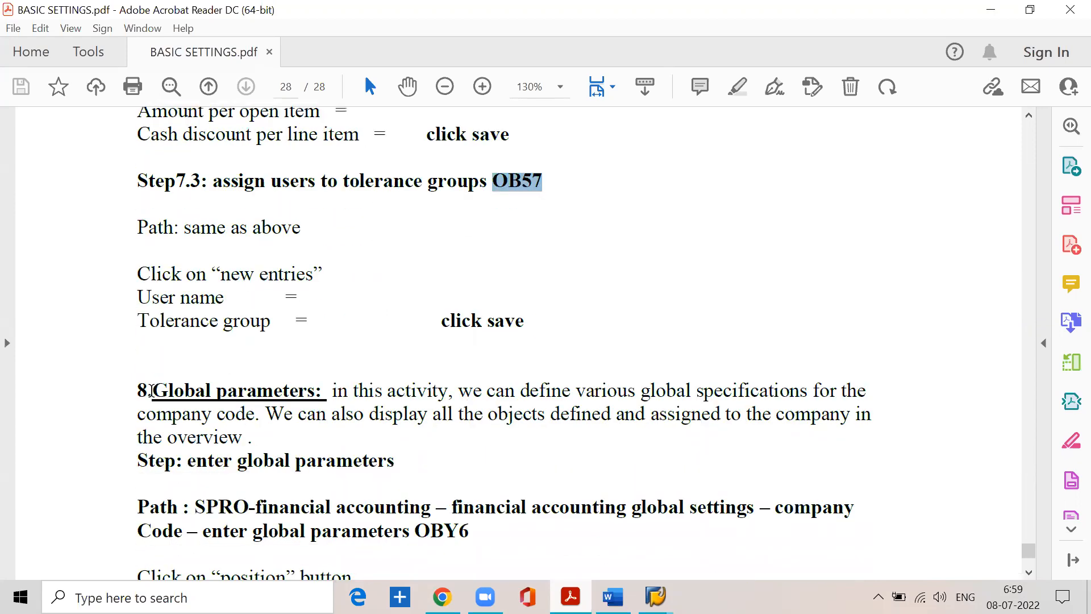
drag(152, 390, 865, 396)
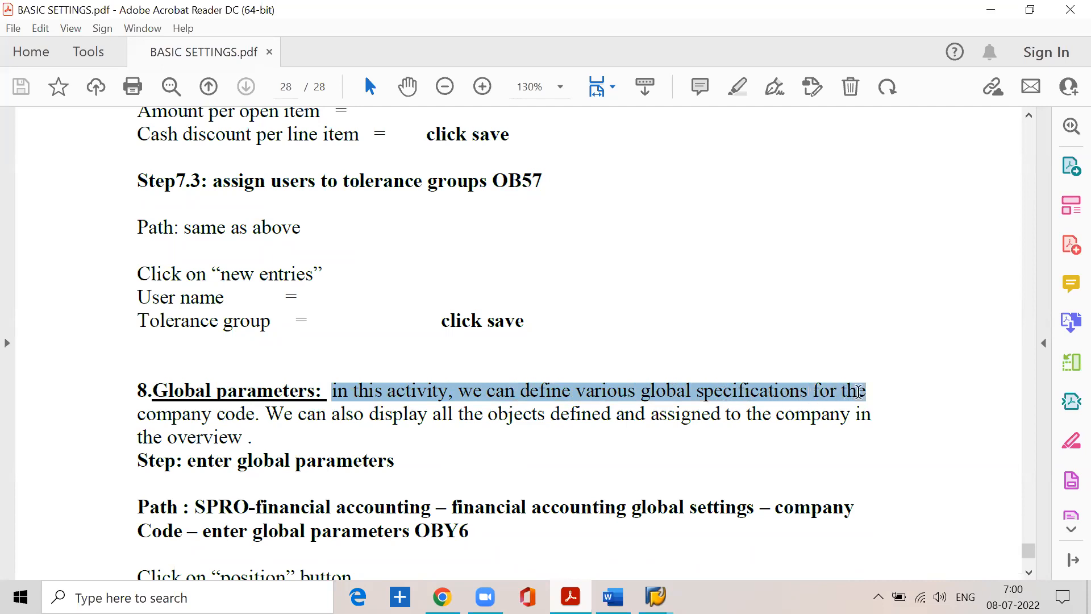
click(254, 416)
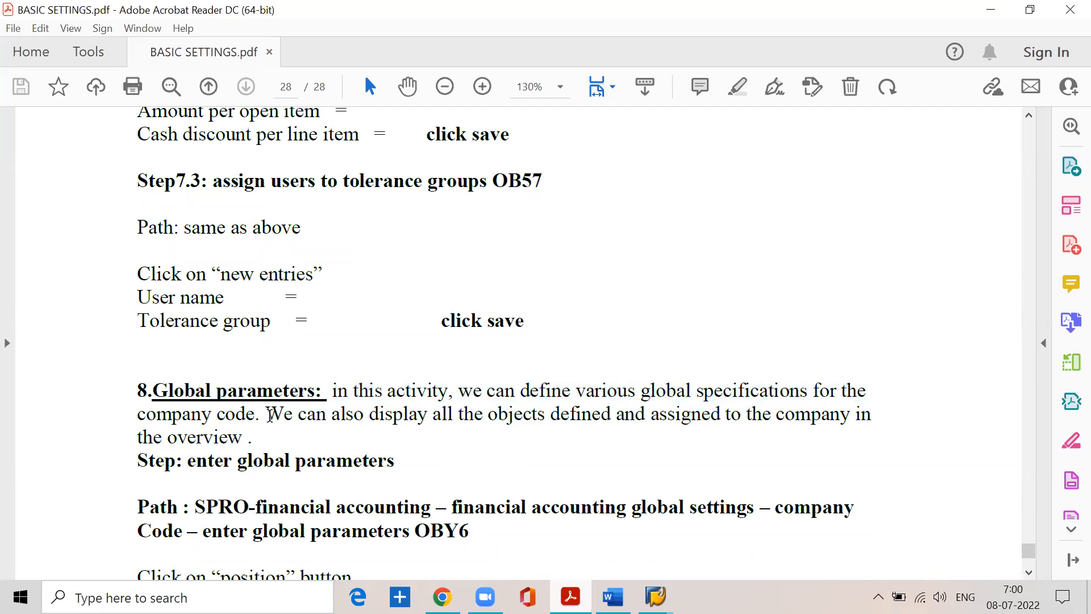
drag(270, 416, 871, 414)
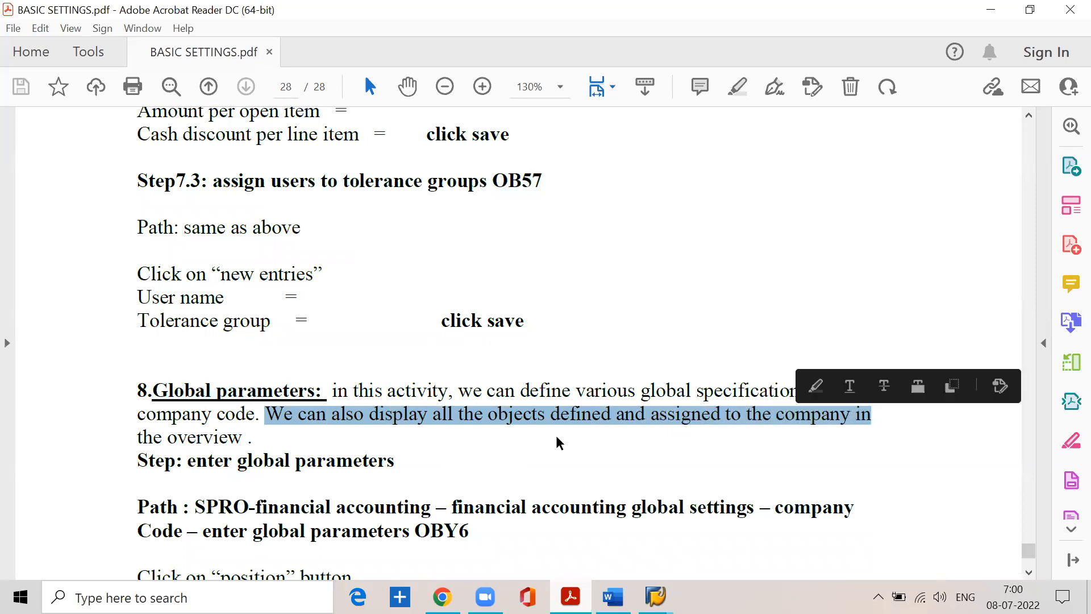
click(244, 440)
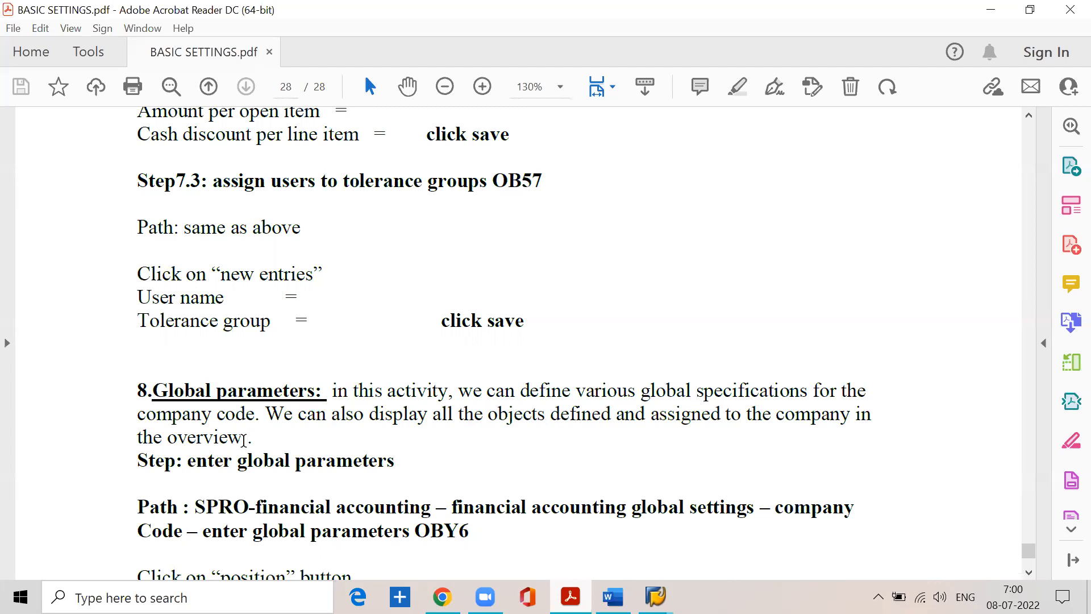
scroll(244, 439, down, 5)
drag(206, 364, 233, 364)
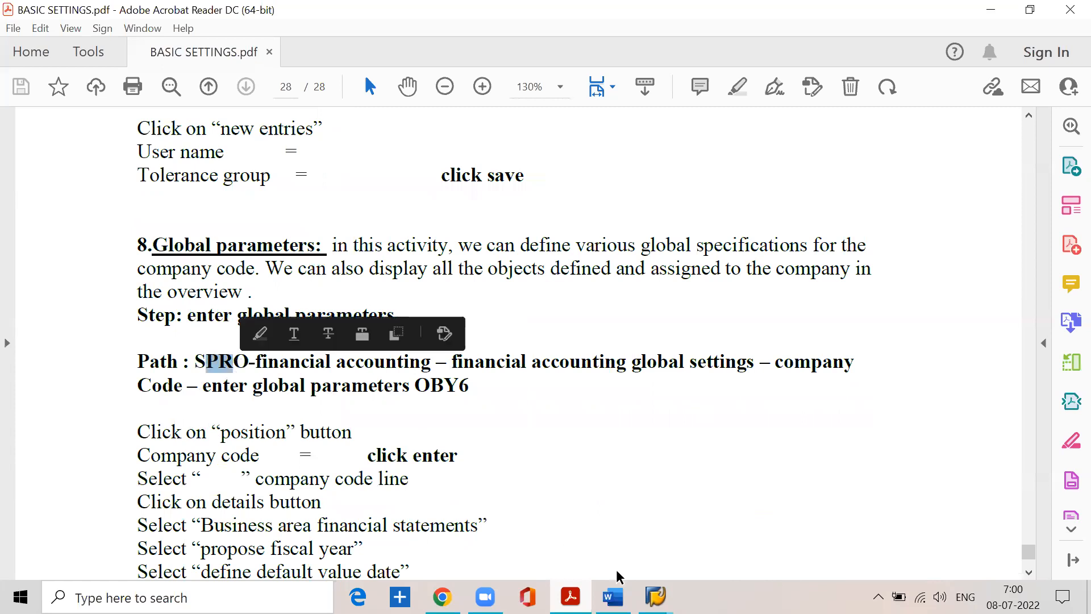
- Switch back to SAP, abandon the current entry with /nspro, and display the reference IMG
mouse_move(656, 595)
click(662, 544)
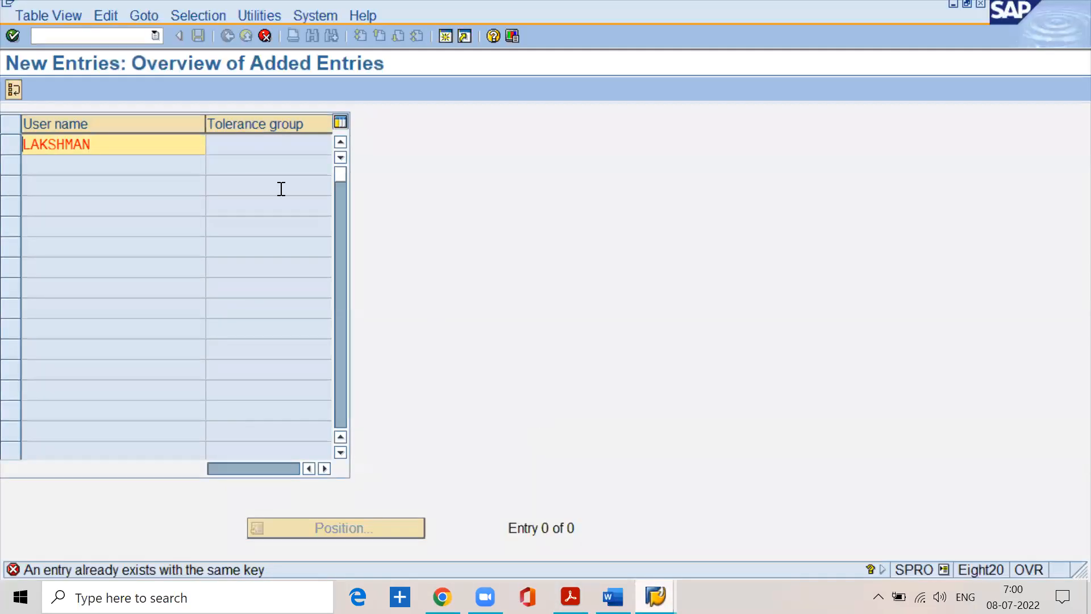
click(147, 39)
text(/nspro)
key(Return)
click(121, 92)
- Open Enter Global Parameters in the IMG under Financial Accounting, Financial Accounting Global Settings, Company Code
click(111, 372)
click(25, 370)
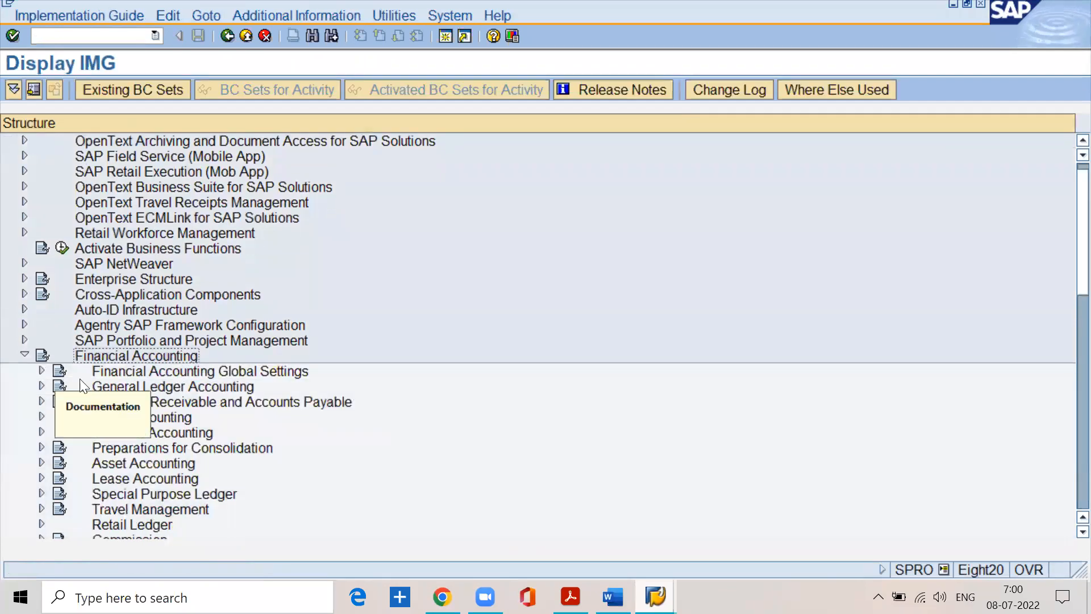
click(109, 371)
click(42, 370)
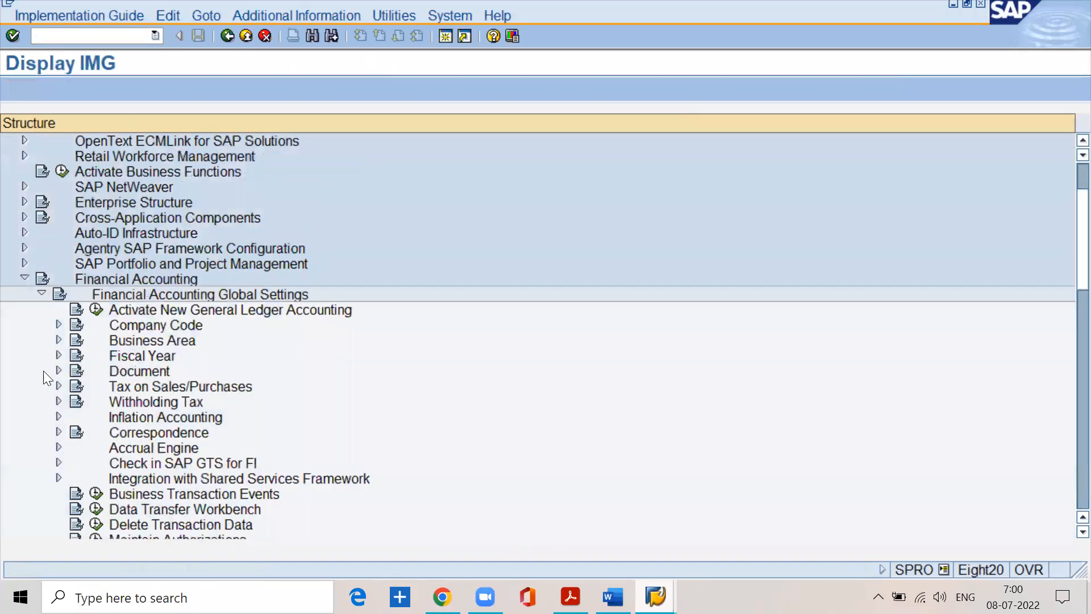
click(116, 327)
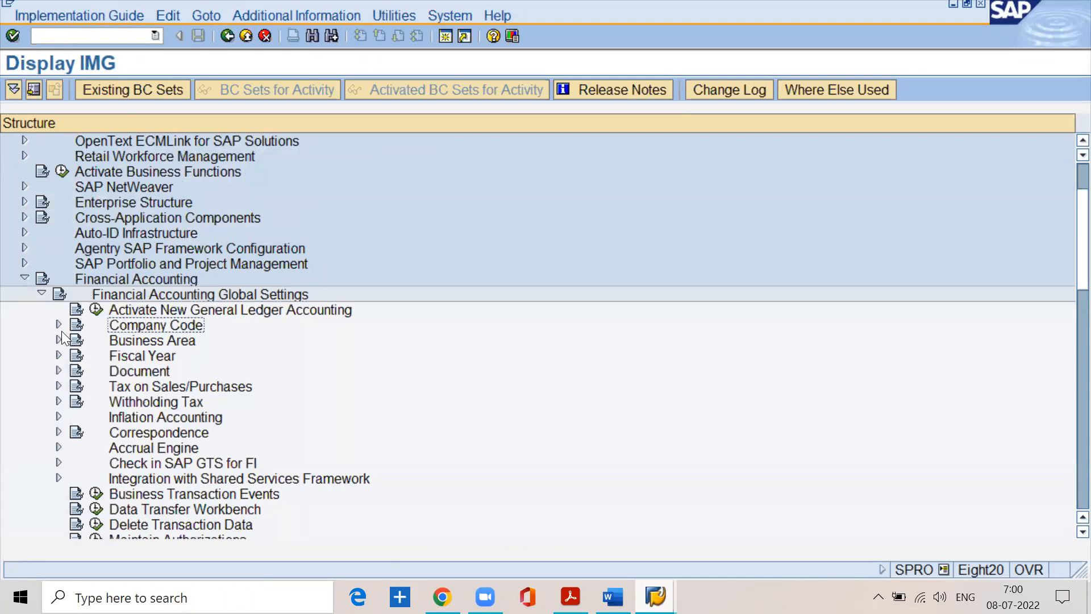
click(59, 326)
click(129, 341)
click(114, 339)
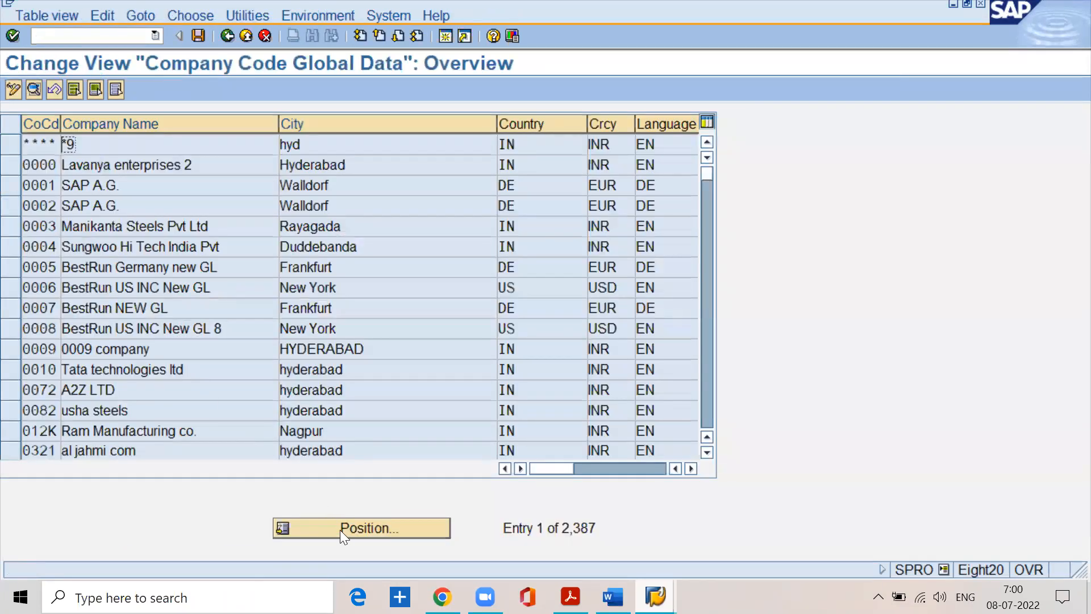
- Position the company code list at SSPN, checking the procedure in BASIC SETTINGS.pdf, and select the SSPN line
click(342, 527)
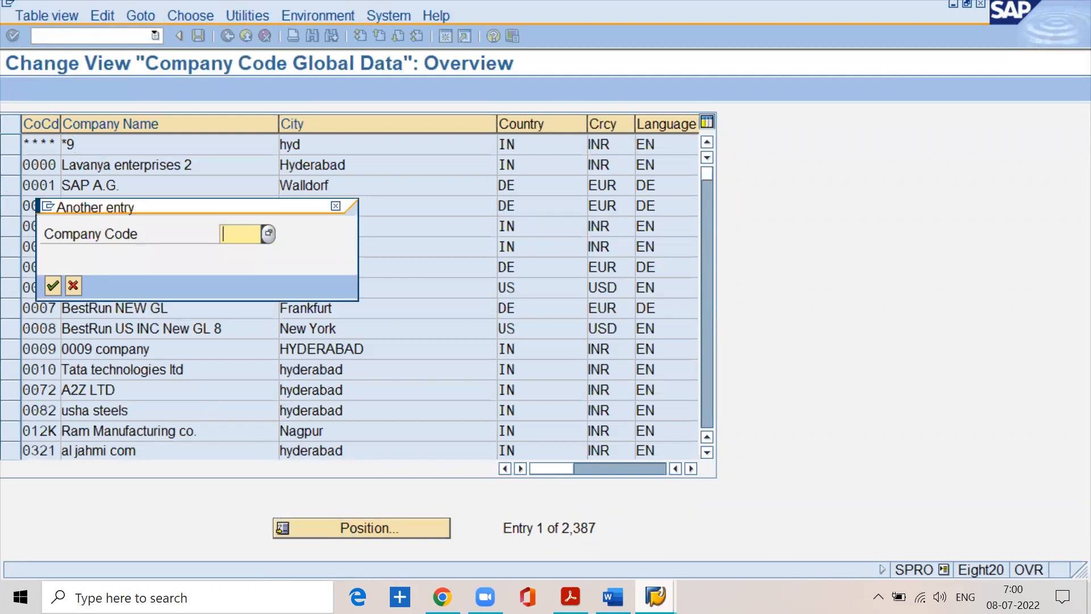
click(570, 597)
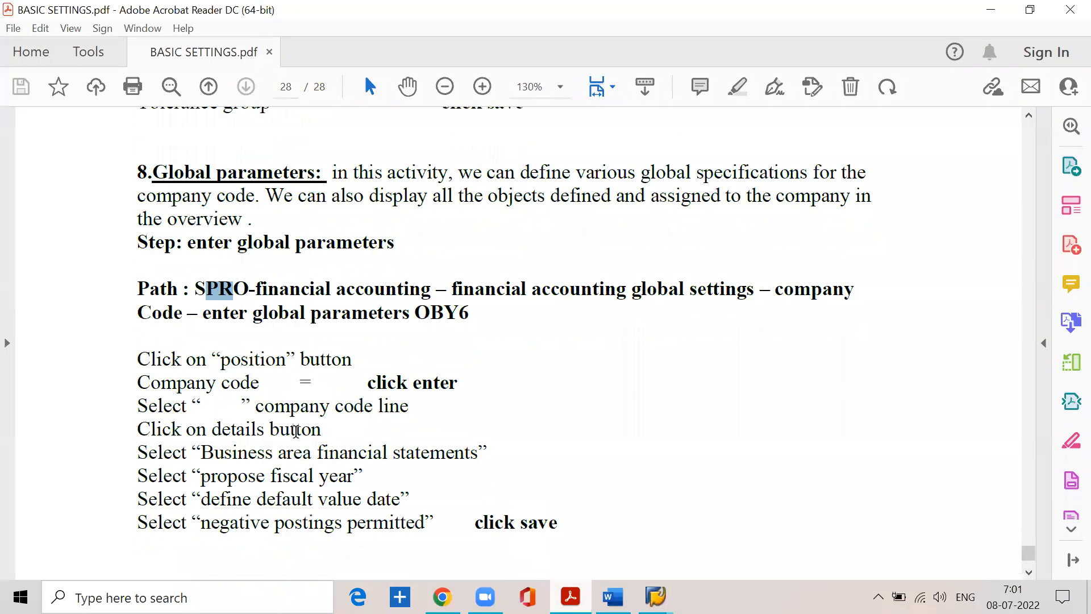
click(361, 370)
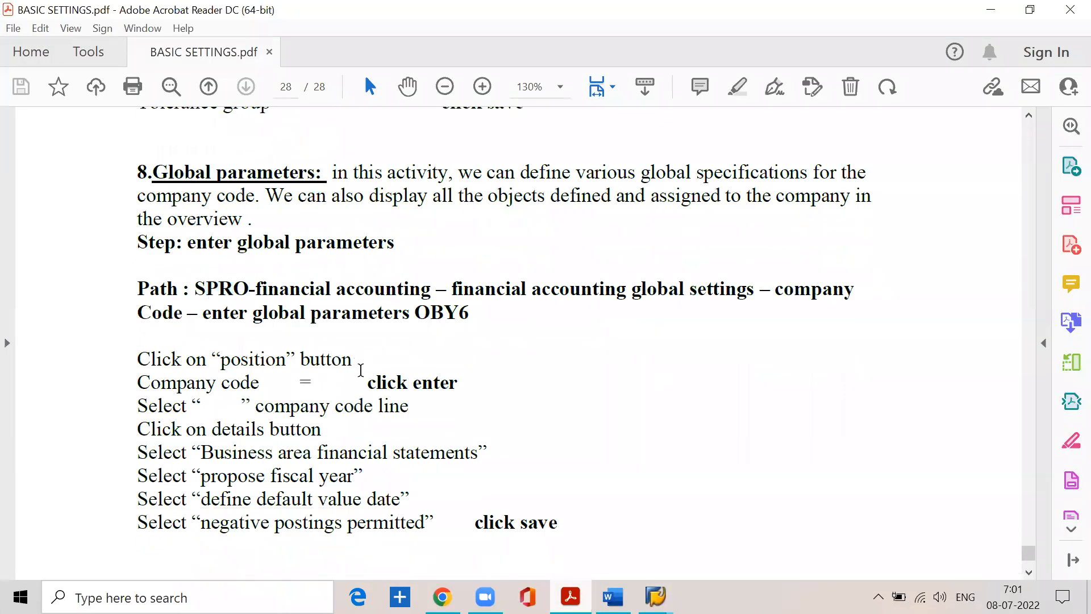
click(1006, 7)
text(sspn)
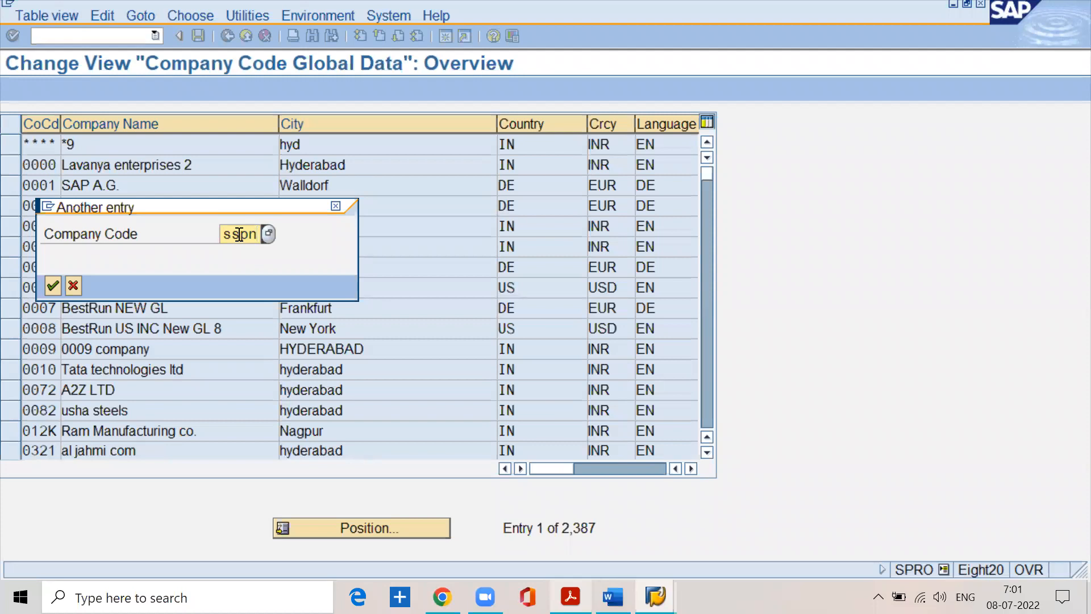
click(55, 288)
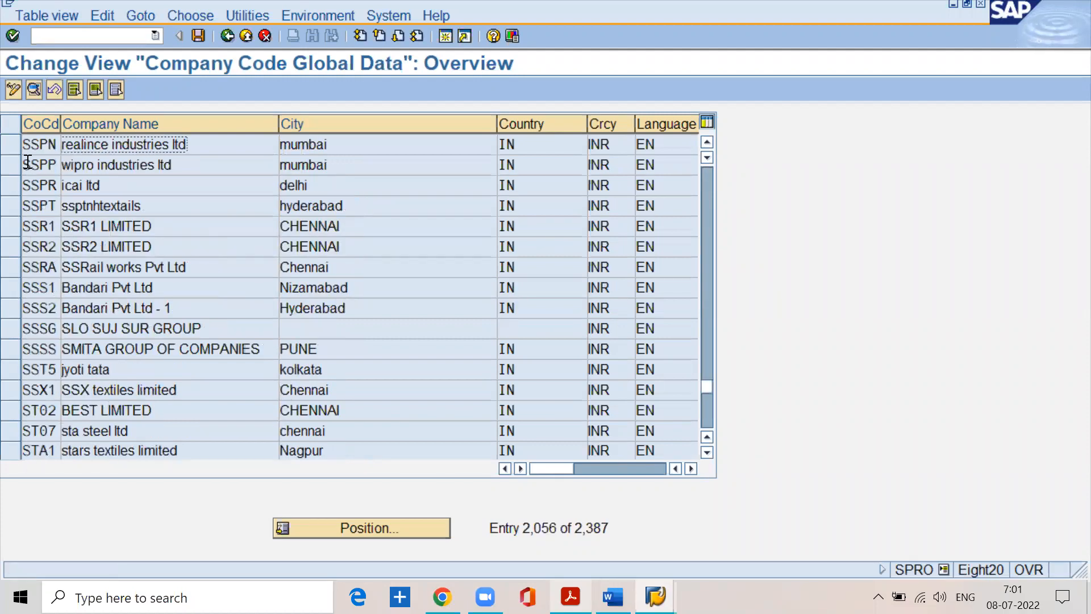
double_click(57, 144)
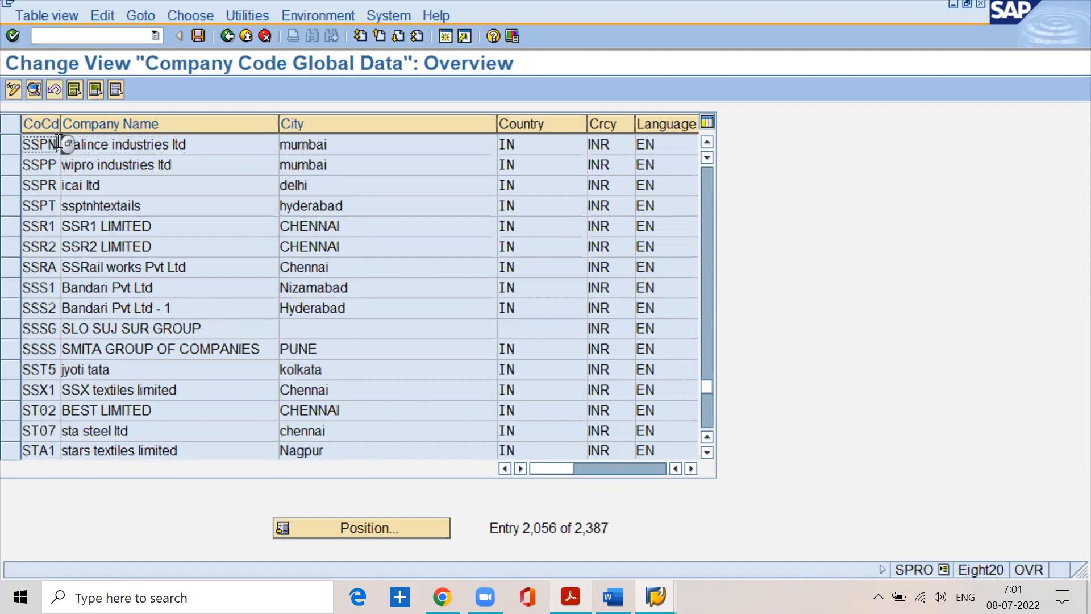
click(8, 145)
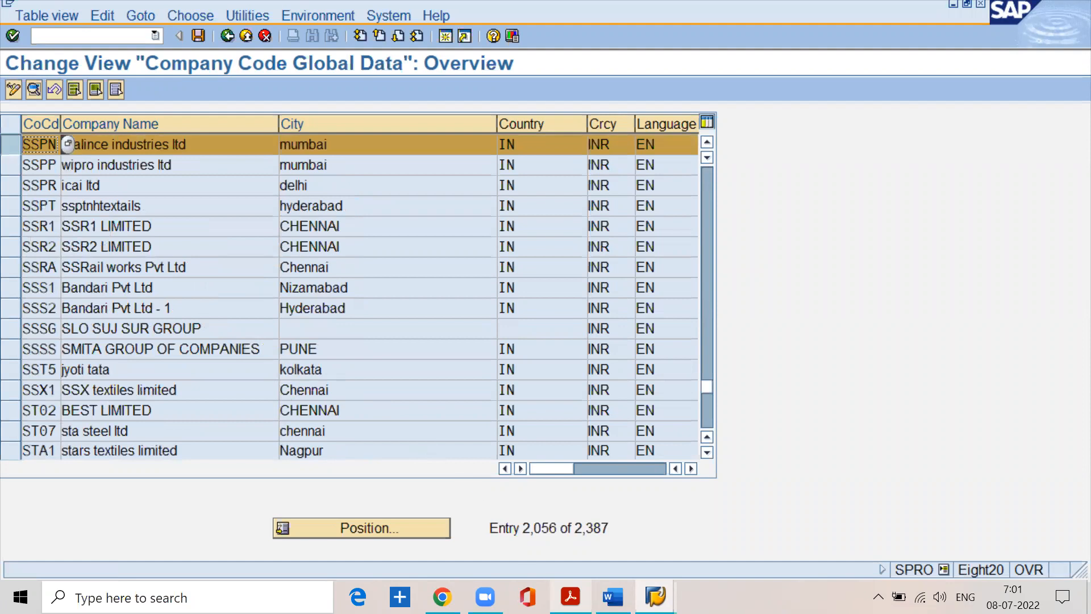
- Review section 8 on global parameters in BASIC SETTINGS.pdf, from selecting the company code line to opening its details
key(alt+Tab)
drag(199, 405, 248, 405)
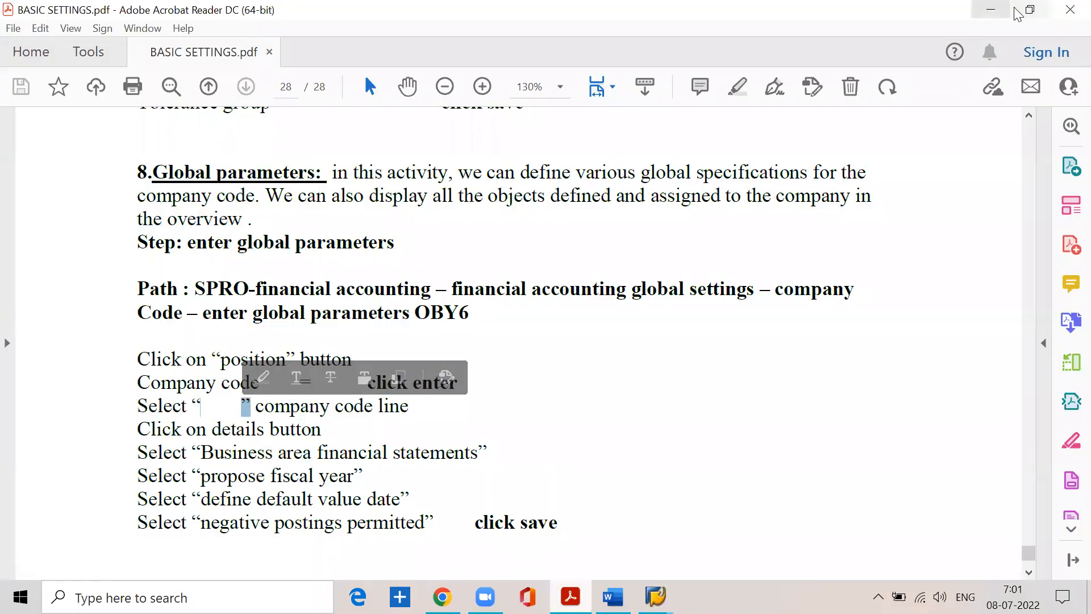
click(990, 9)
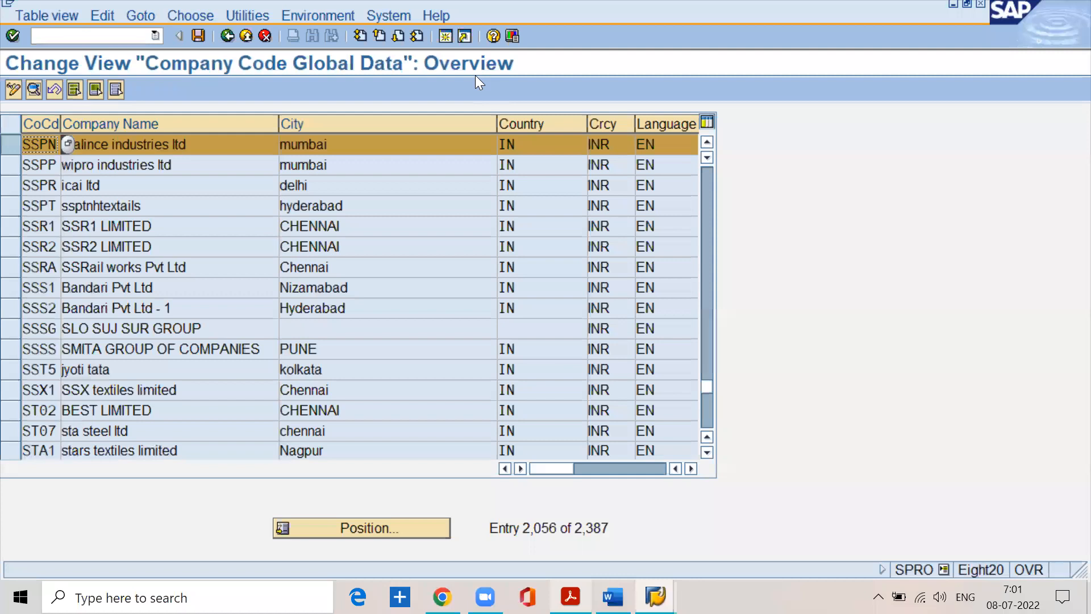
key(alt+Tab)
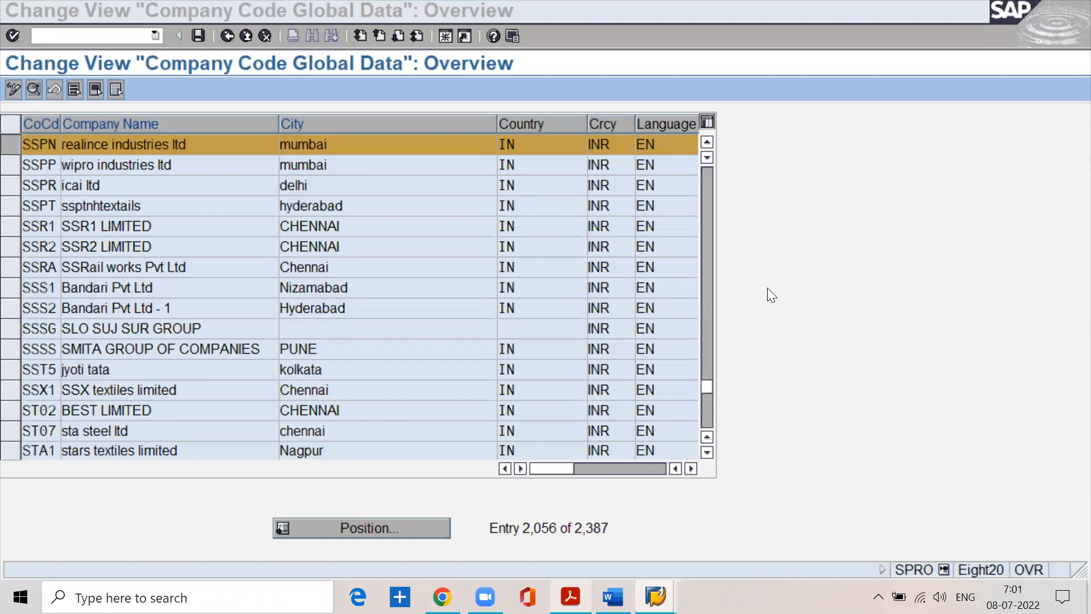
click(571, 597)
scroll(420, 432, up, 10)
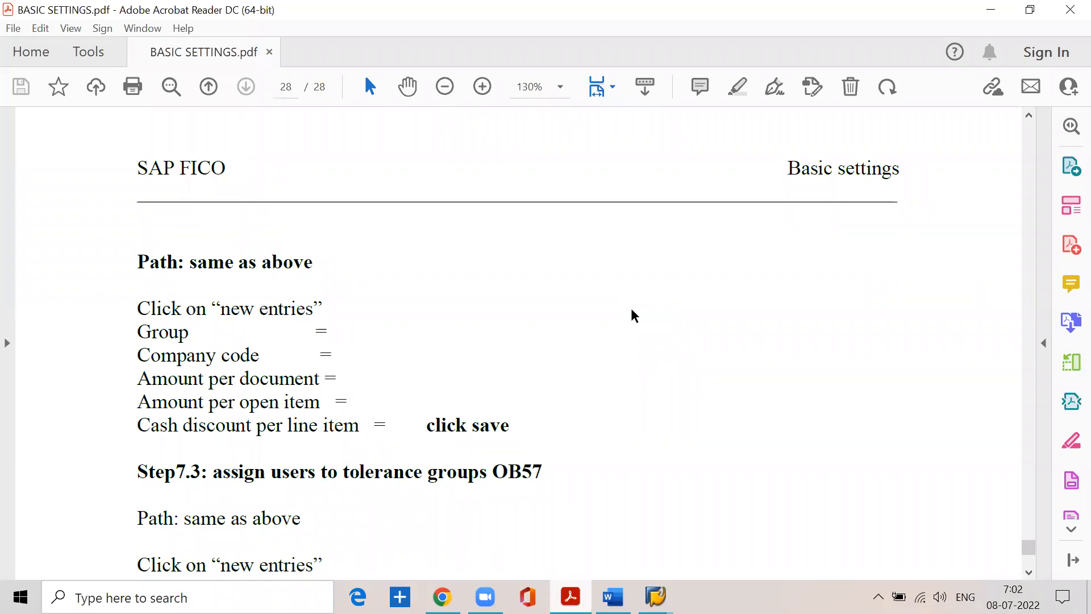
scroll(632, 316, down, 10)
scroll(589, 346, down, 1)
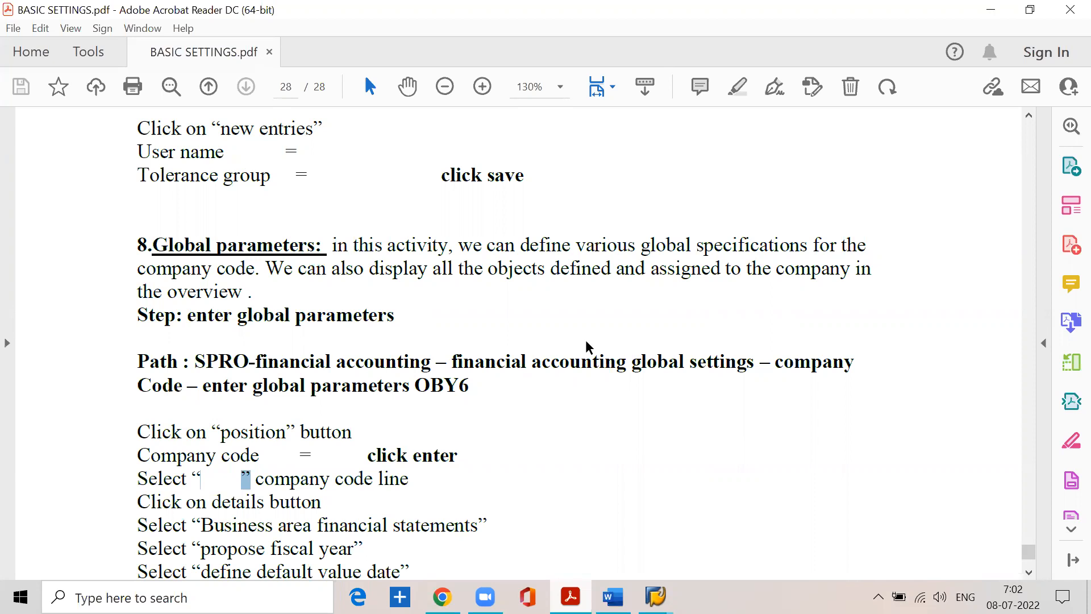
click(553, 31)
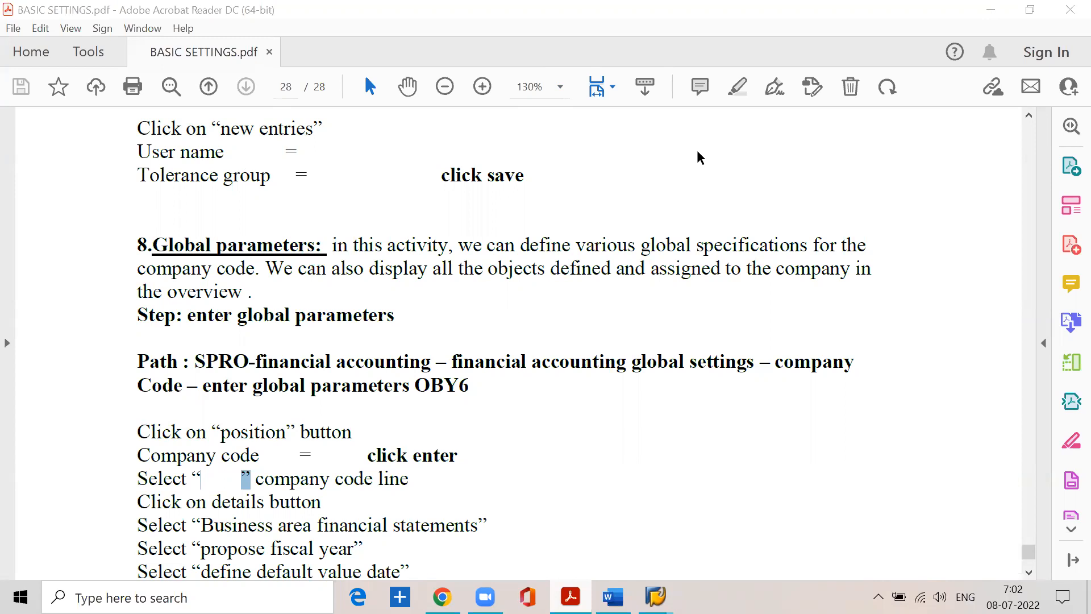
scroll(614, 347, down, 3)
scroll(563, 341, down, 5)
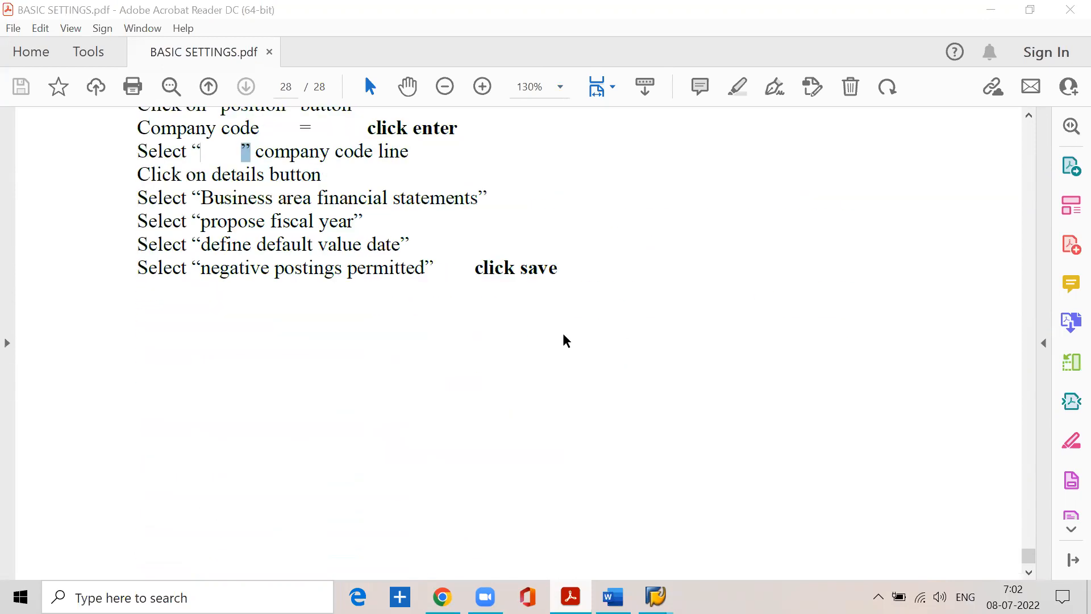
scroll(561, 341, up, 10)
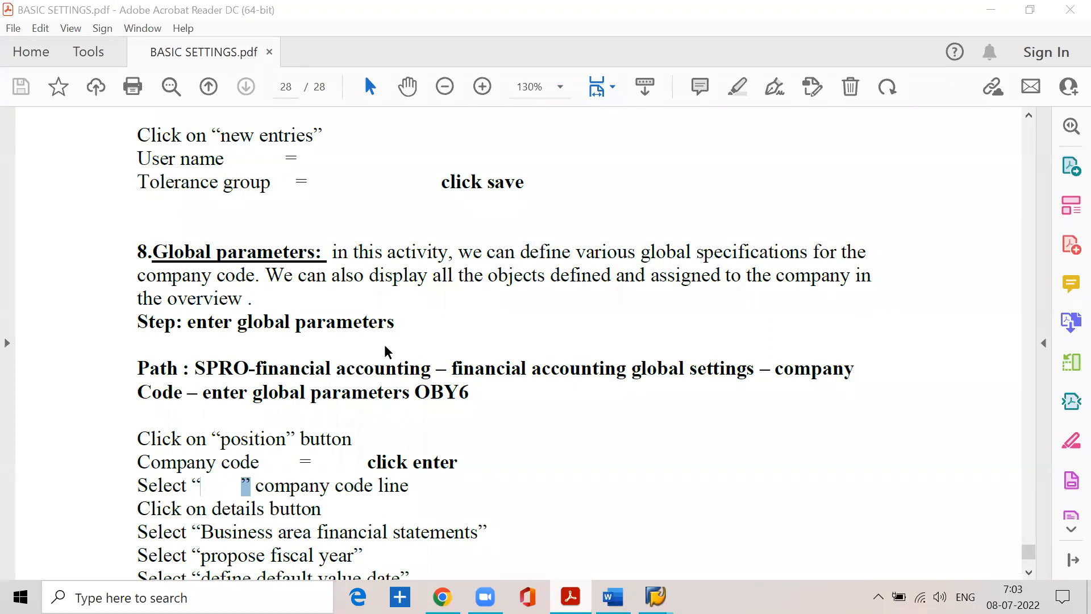
click(314, 254)
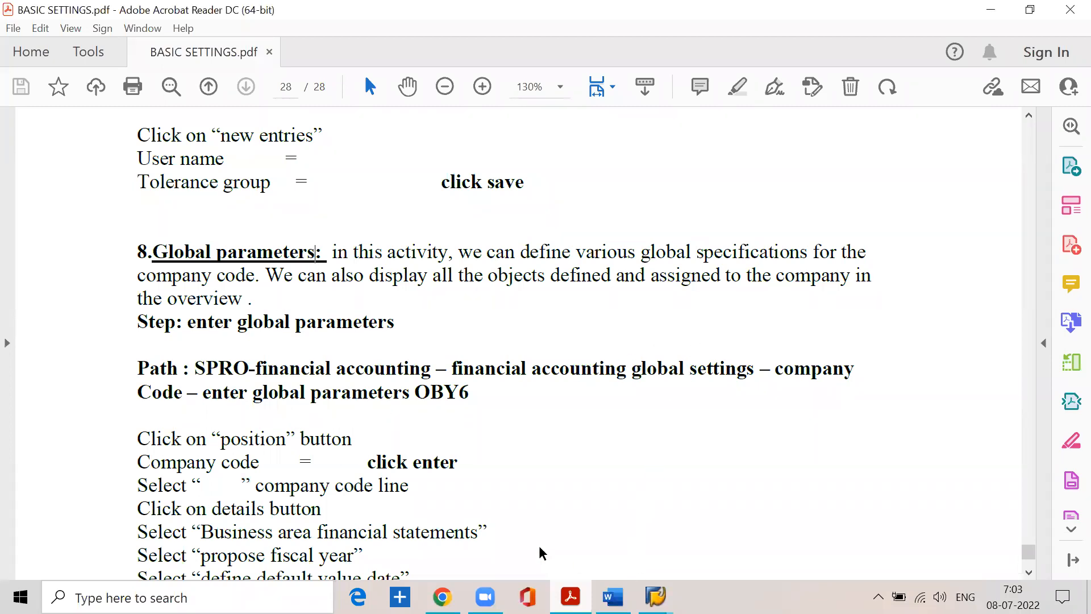
scroll(370, 449, down, 3)
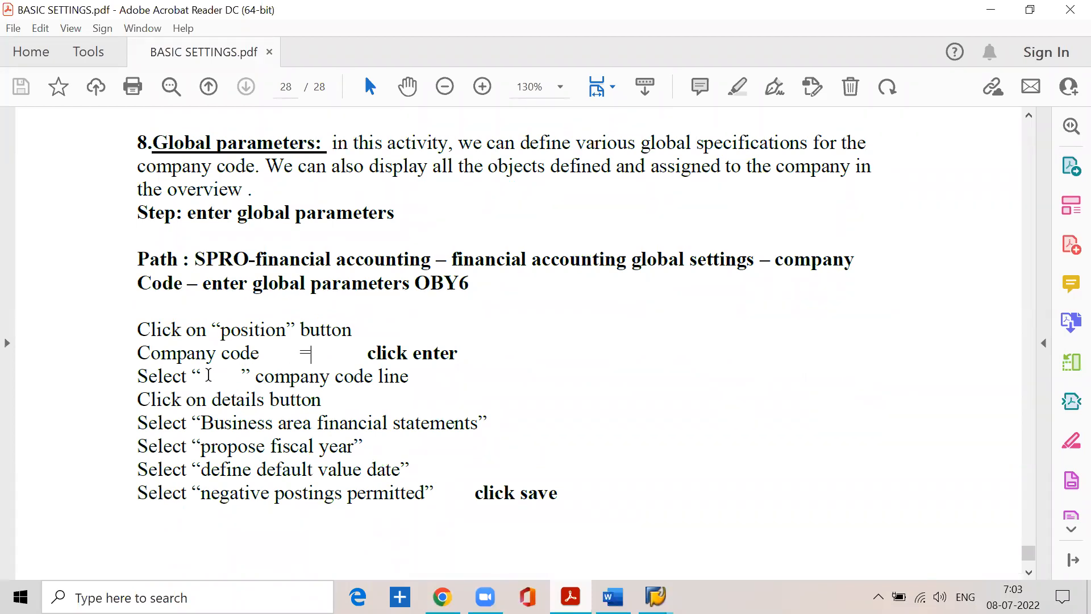
click(323, 399)
- Switch back to SAP and open the global data details of company code SSPN
mouse_move(654, 594)
click(657, 556)
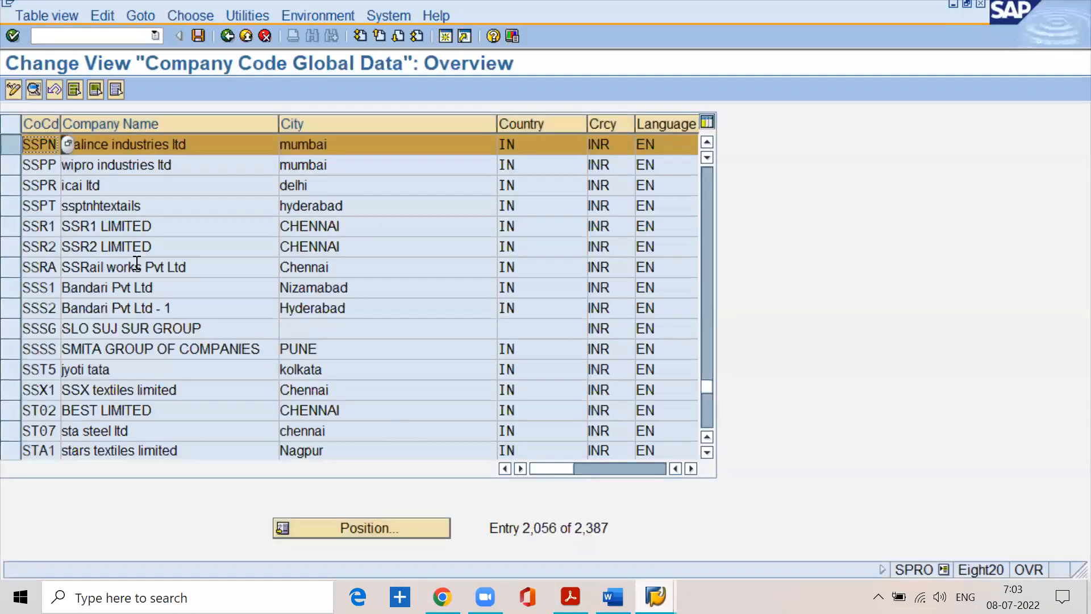
click(35, 89)
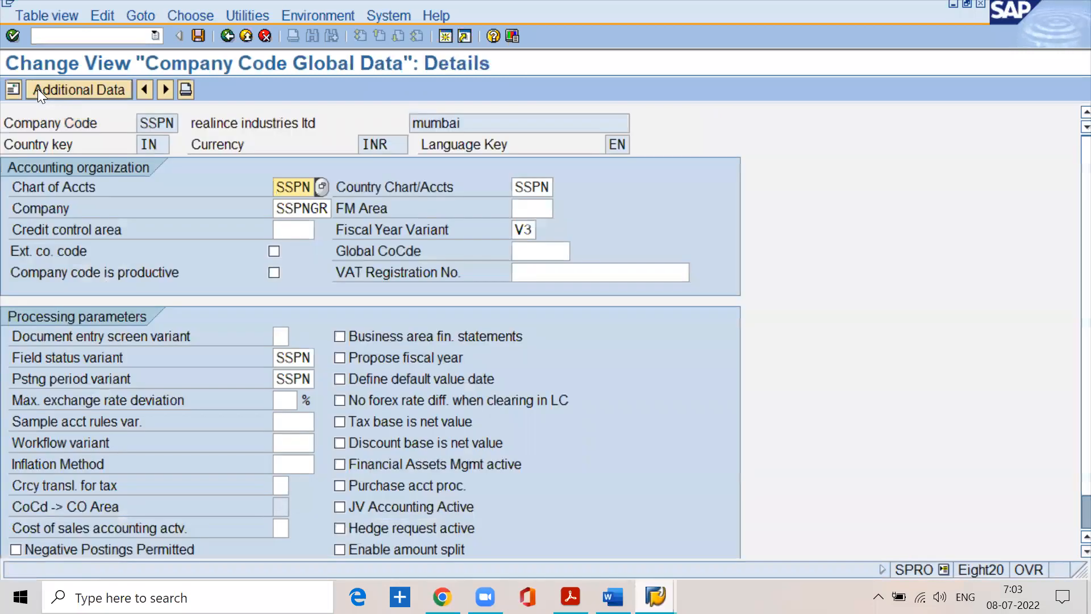
- Examine the country key, currency, language key, chart of accounts and company assigned to company code SSPN
drag(180, 124, 138, 144)
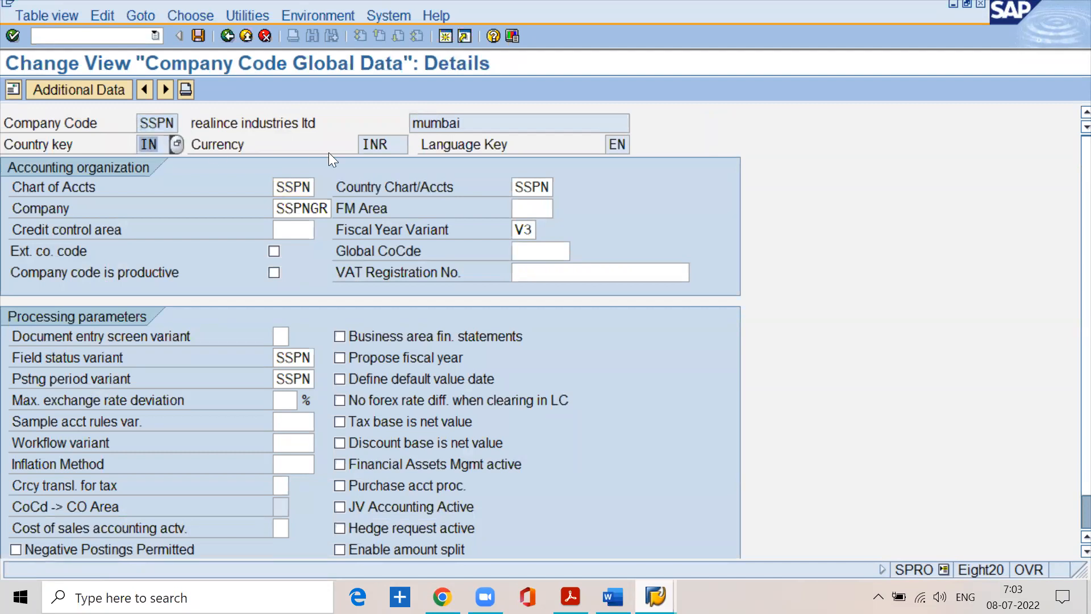
drag(391, 145, 338, 141)
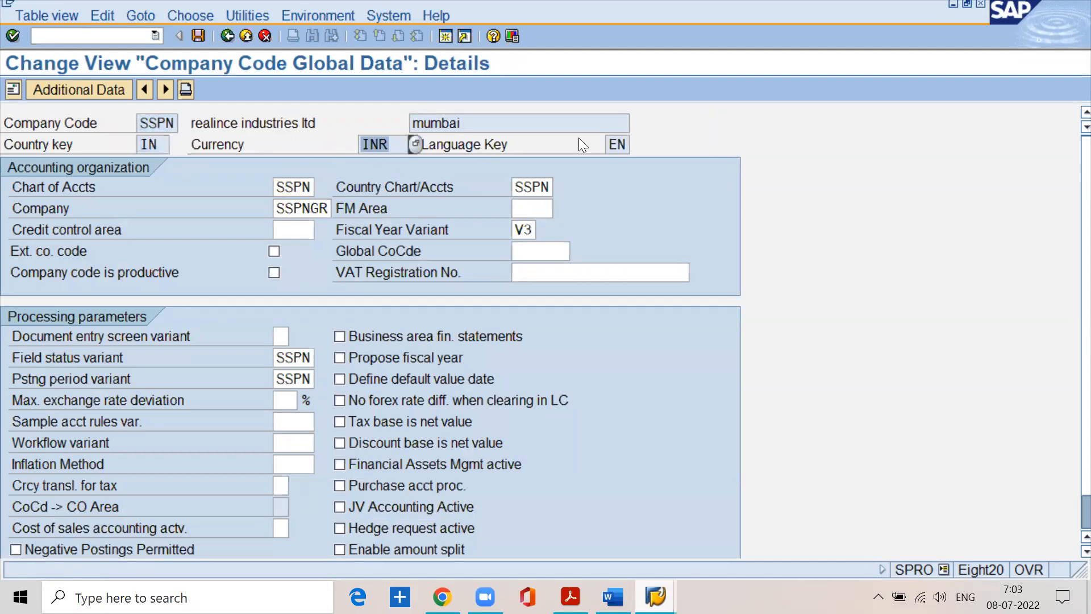
click(609, 145)
click(167, 139)
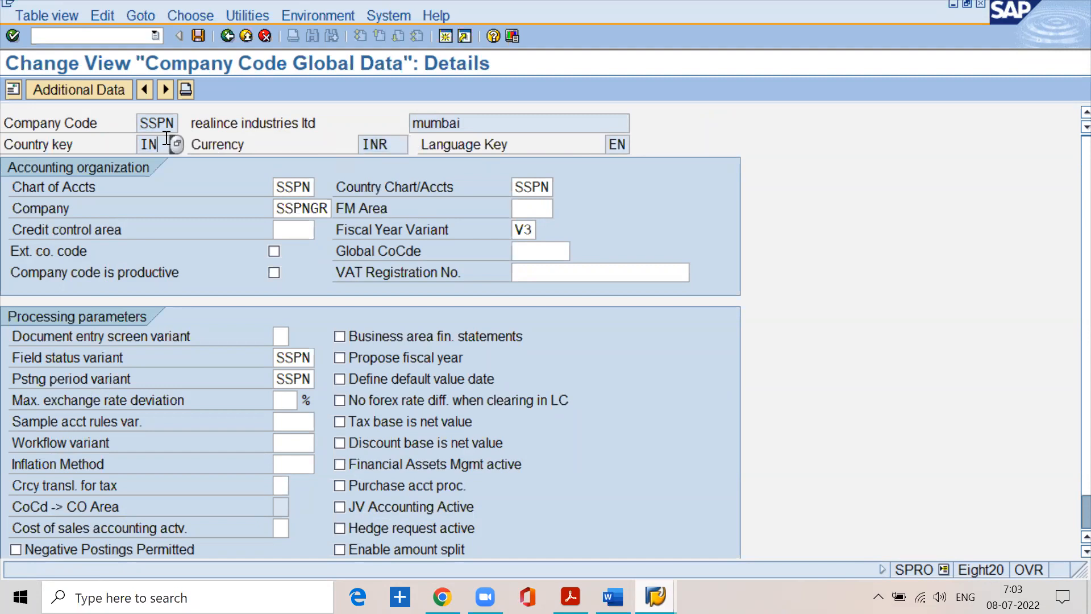
click(387, 145)
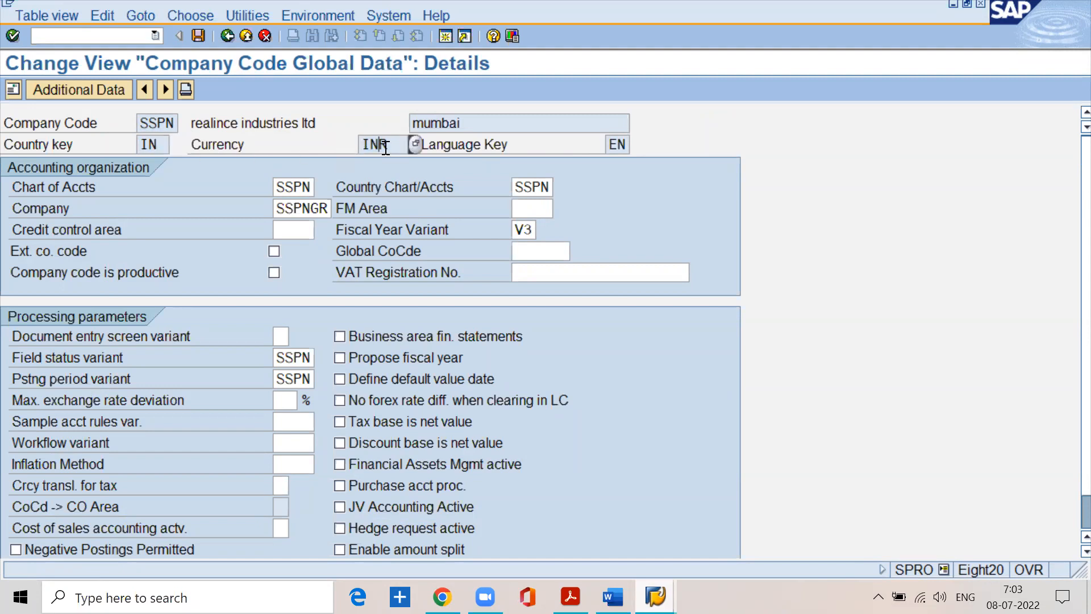
click(617, 143)
drag(312, 186, 274, 186)
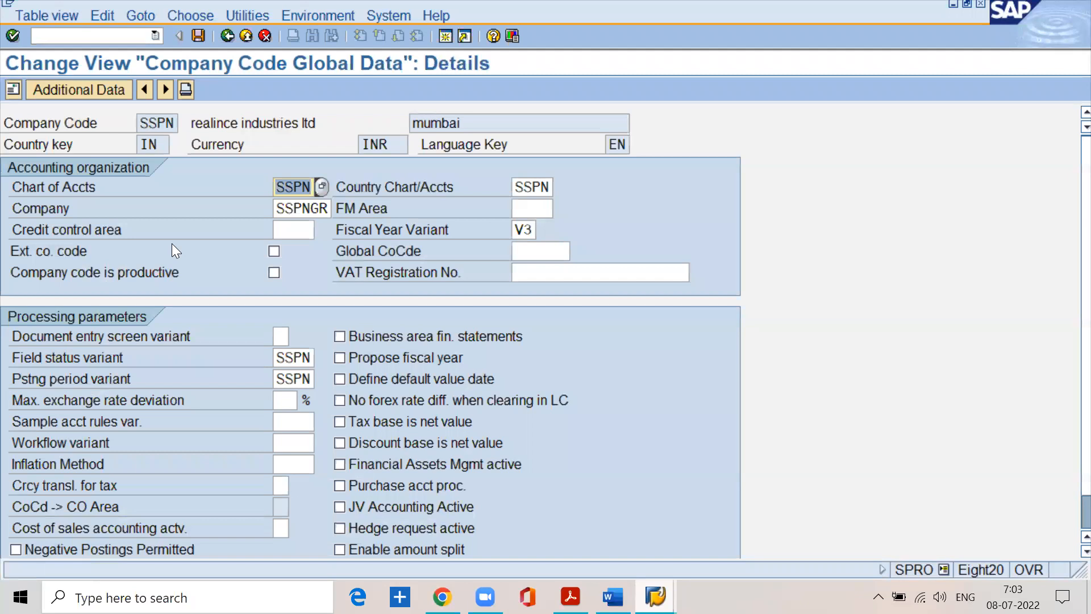
click(330, 209)
drag(330, 209, 264, 210)
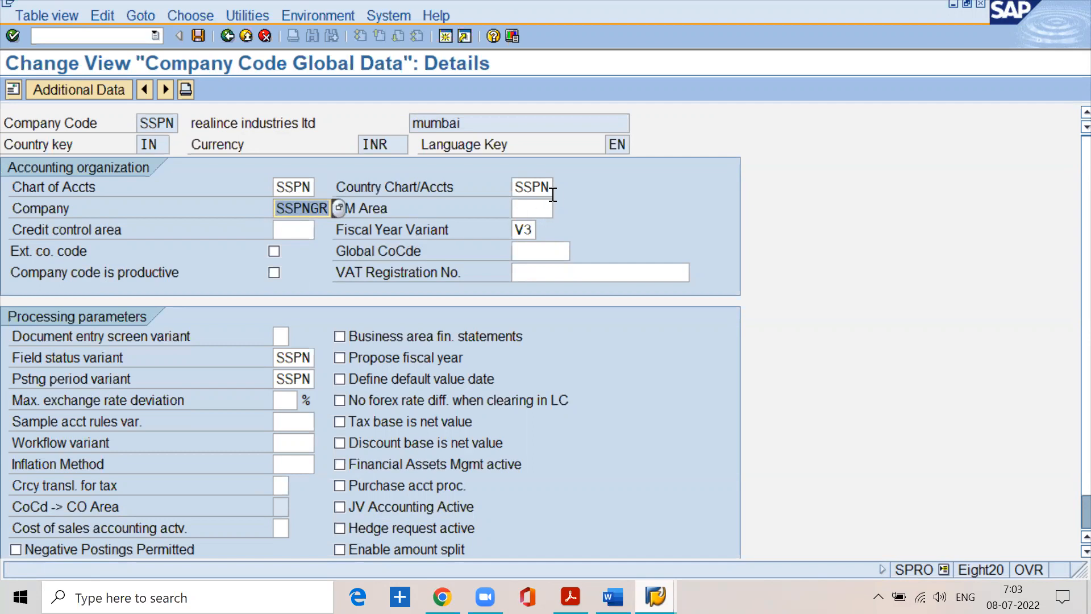
- Clear the Country Chart/Accts entry for company code SSPN
click(552, 186)
key(BackSpace)
key(BackSpace)
key(BackSpace)
key(BackSpace)
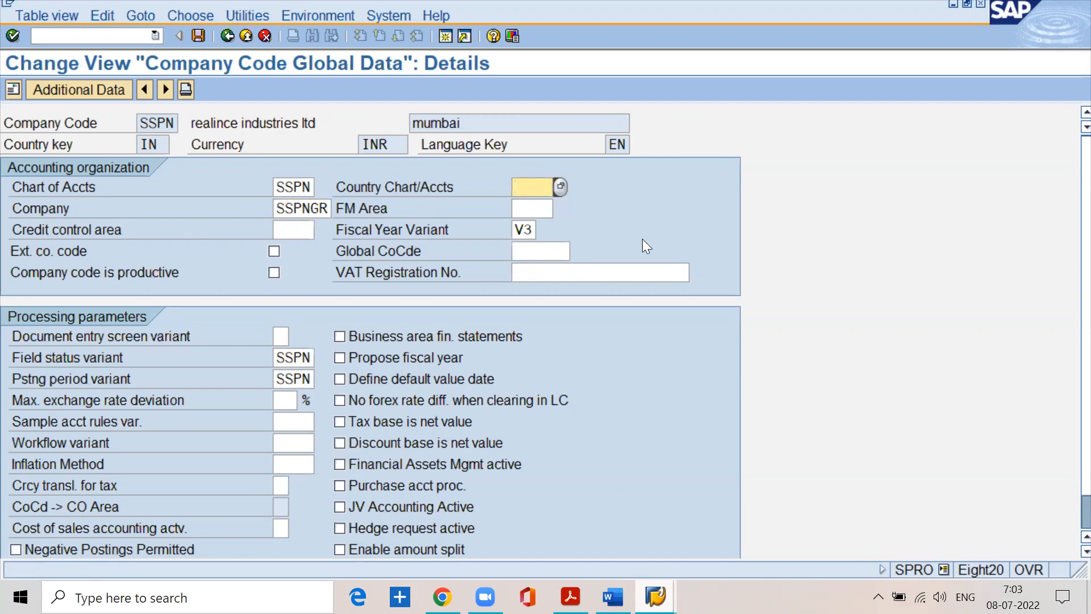
- Check the fiscal year variant, field status variant and posting period variant assigned to company code SSPN
double_click(535, 230)
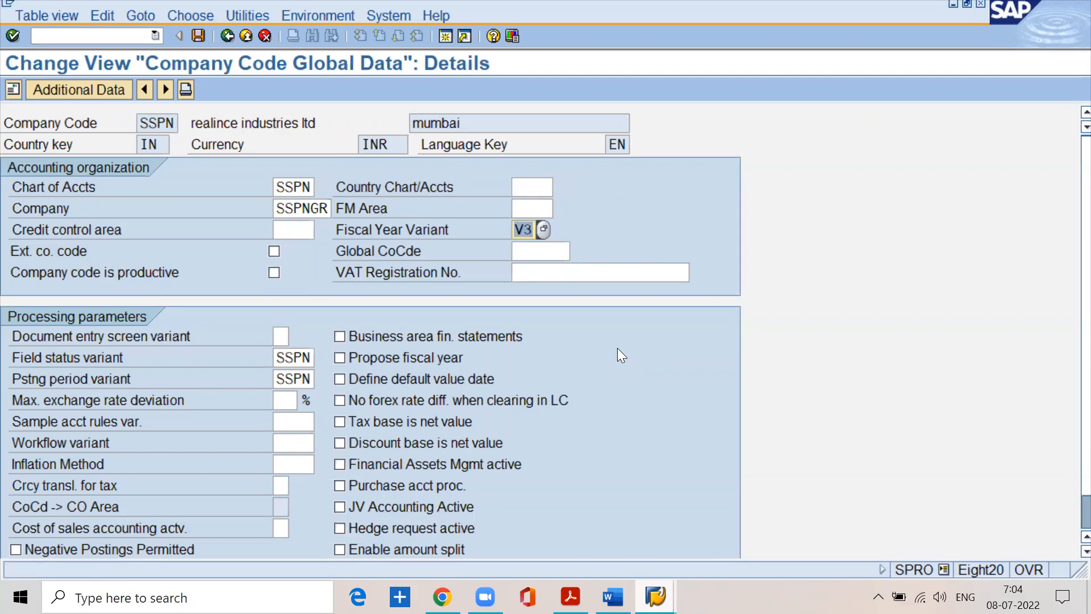
scroll(617, 348, down, 1)
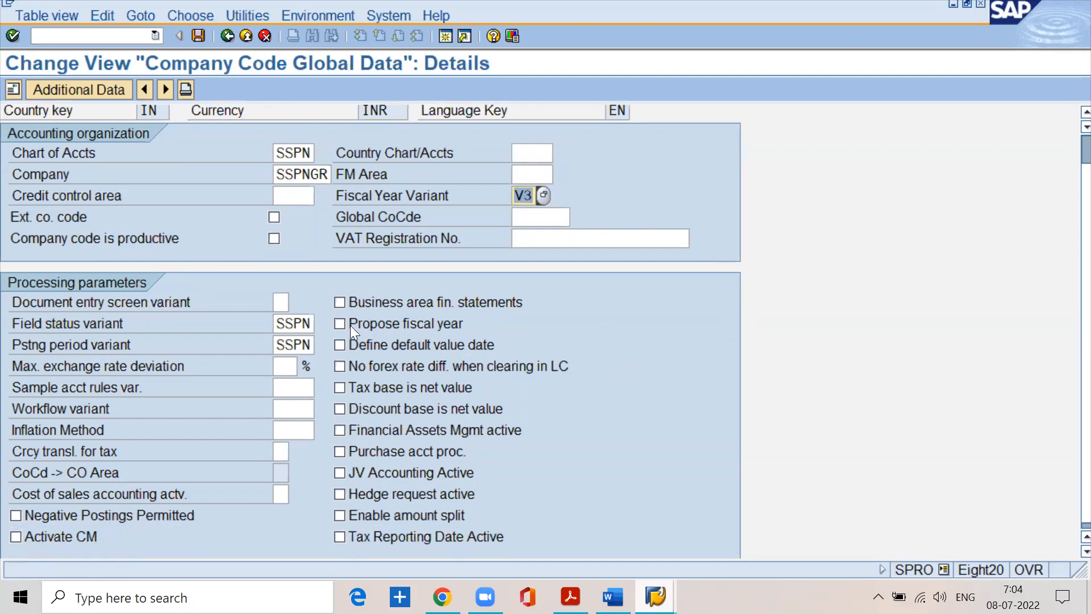
click(116, 326)
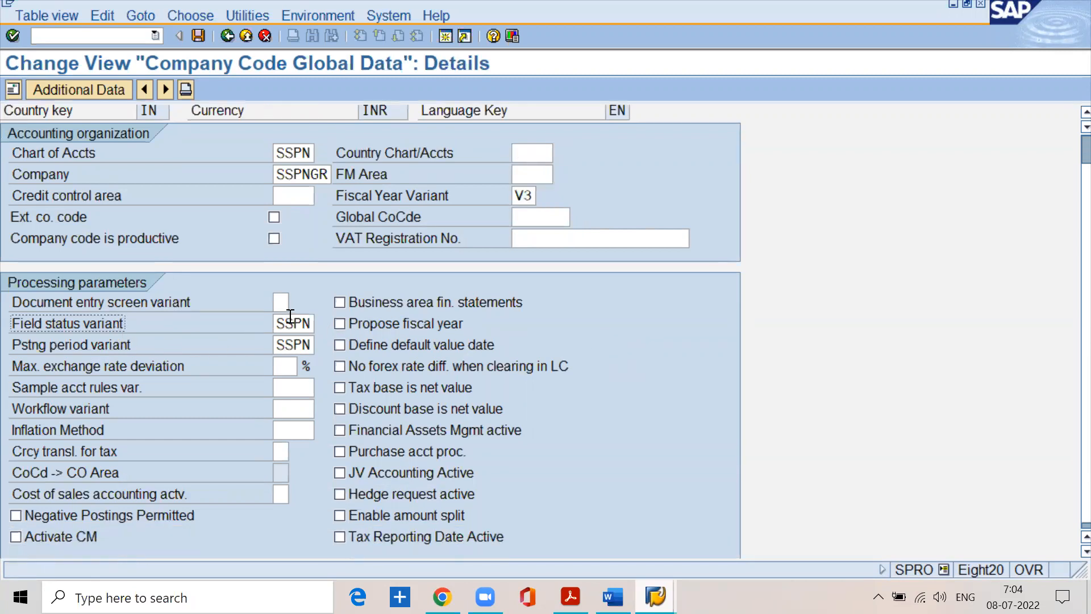
click(112, 346)
- Following the PDF notes, enable Business area fin. statements and Propose fiscal year for company code SSPN in SAP
click(570, 597)
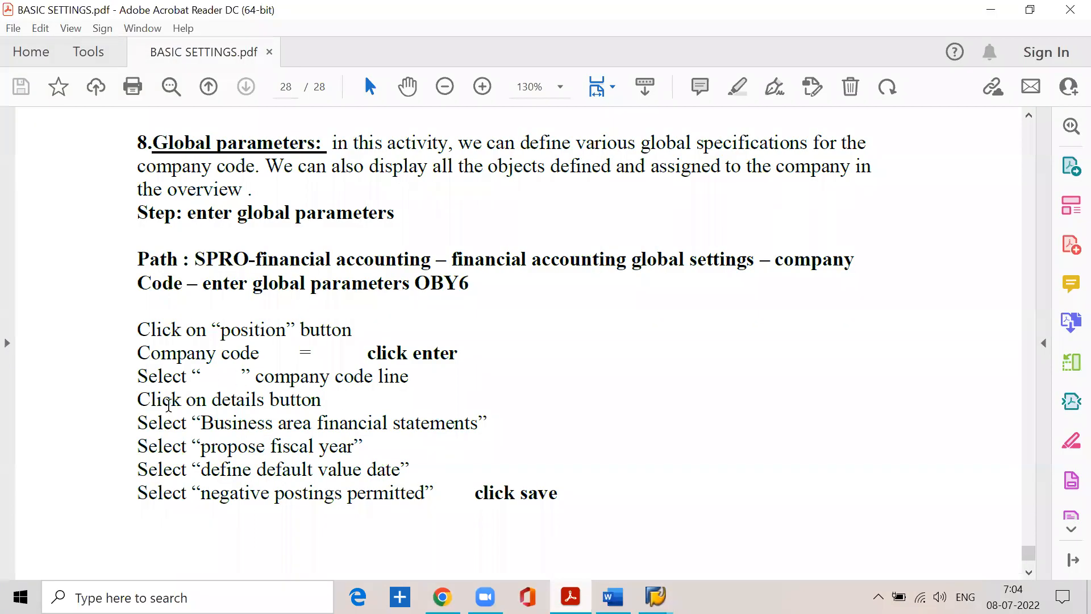
drag(130, 421, 463, 421)
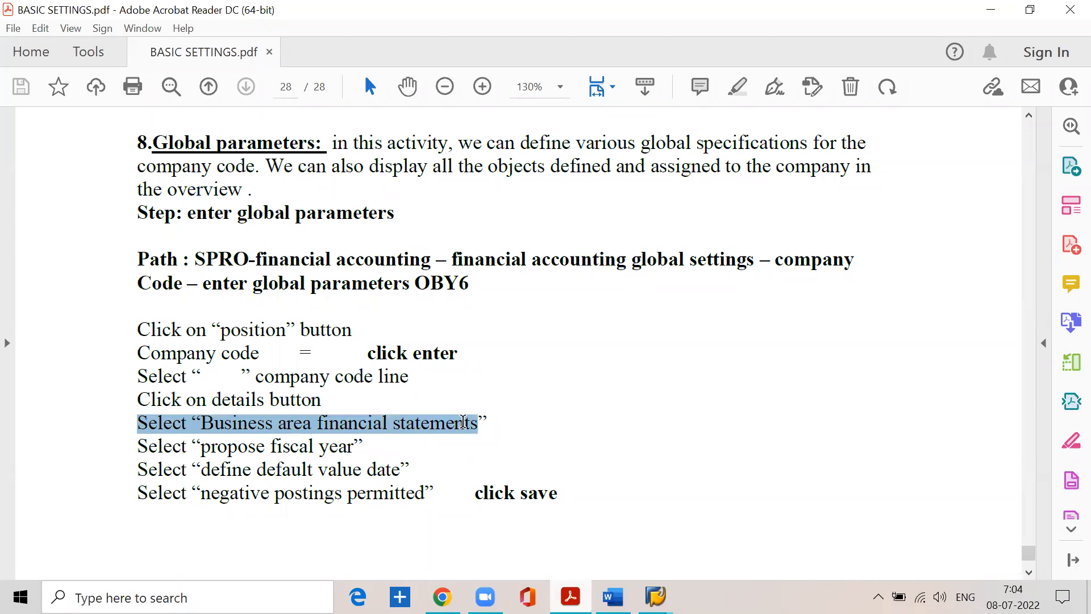
click(991, 10)
click(339, 303)
click(570, 597)
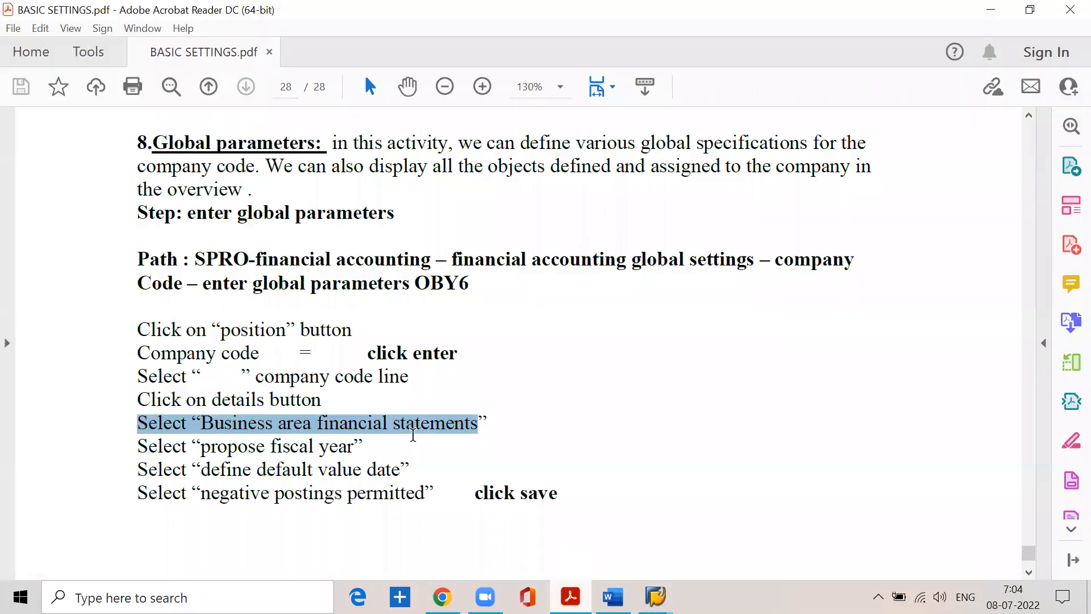
drag(134, 452, 355, 449)
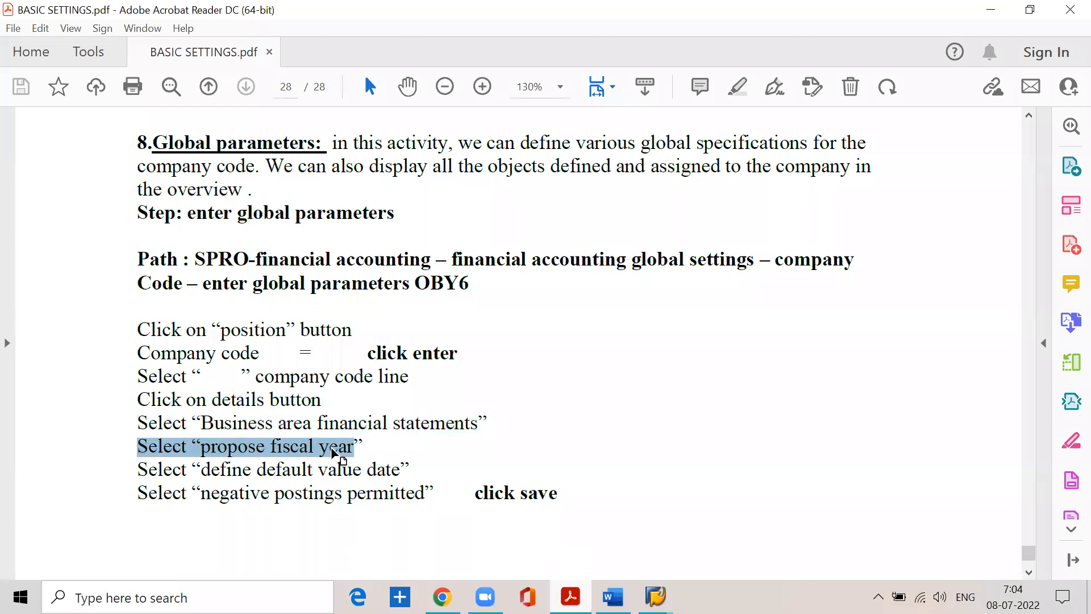
click(991, 10)
click(381, 324)
- Look up the next setting in the notes and enable Define default value date for company code SSPN
click(570, 597)
drag(138, 469, 403, 469)
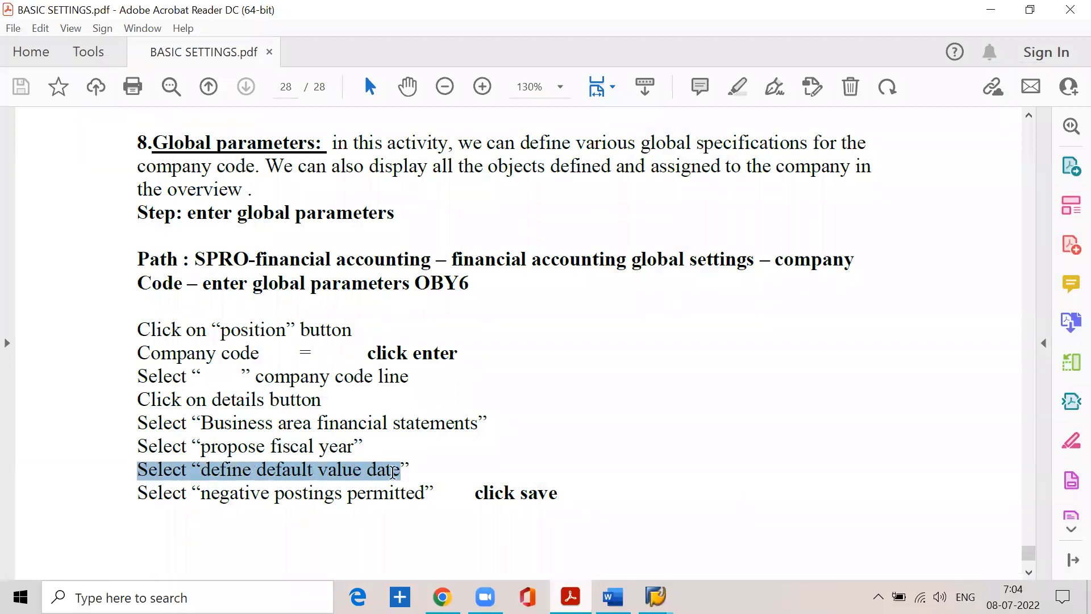
click(990, 10)
click(396, 343)
- Enable Negative Postings Permitted as the notes require and save the company code's global data under customizing request EH7K908184
click(570, 597)
scroll(278, 470, down, 2)
drag(202, 421, 435, 421)
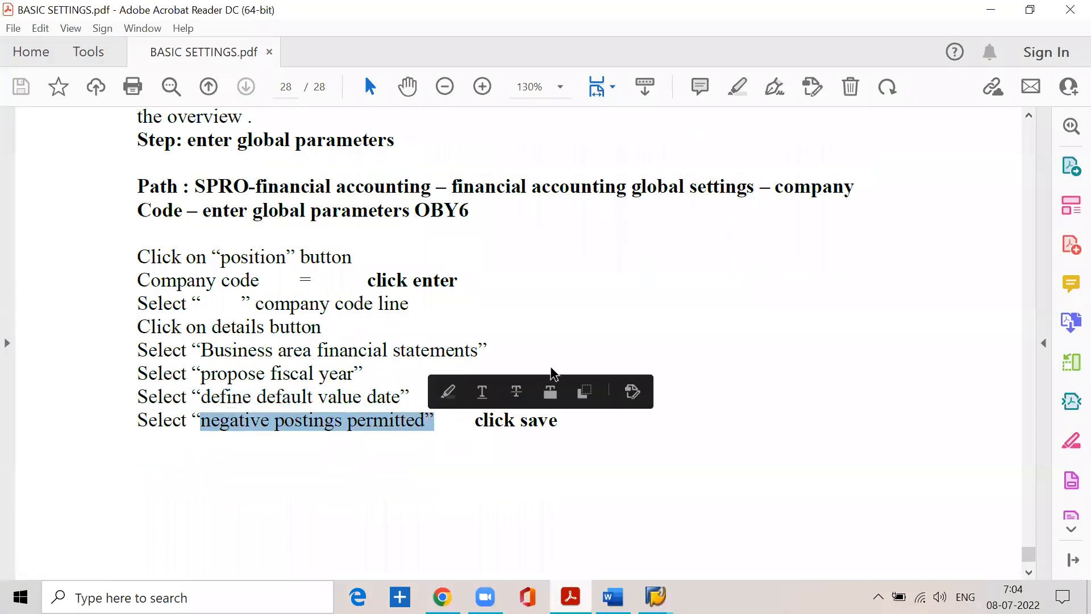
click(991, 10)
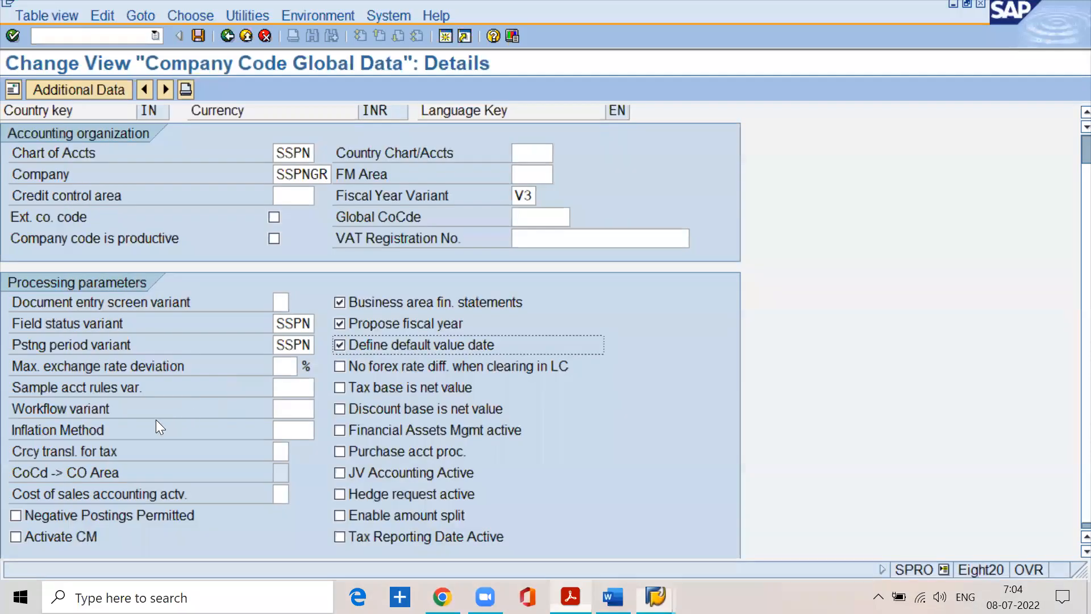
click(17, 512)
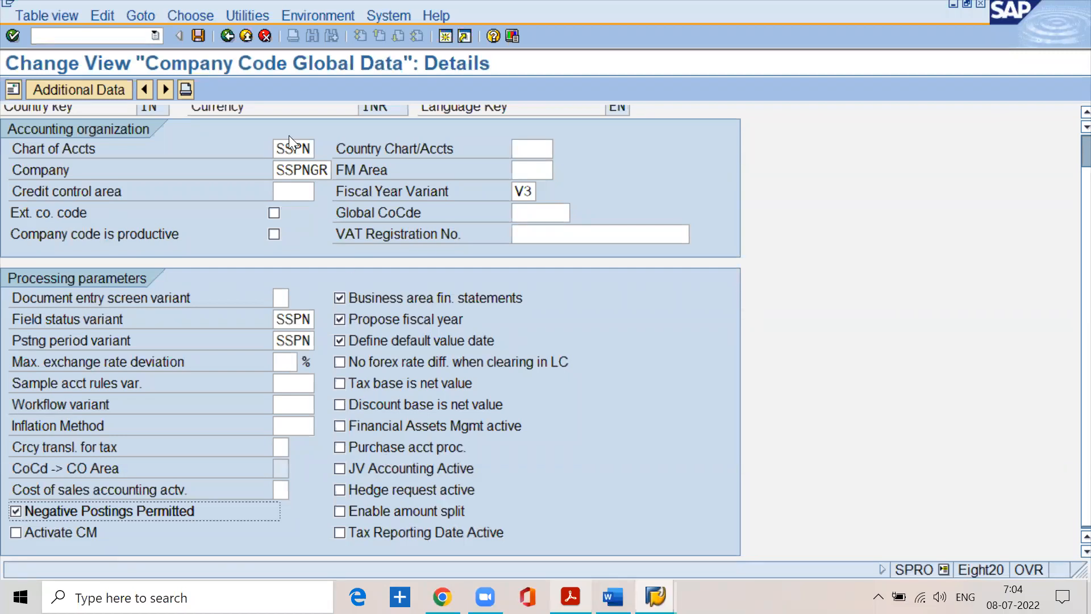
click(198, 36)
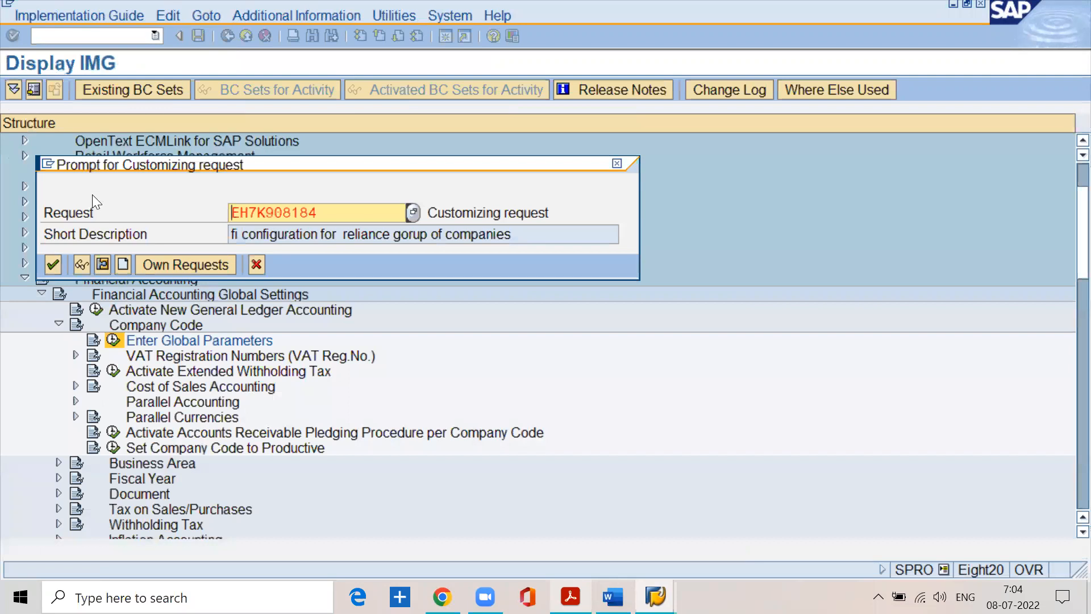
click(51, 263)
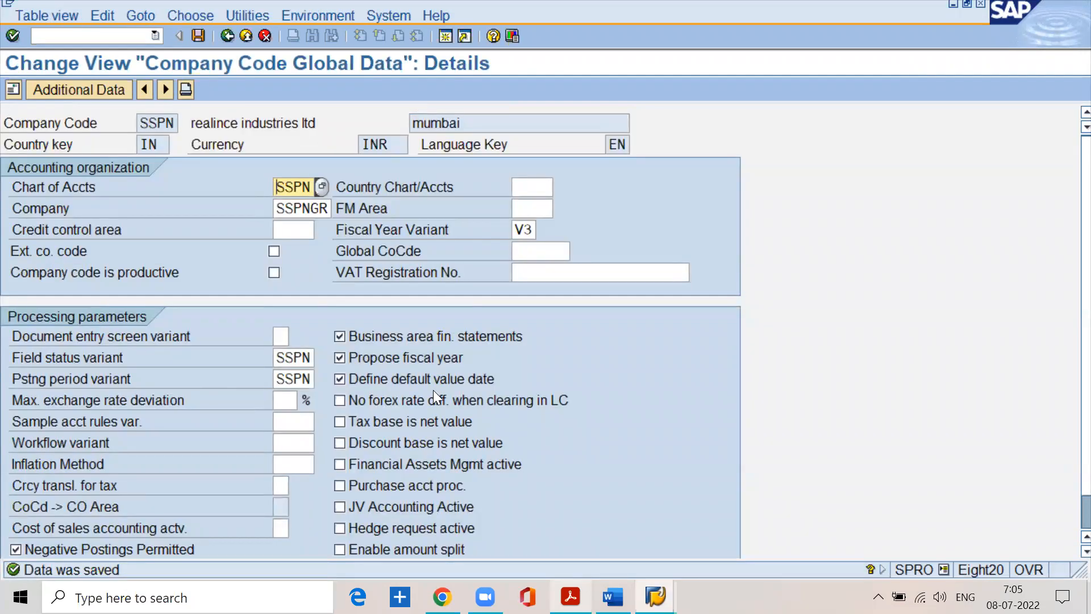
- Compare the saved processing parameters of company code SSPN with the notes, including the Propose fiscal year setting
click(337, 334)
click(571, 597)
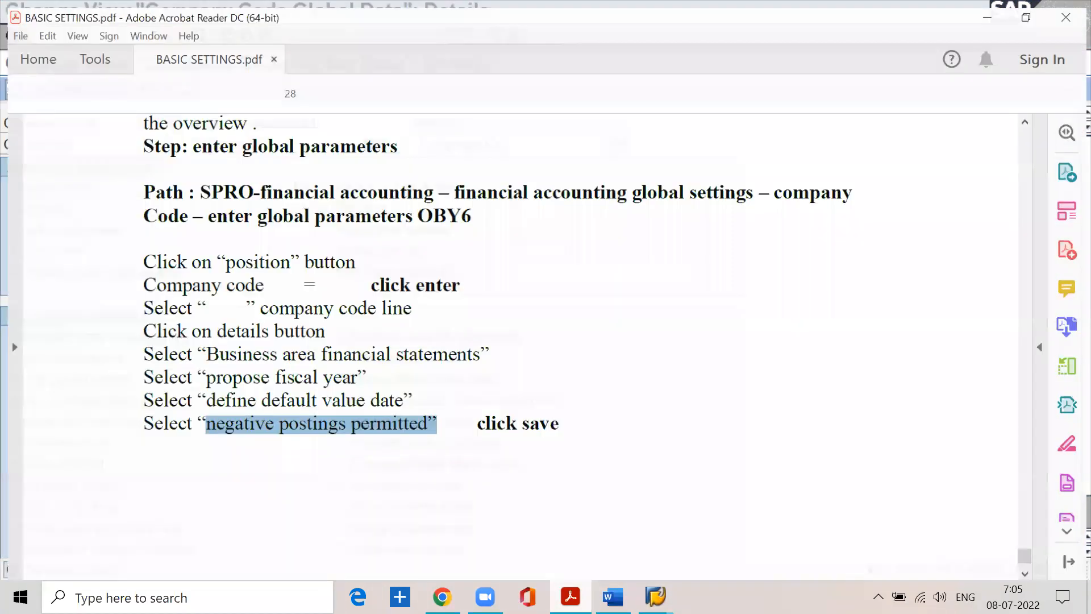
click(990, 9)
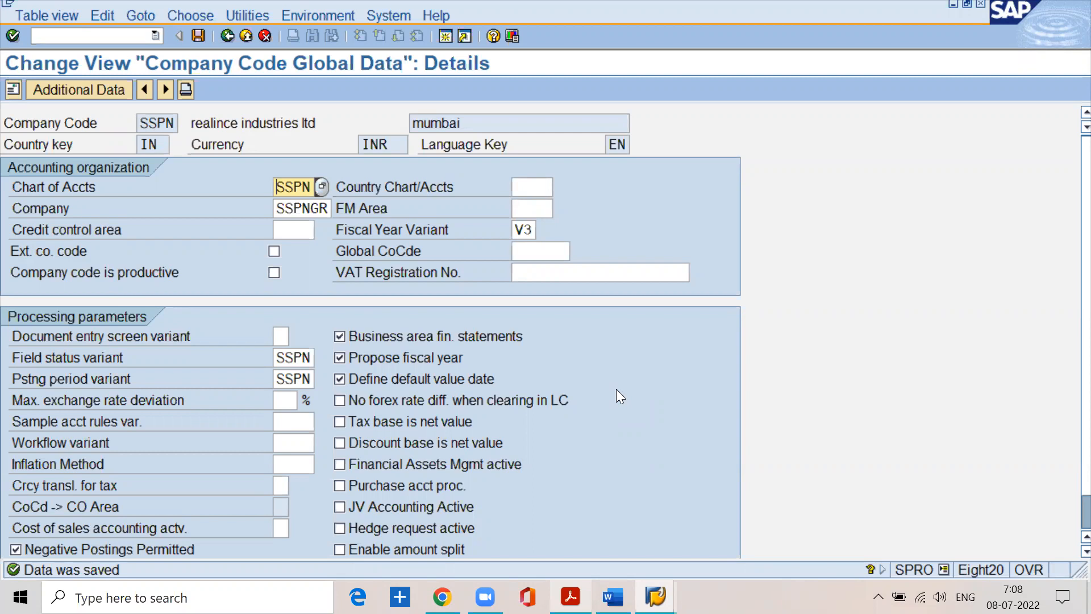
click(424, 359)
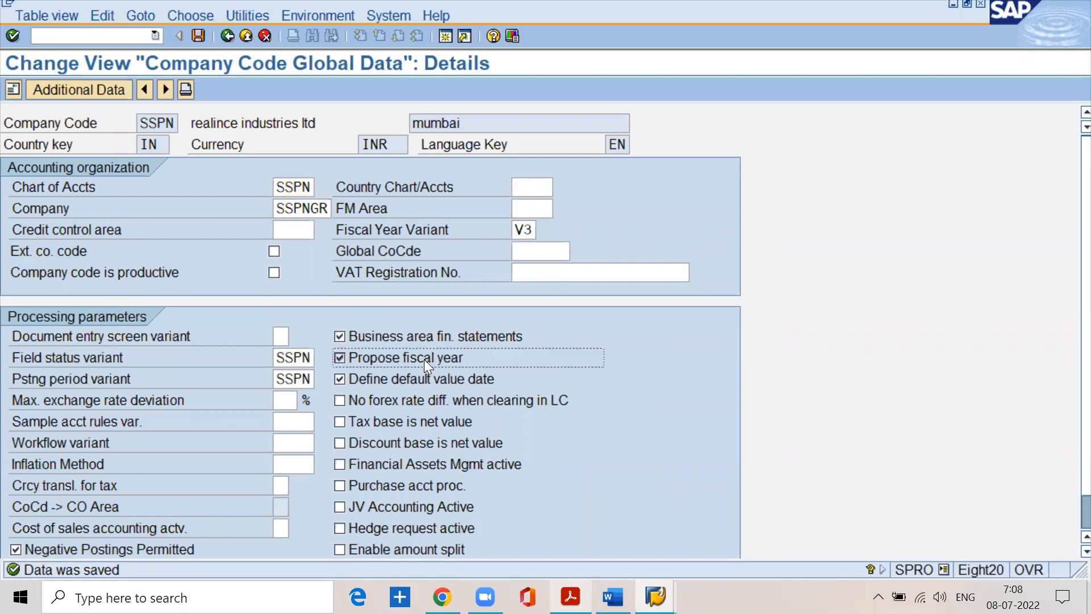
click(424, 359)
scroll(172, 483, down, 2)
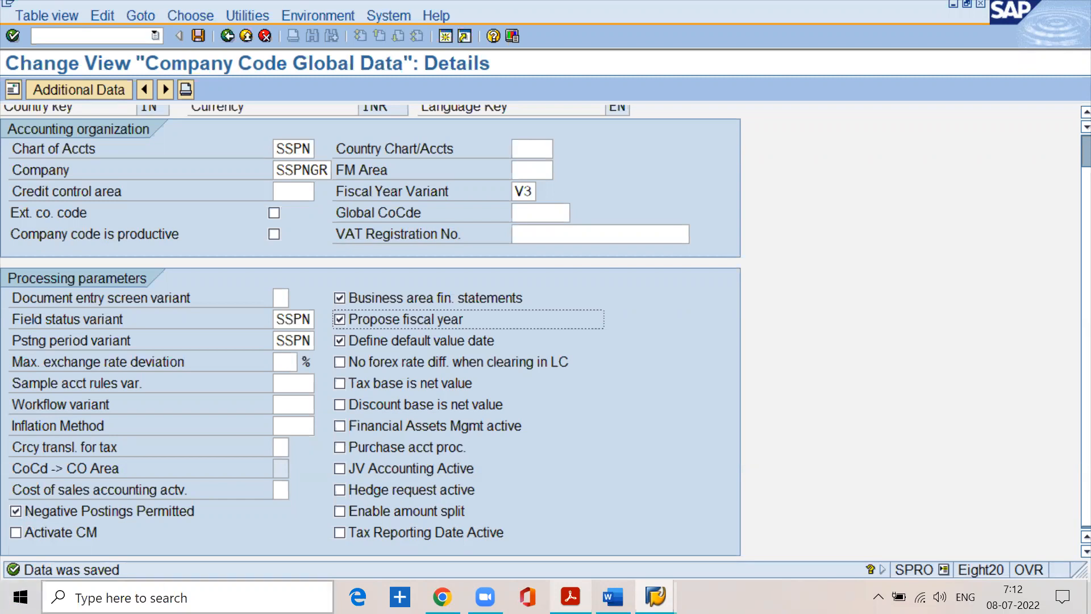
- Switch to PowerPoint and create a blank presentation whose first slide uses the Blank layout
click(155, 591)
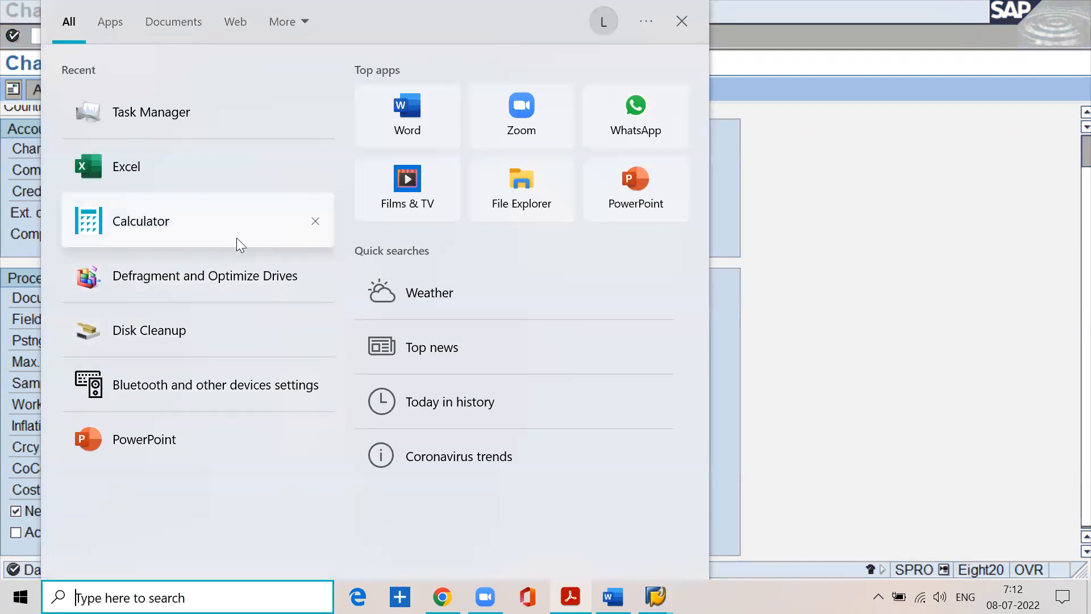
click(169, 443)
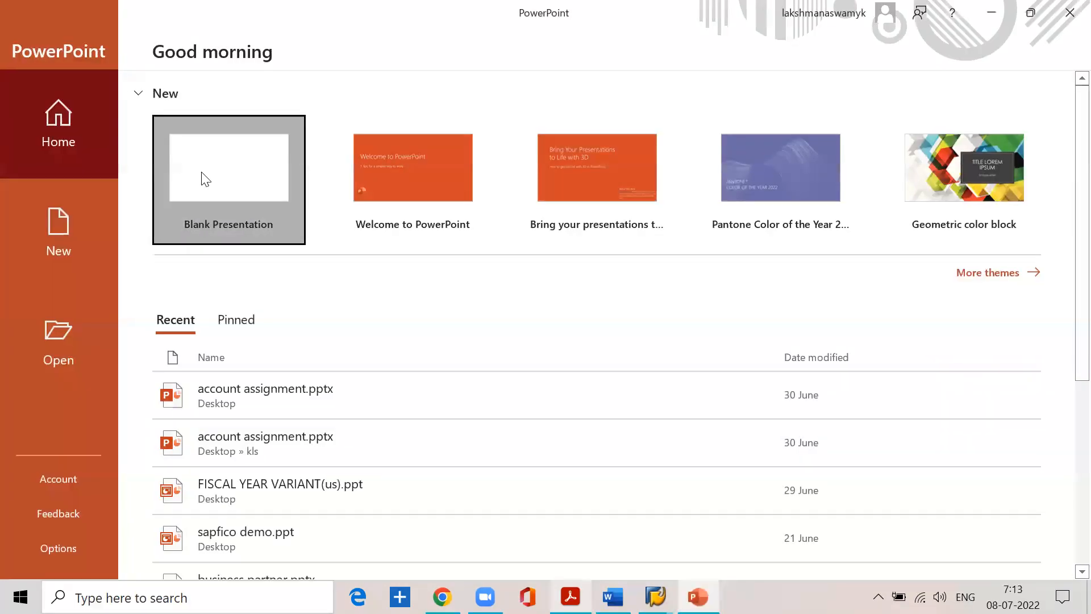
click(204, 179)
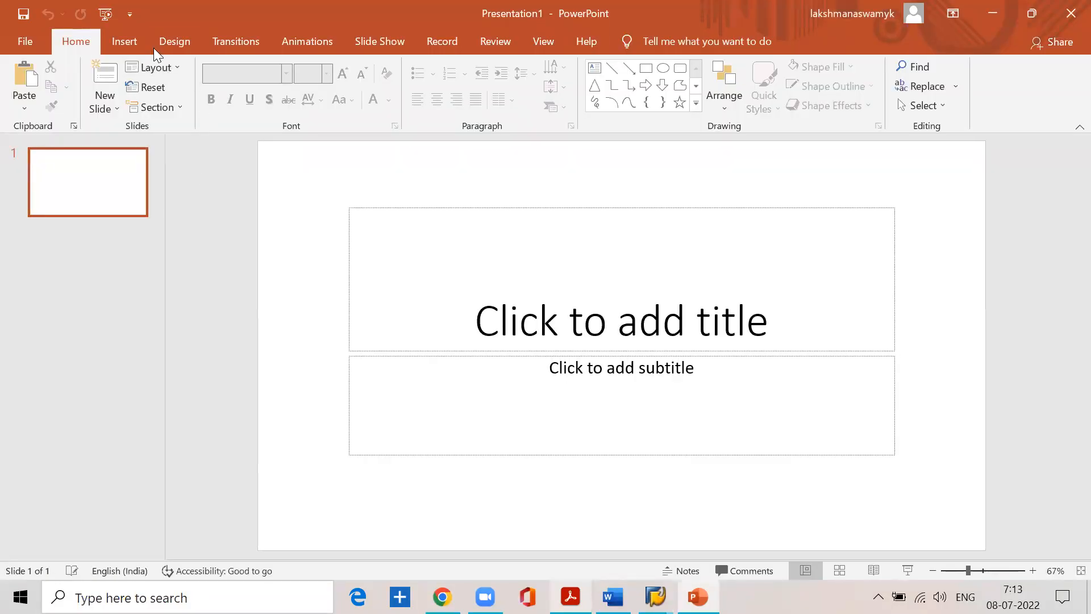
click(149, 73)
click(190, 304)
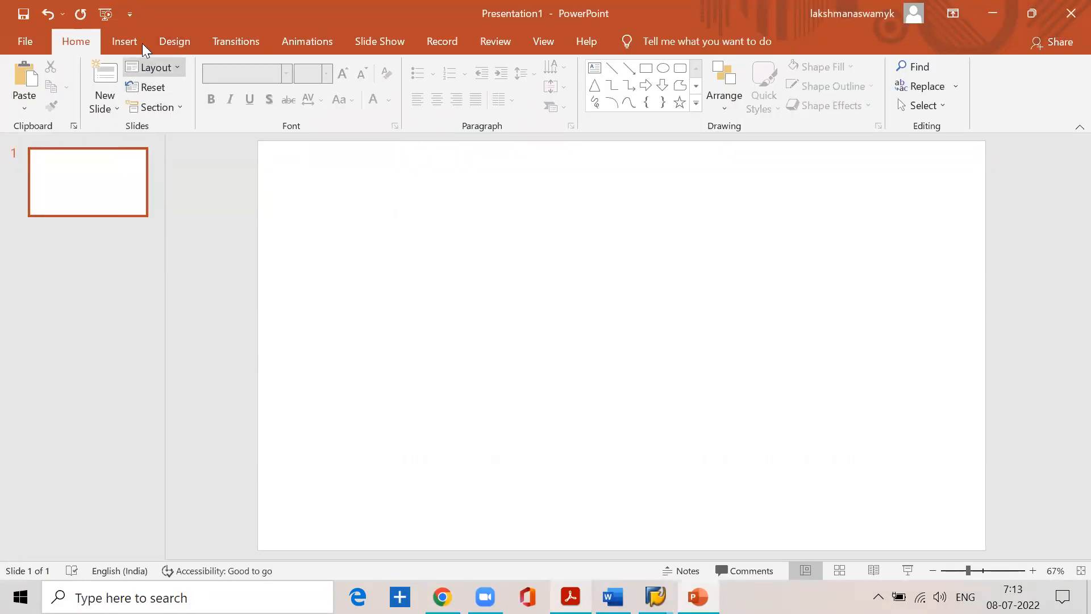
- Draw a T-account on the slide from a horizontal line and a vertical line descending from near its middle
click(137, 40)
click(270, 106)
click(281, 148)
drag(450, 216, 776, 221)
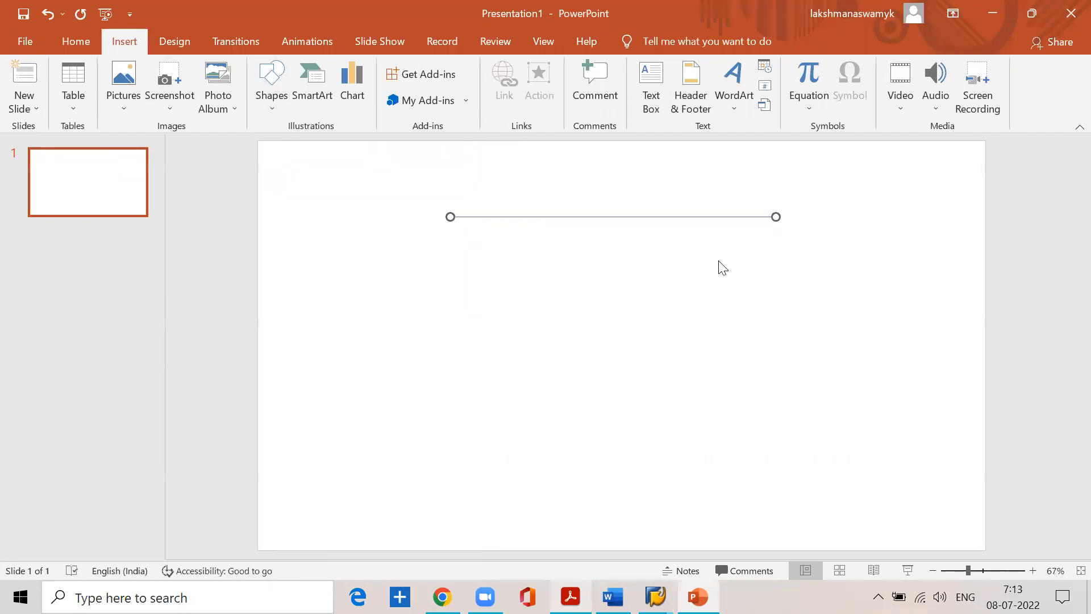
click(126, 43)
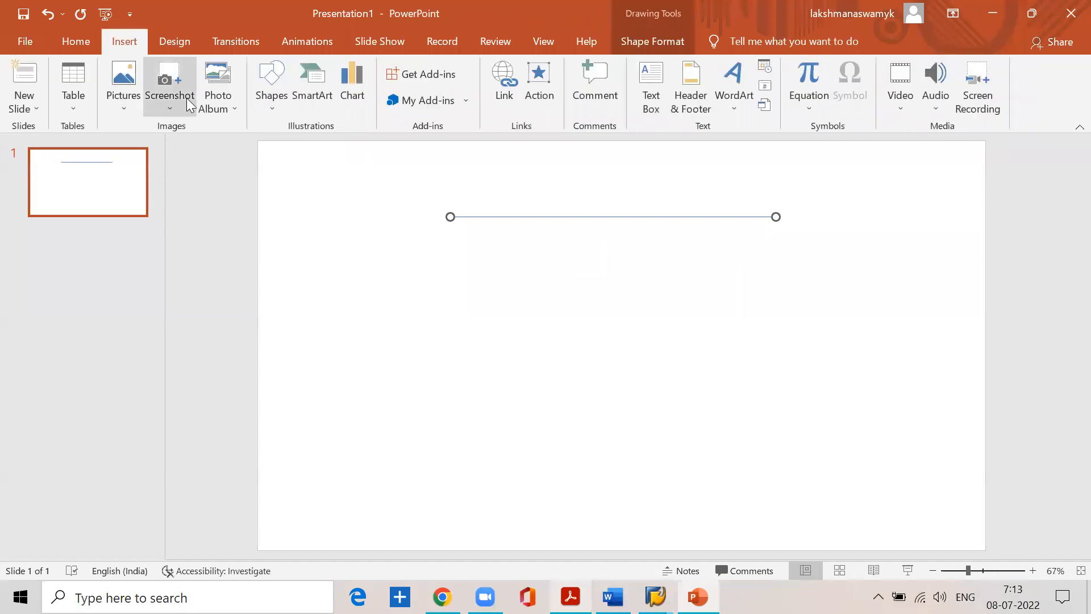
click(269, 106)
click(281, 146)
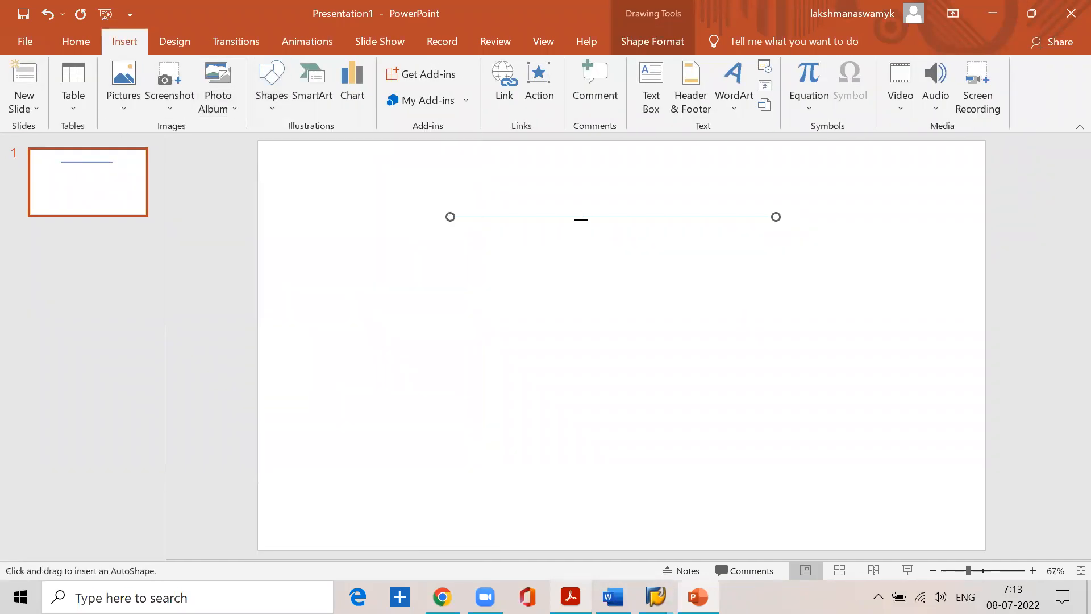
drag(617, 217, 616, 328)
click(404, 316)
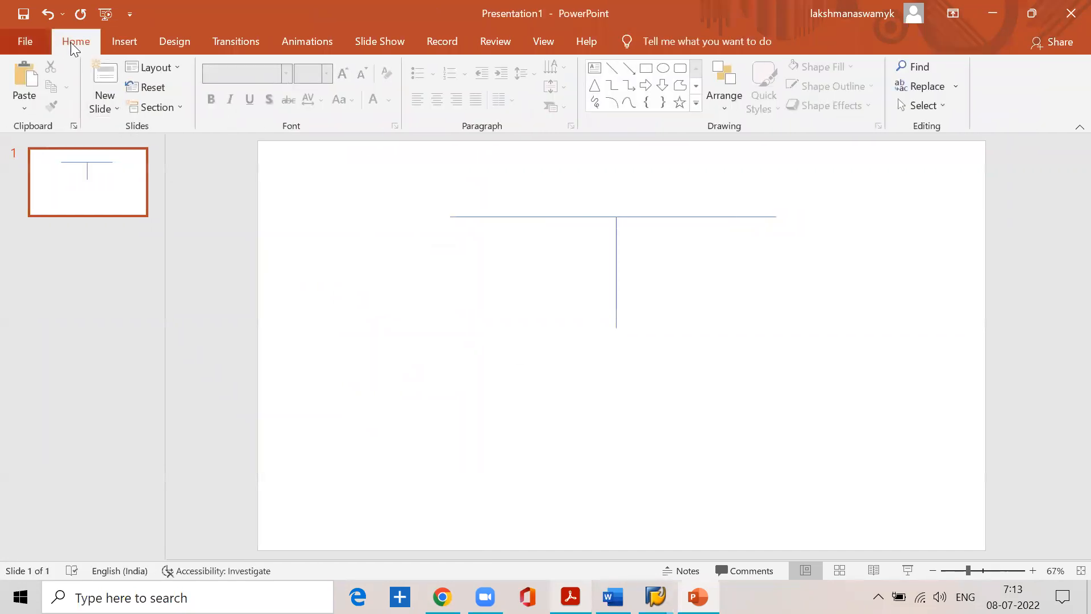
- Insert a text box reading DR at the left end of the T-account's horizontal line, with tab spacing after it
click(125, 42)
click(648, 91)
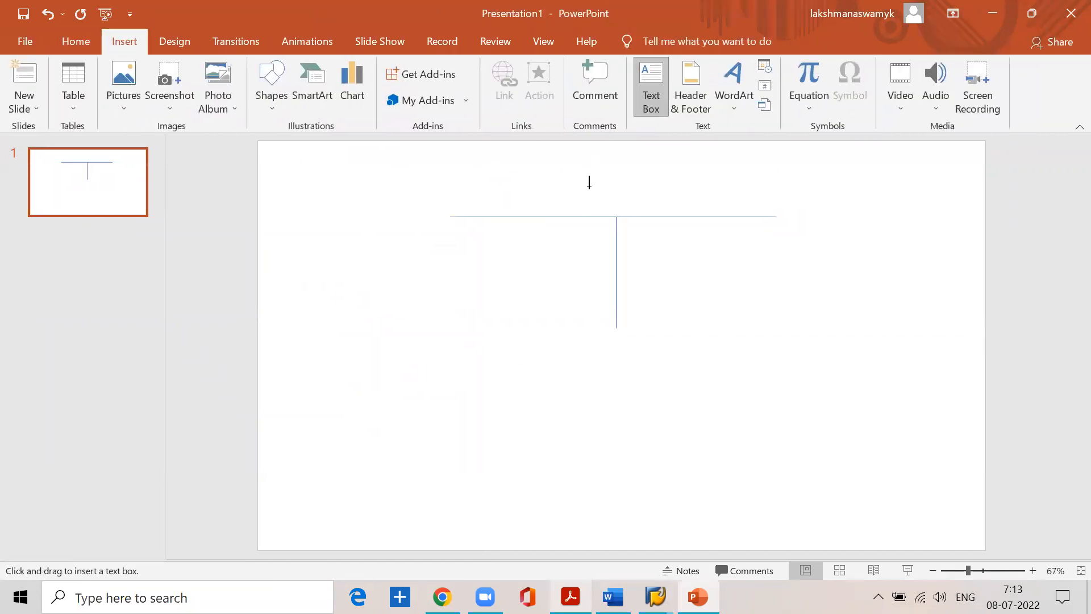
click(457, 198)
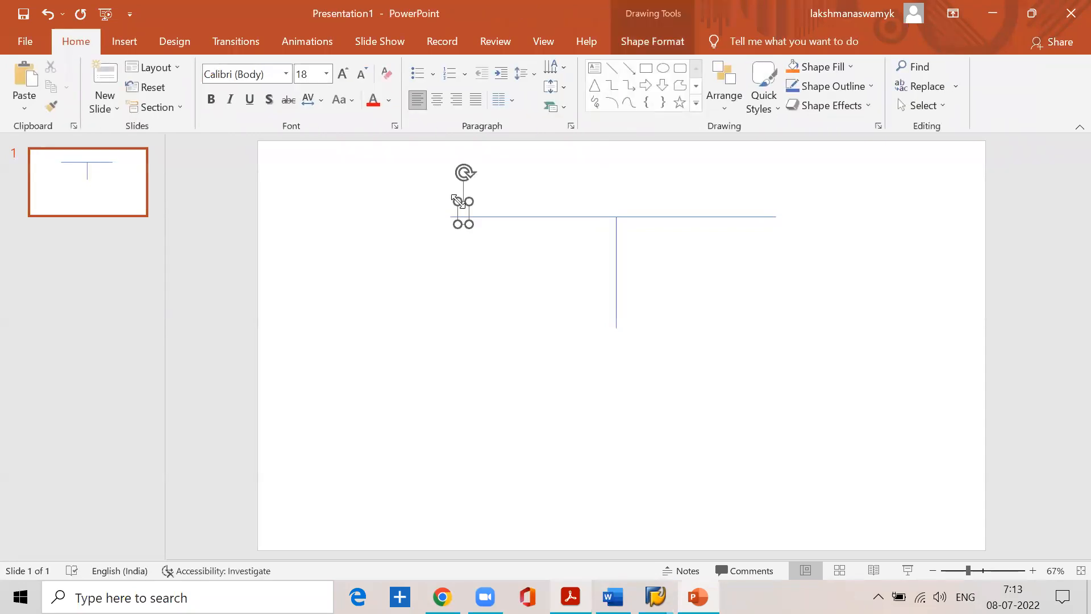
key(Caps_Lock)
text(DR)
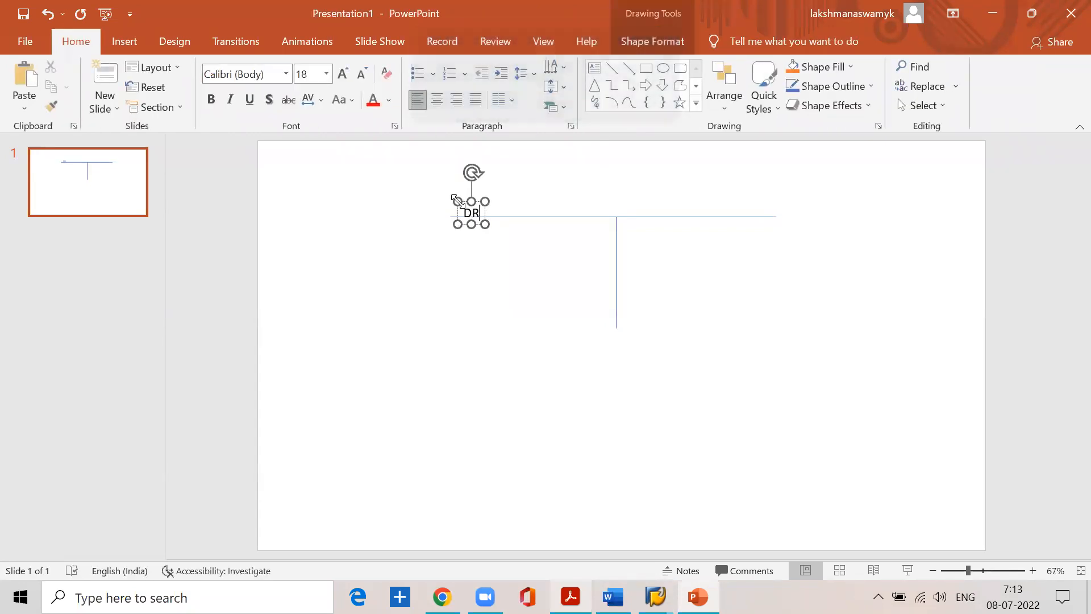
key(Tab)
key(Tab)
key(Tab)
text(RENT A/C)
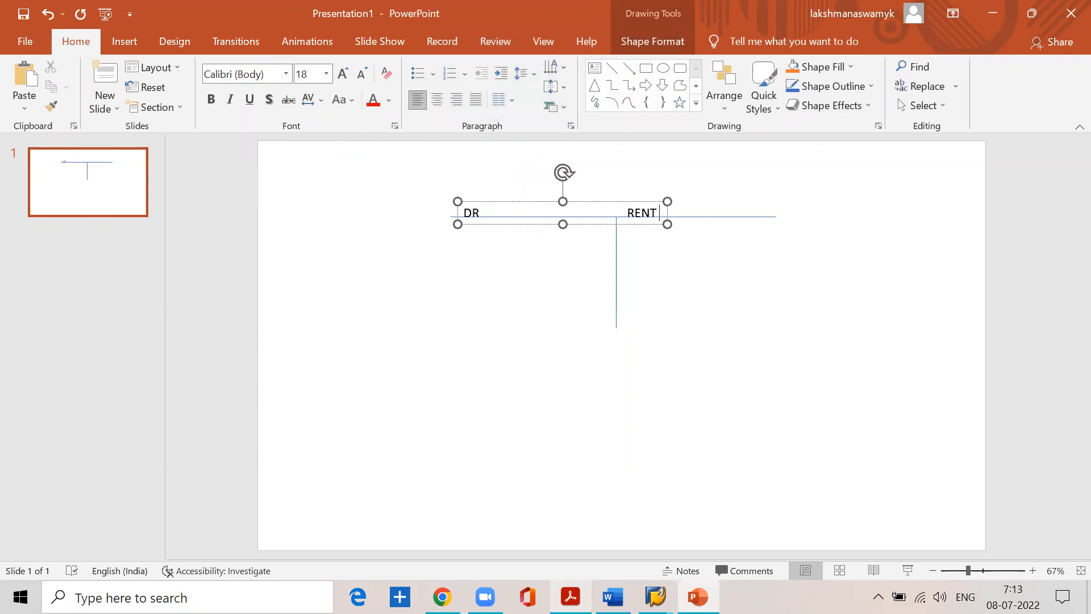
key(BackSpace)
key(BackSpace)
key(BackSpace)
key(BackSpace)
key(BackSpace)
key(BackSpace)
key(BackSpace)
key(BackSpace)
key(BackSpace)
key(BackSpace)
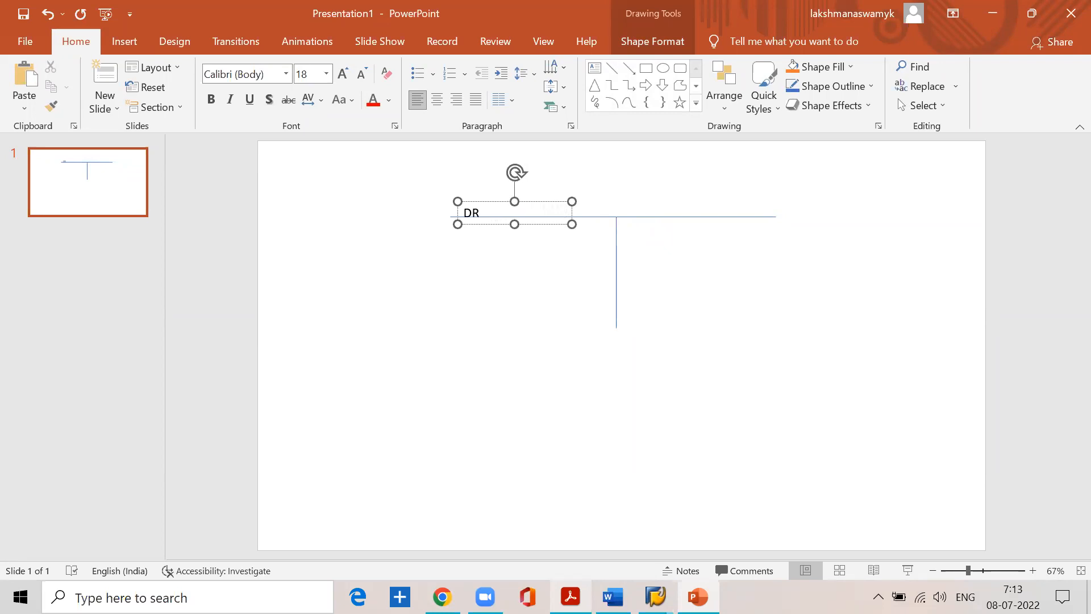
- Add the account title RENT A/C after DR in the text box, near the middle of the T-account
text(RENT A/C)
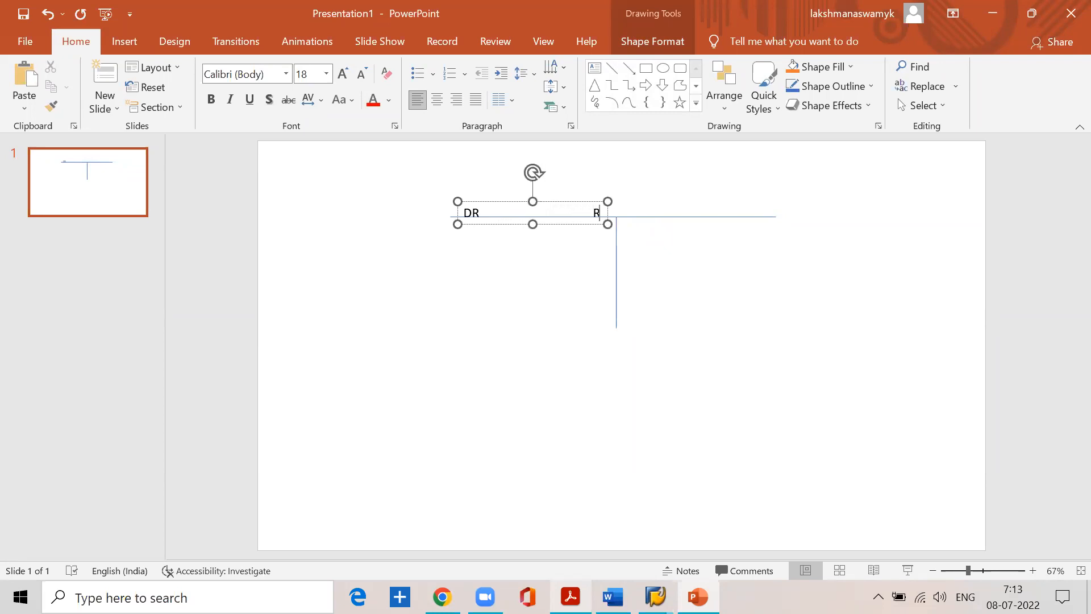
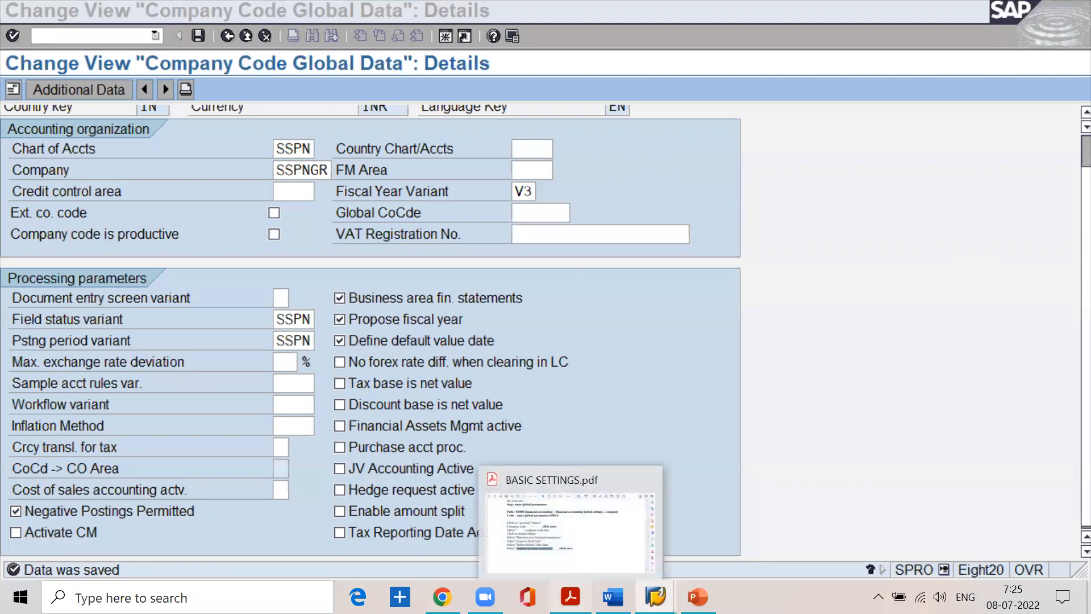
- Minimize the notes and the SAP session window, and close the SAP Logon window to reach the desktop
click(571, 597)
click(991, 9)
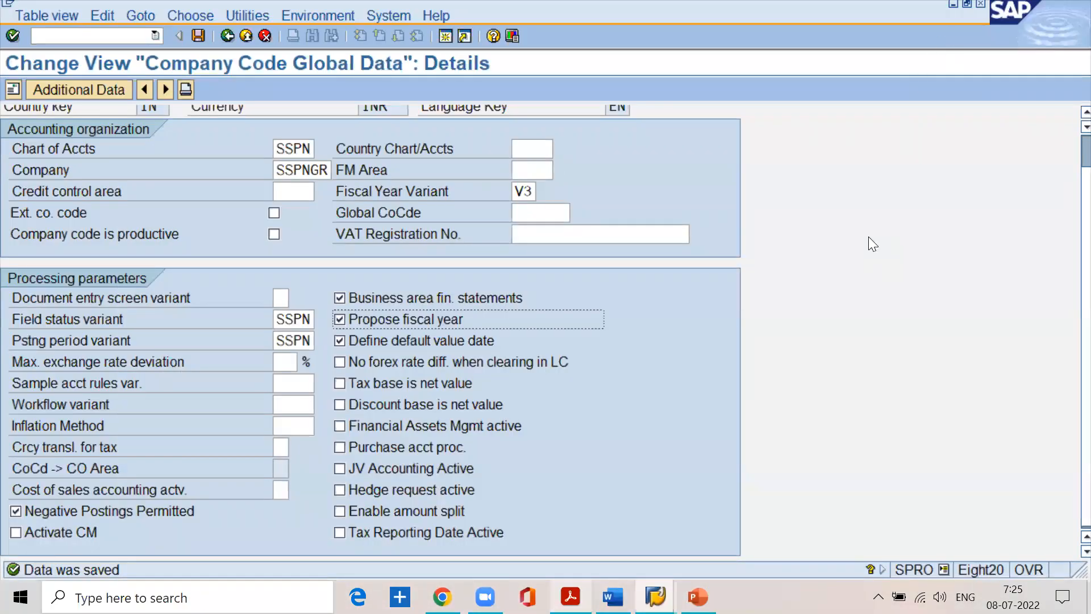
click(674, 78)
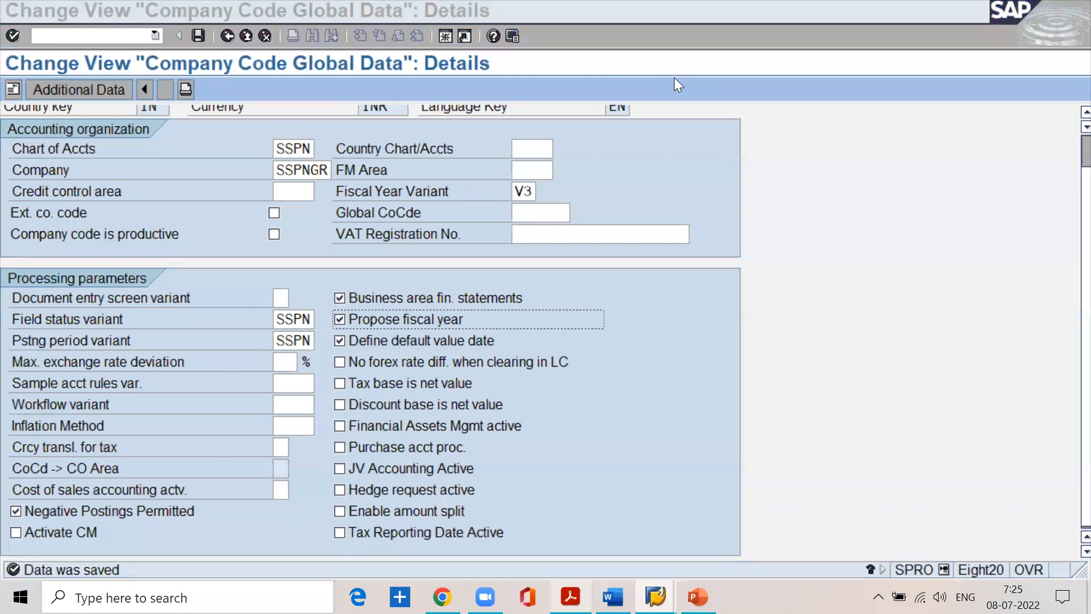
click(954, 31)
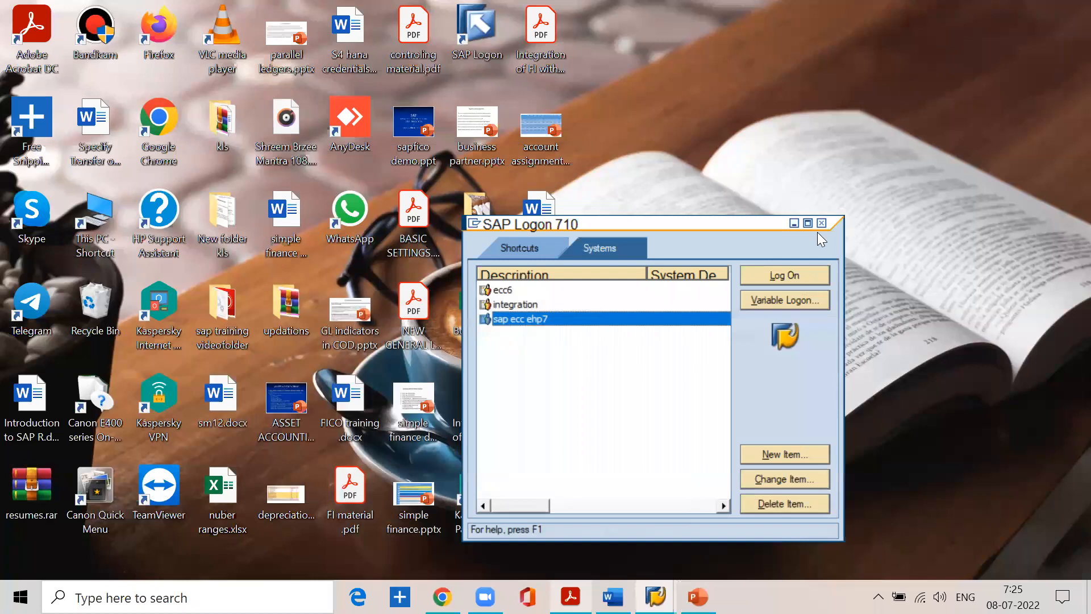
click(820, 223)
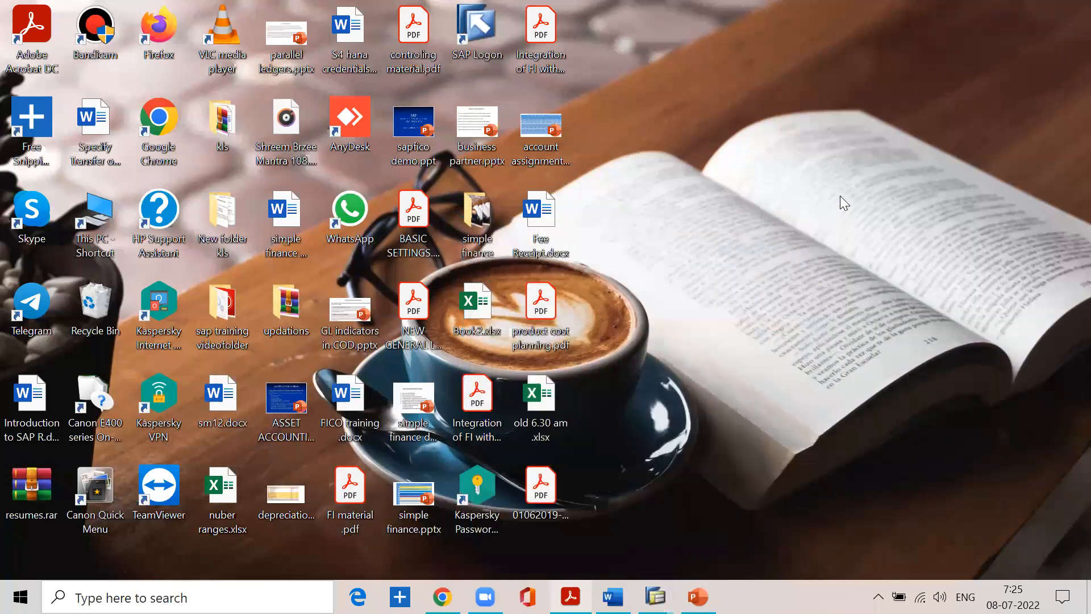
- Open the FI material PDF from the desktop, view its first page, and return to the desktop
double_click(355, 514)
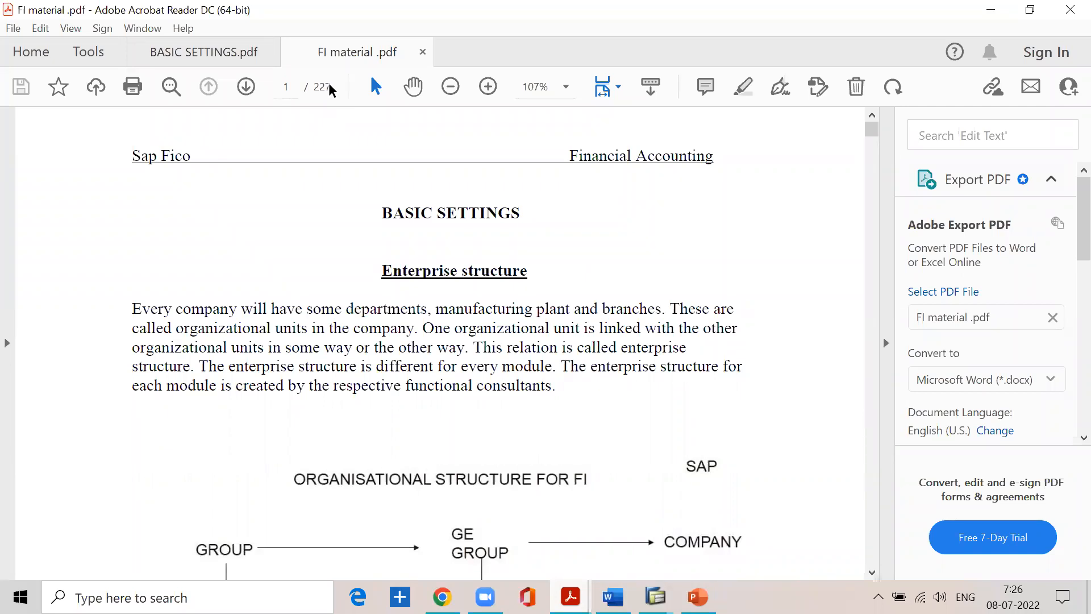
click(991, 10)
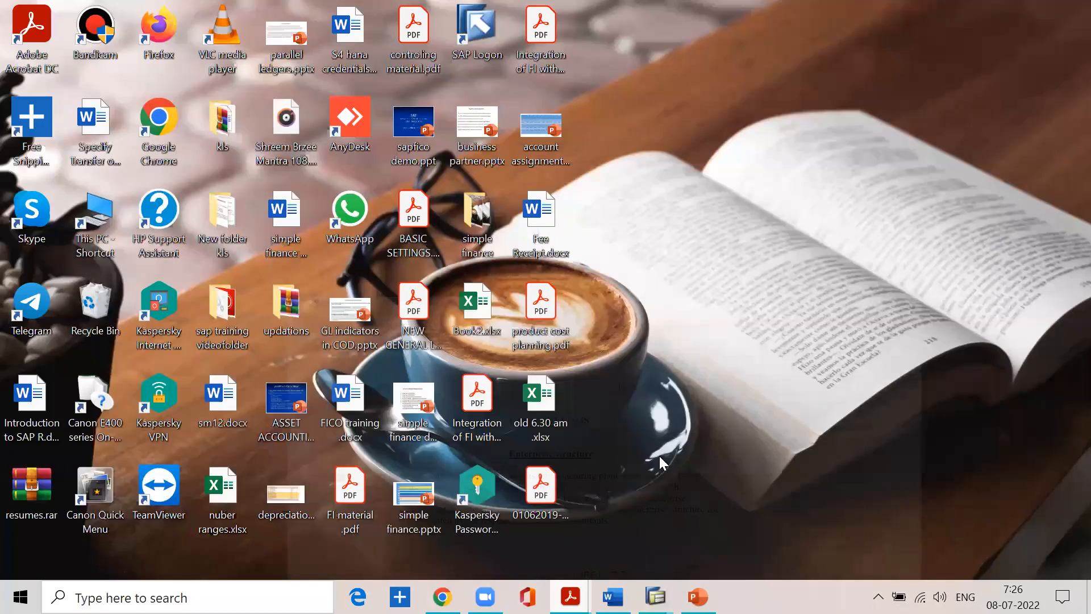
- Switch to BASIC SETTINGS.pdf, review its global parameters section (OBY6), and return to the desktop
mouse_move(570, 596)
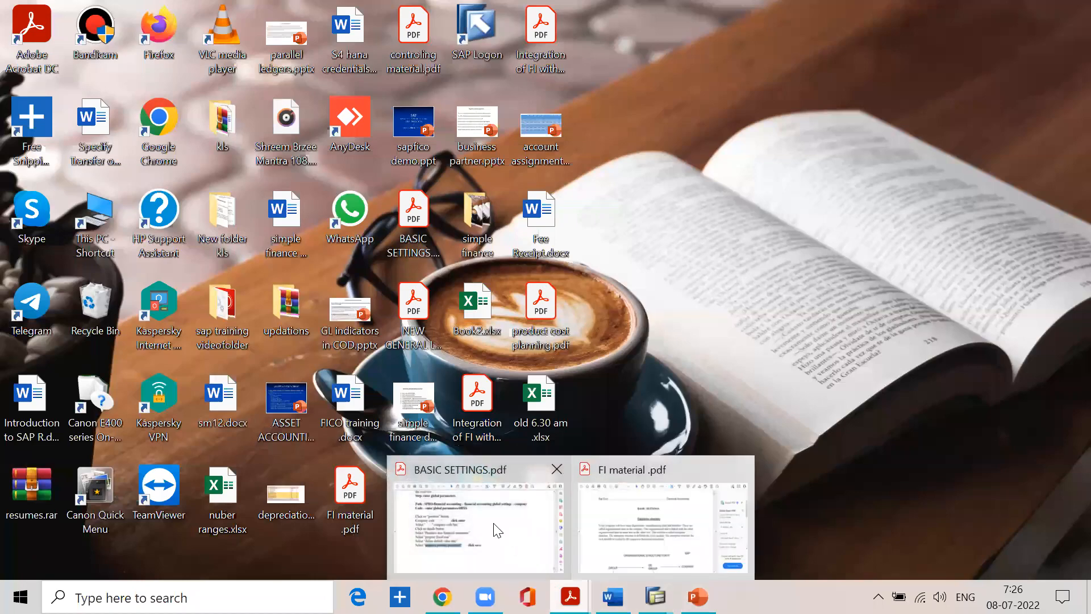
click(498, 530)
scroll(362, 270, up, 3)
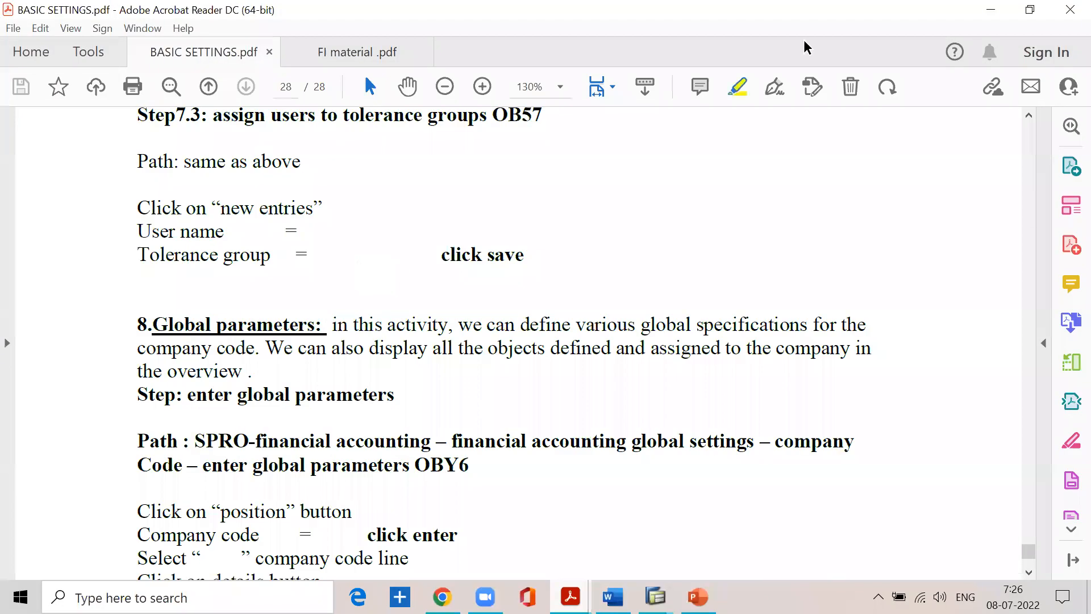
click(991, 9)
- Switch to the FI material PDF, view the company creation section (Step 1.1), and collapse the export tools pane
mouse_move(655, 596)
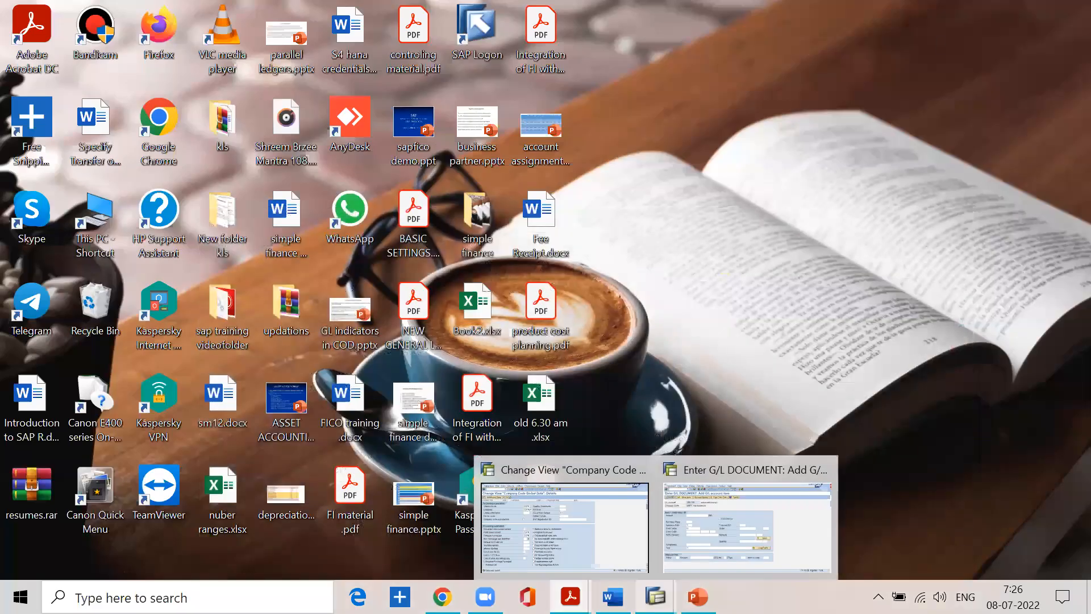
mouse_move(570, 596)
click(604, 554)
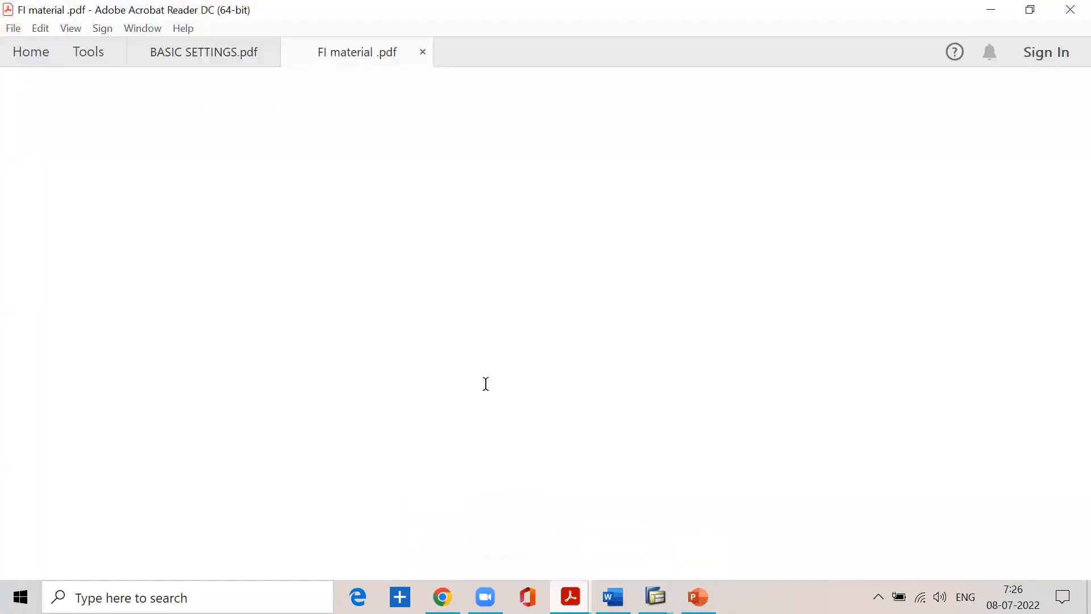
scroll(465, 363, down, 15)
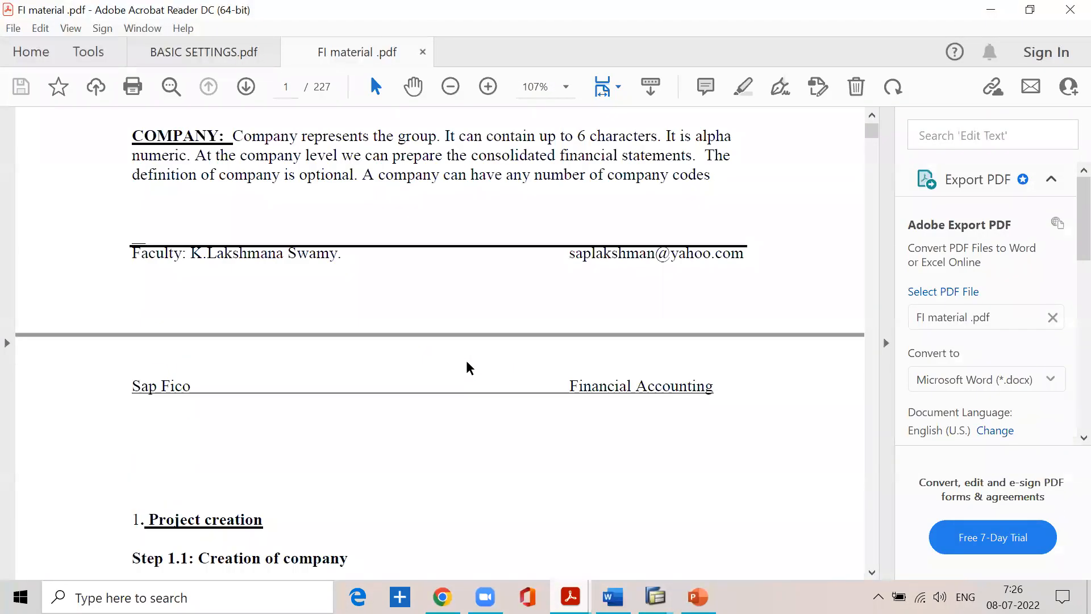
scroll(468, 368, down, 6)
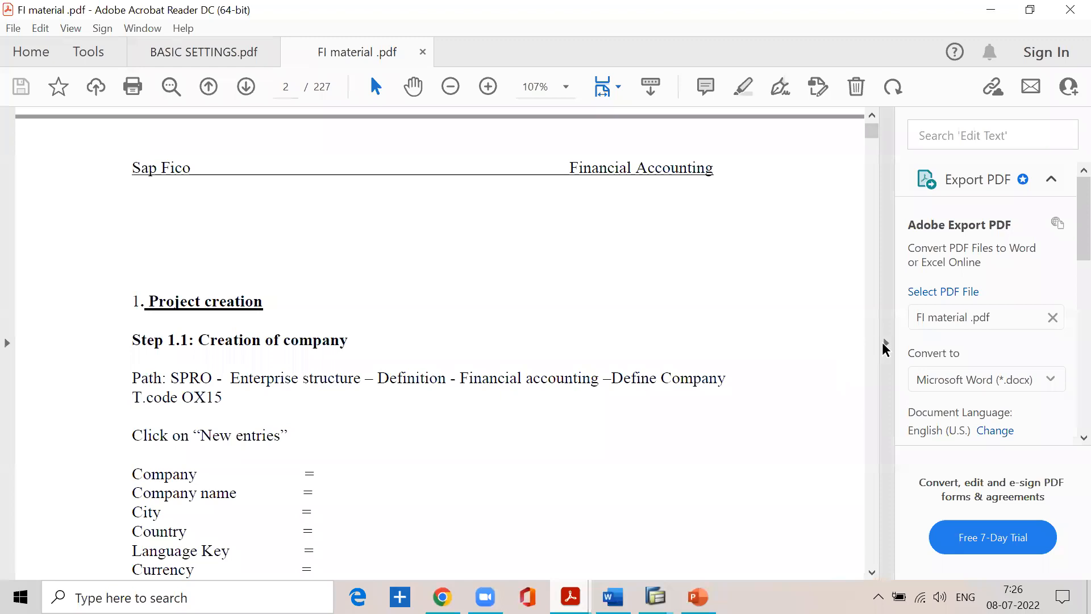
click(885, 342)
- Read through the FI material's sections on defining the company code and assigning it to a company (Steps 1.2 and 1.3)
scroll(573, 377, down, 20)
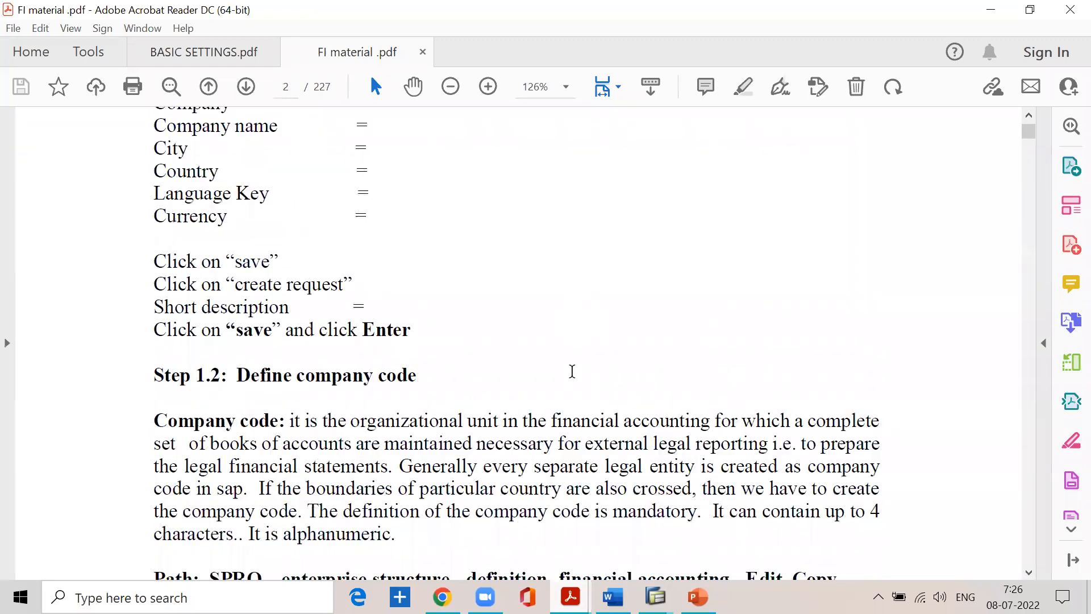
scroll(573, 378, down, 4)
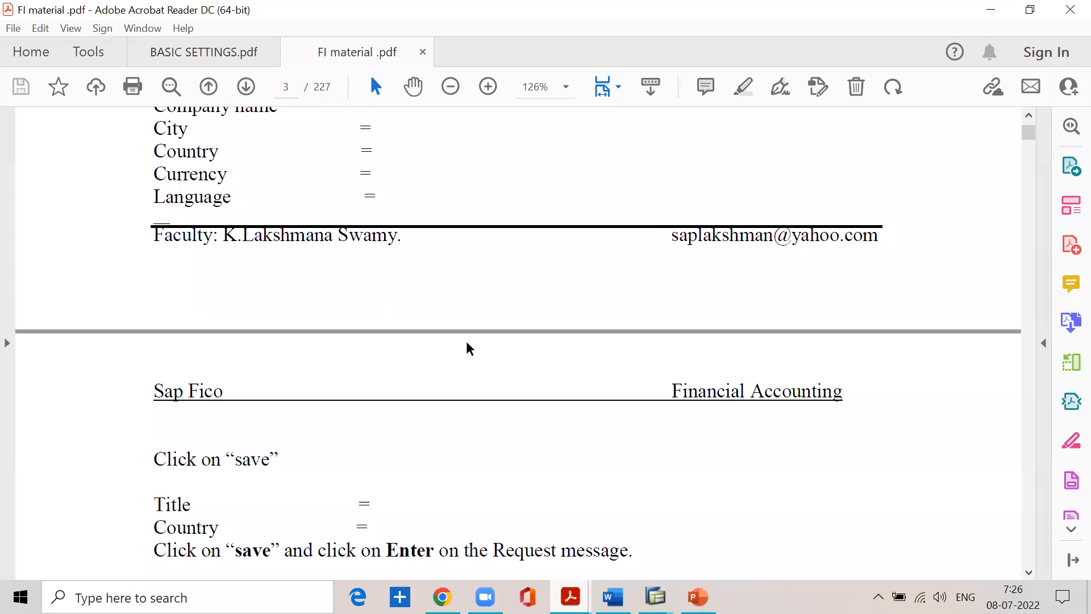
scroll(466, 344, down, 7)
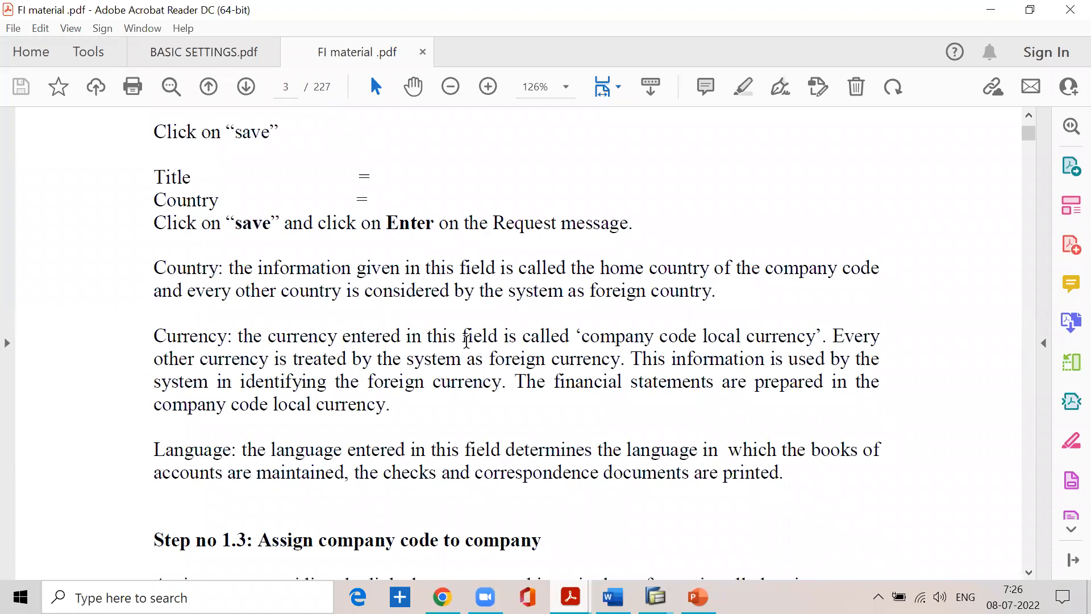
scroll(466, 341, down, 4)
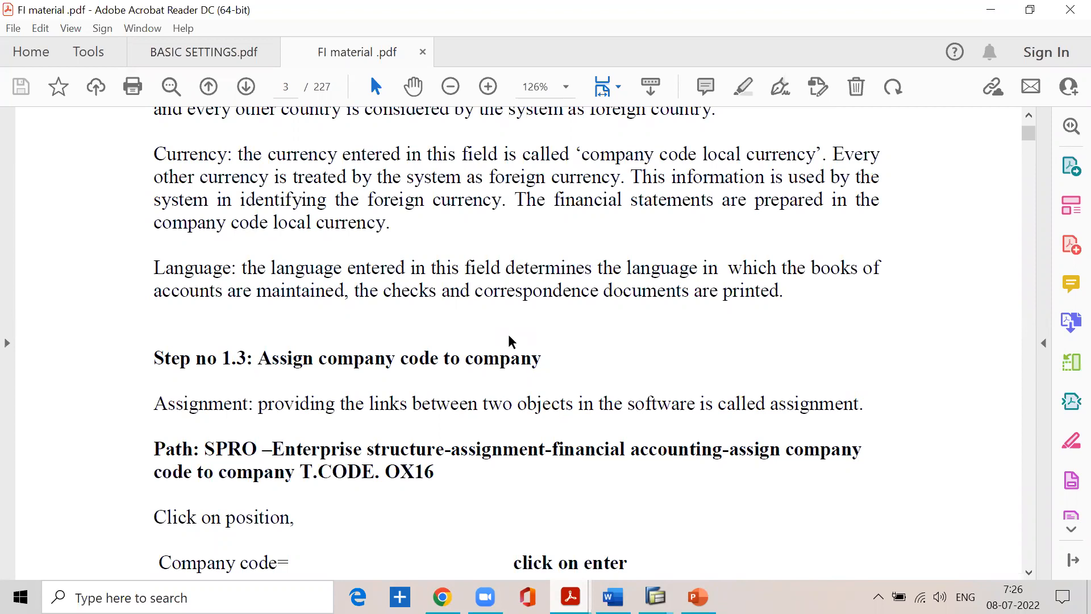
scroll(510, 340, down, 6)
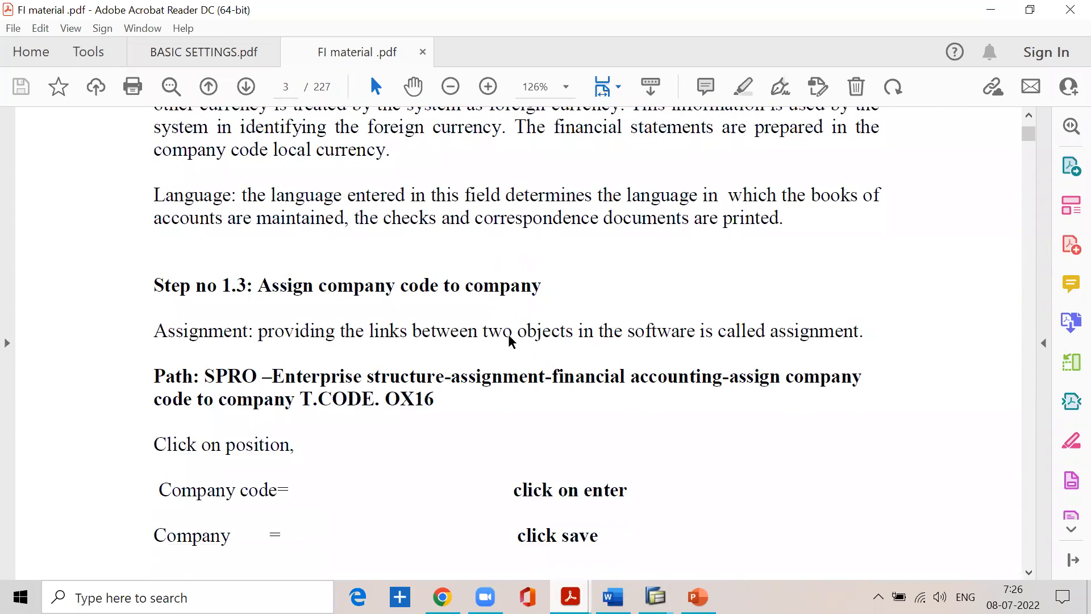